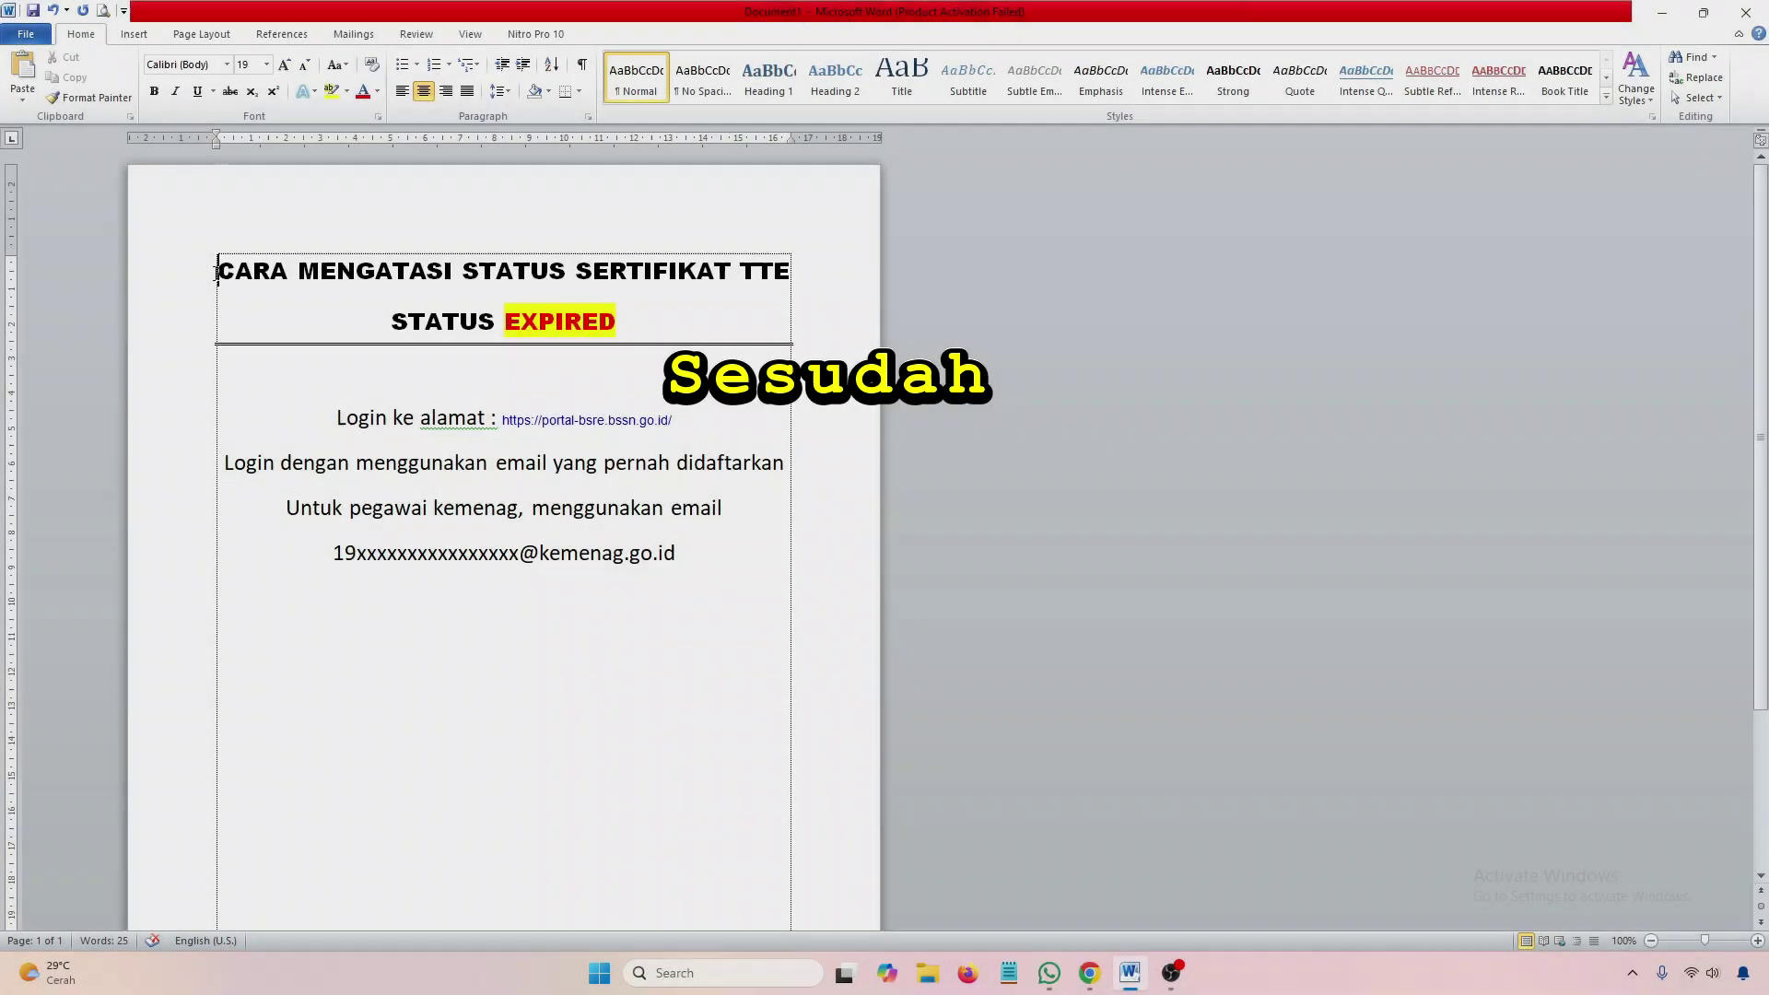
Enlarge the portal-bsre.bssn.go.id address to 18.5 pt and highlight it in yellow.
drag(218, 272, 635, 325)
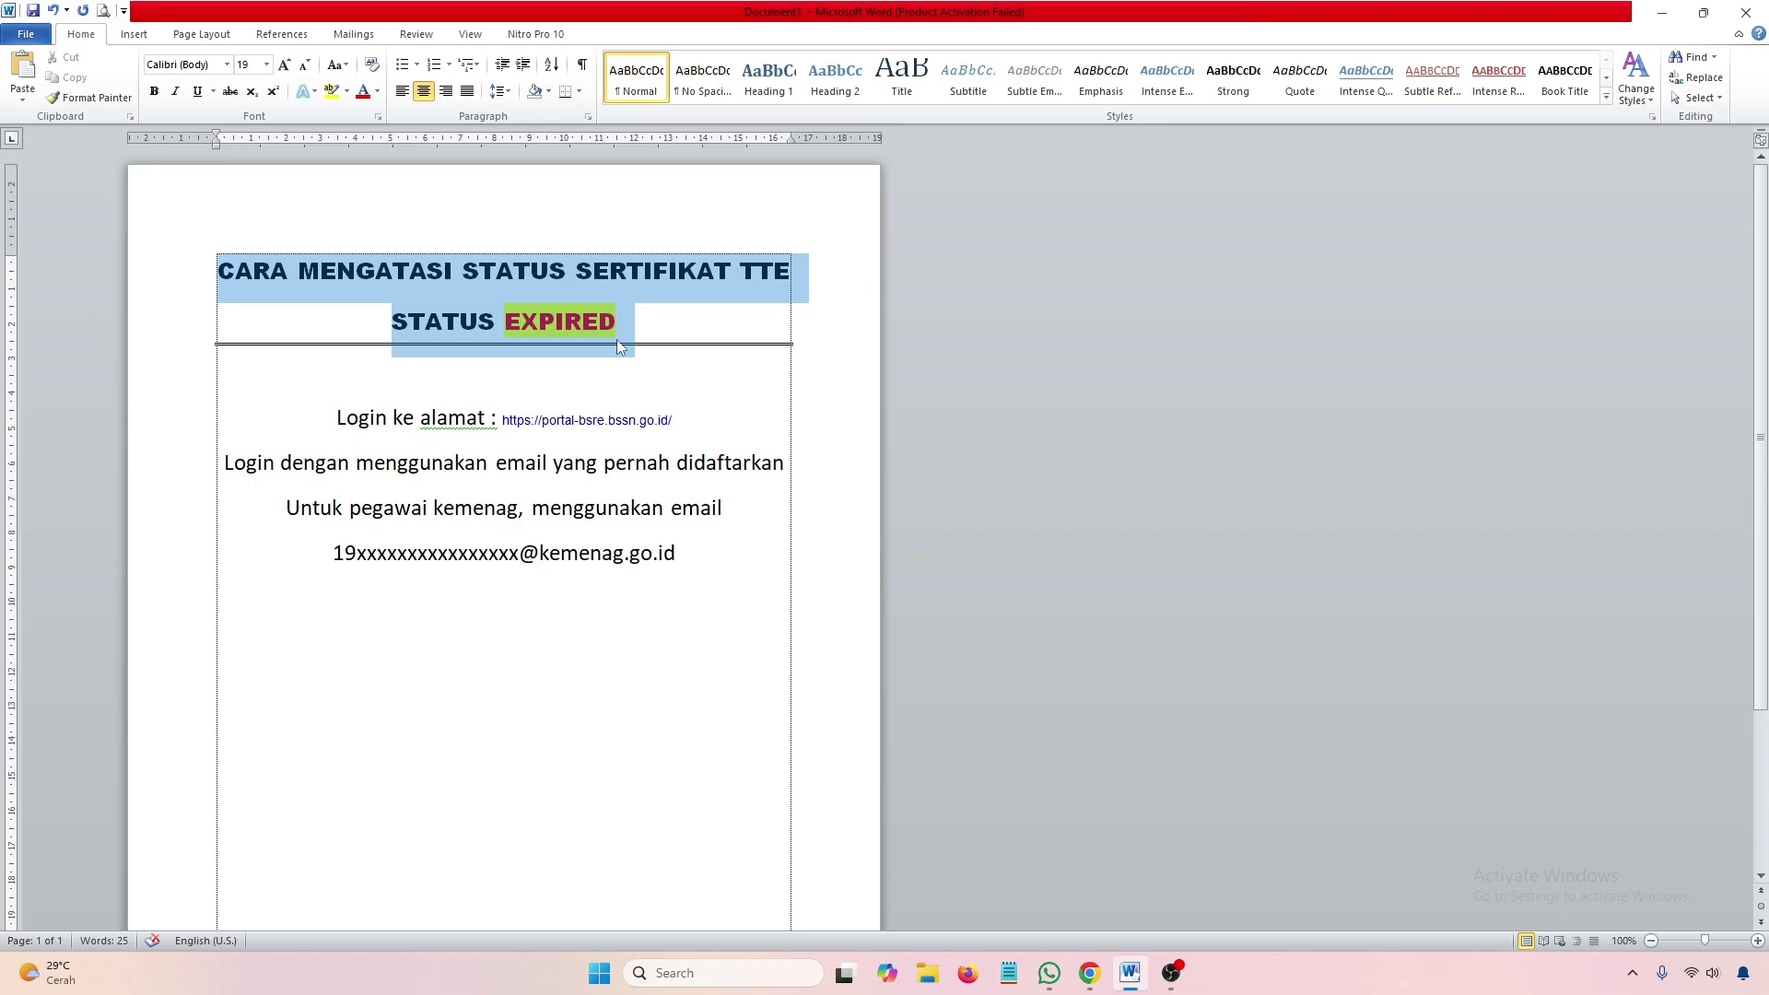
click(700, 365)
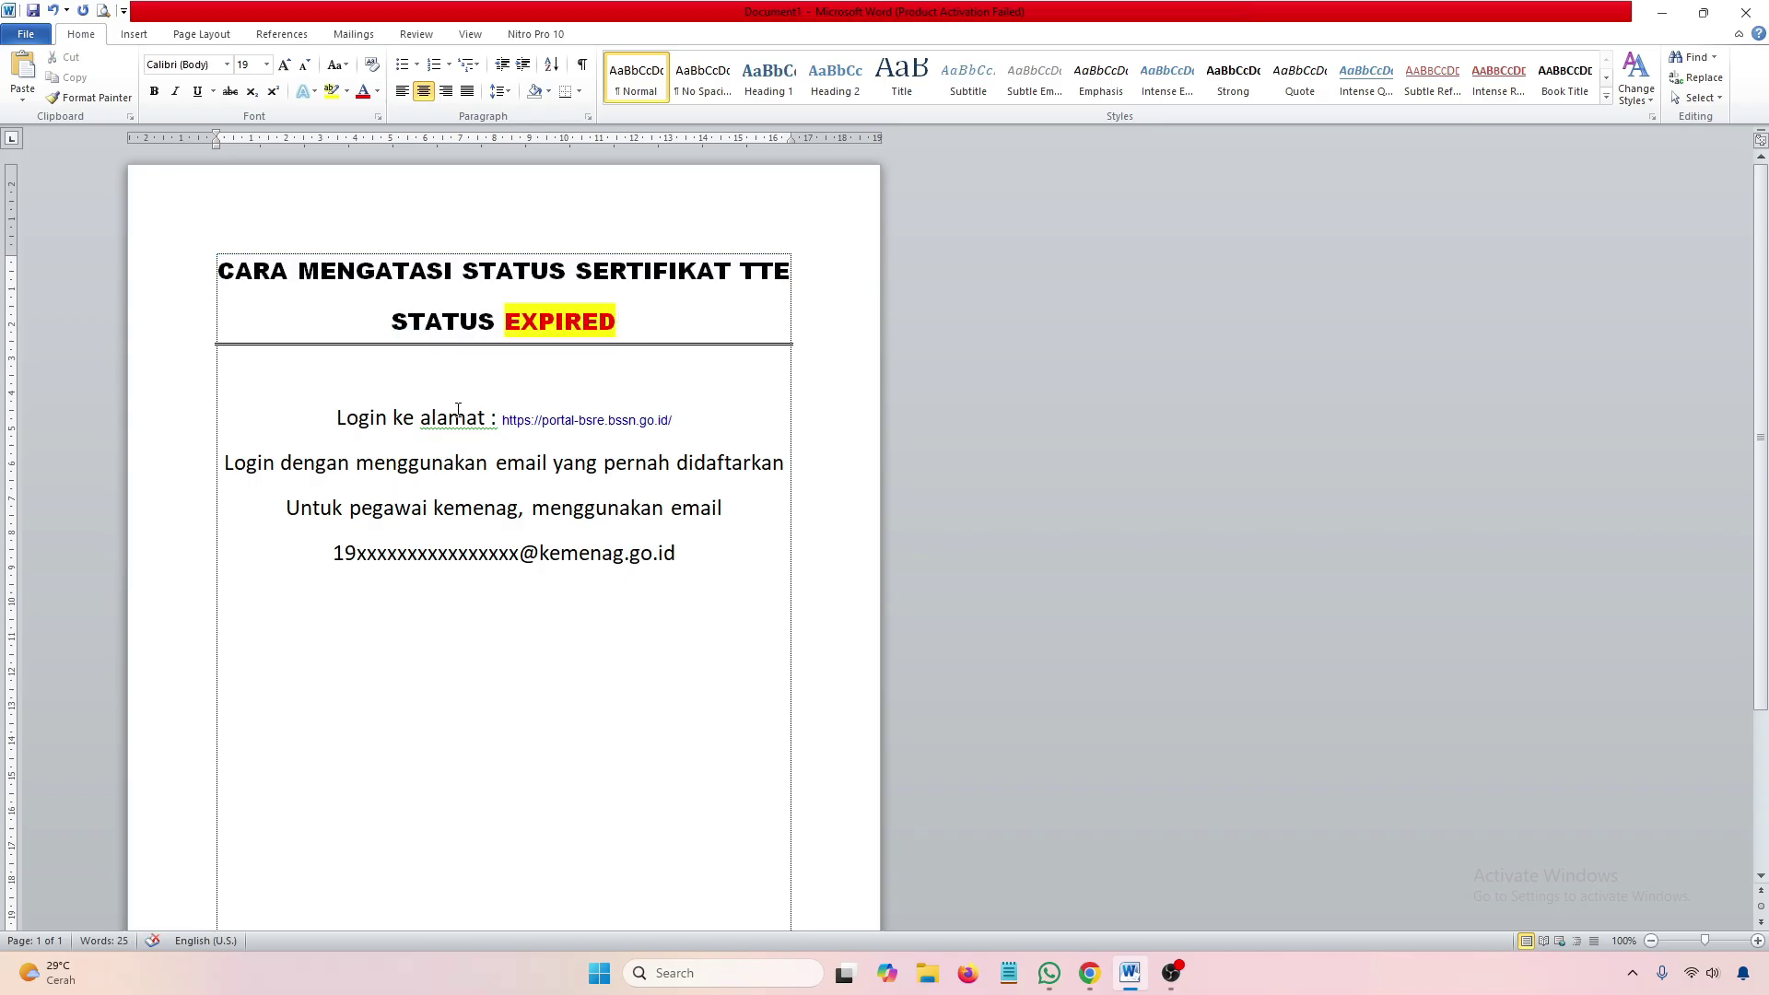
drag(501, 420, 683, 424)
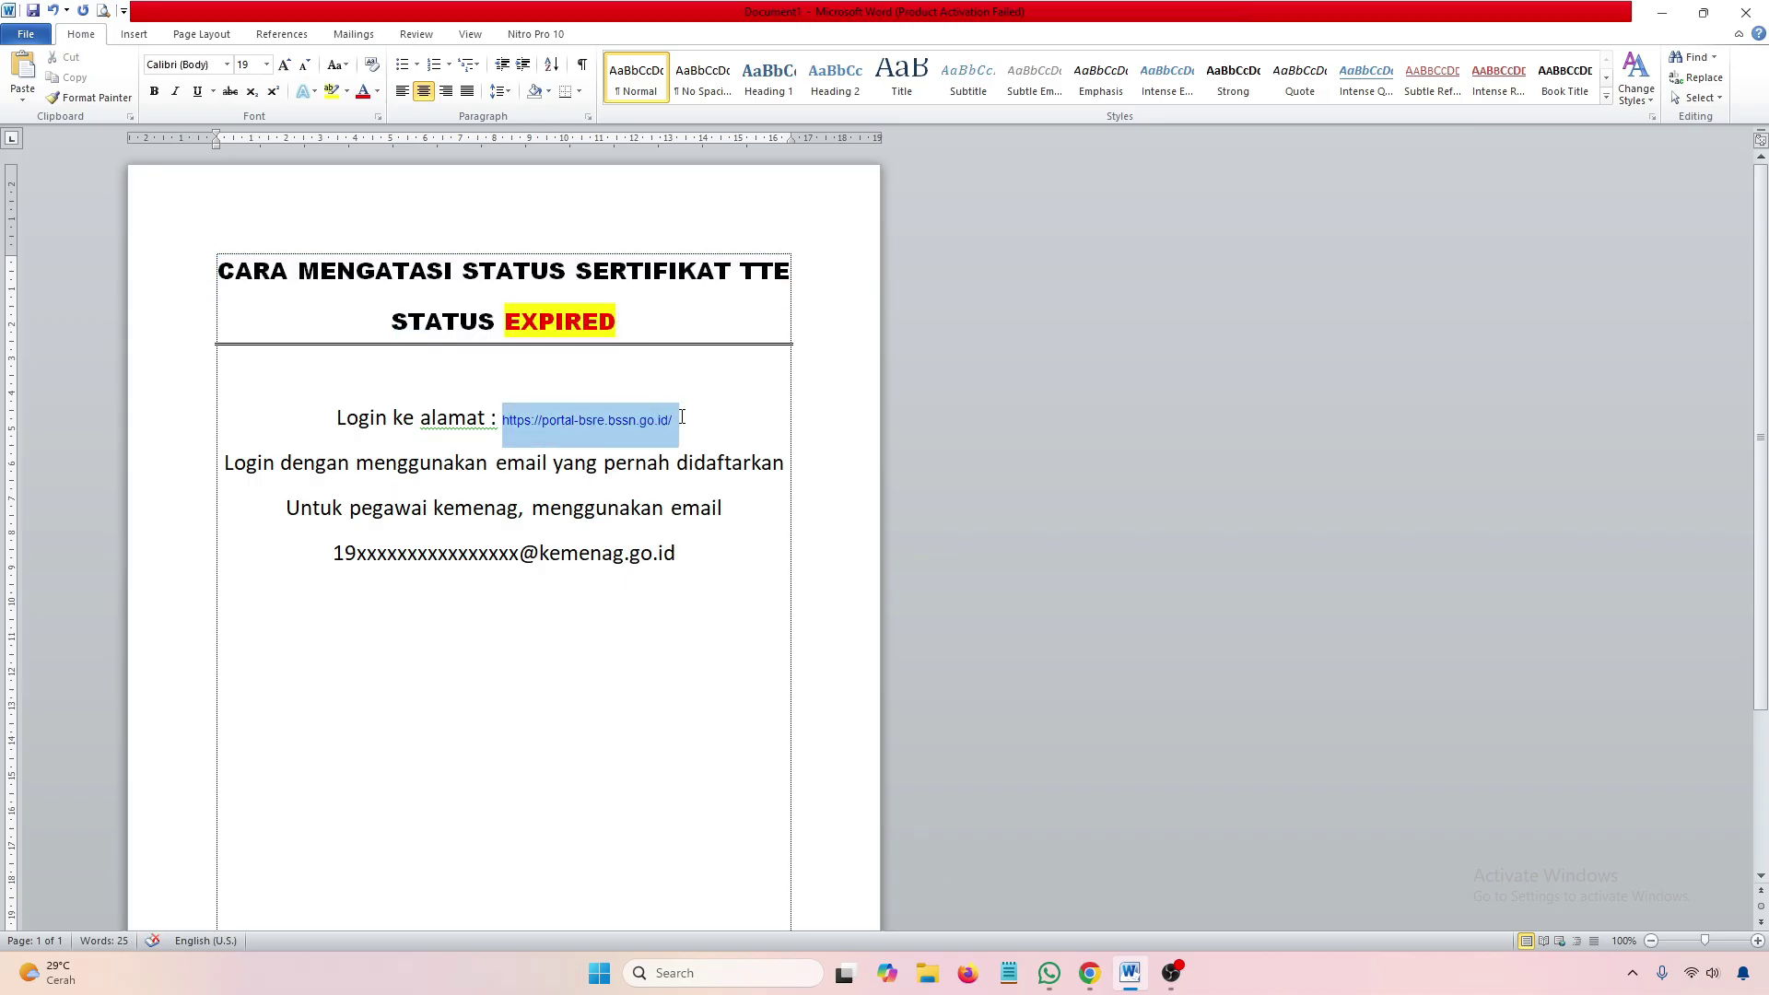
key(ctrl+bracketright)
key(ctrl+bracketright)
key(ctrl+bracketright)
key(ctrl+bracketright)
key(ctrl+bracketright)
key(ctrl+bracketright)
key(ctrl+bracketright)
key(ctrl+bracketright)
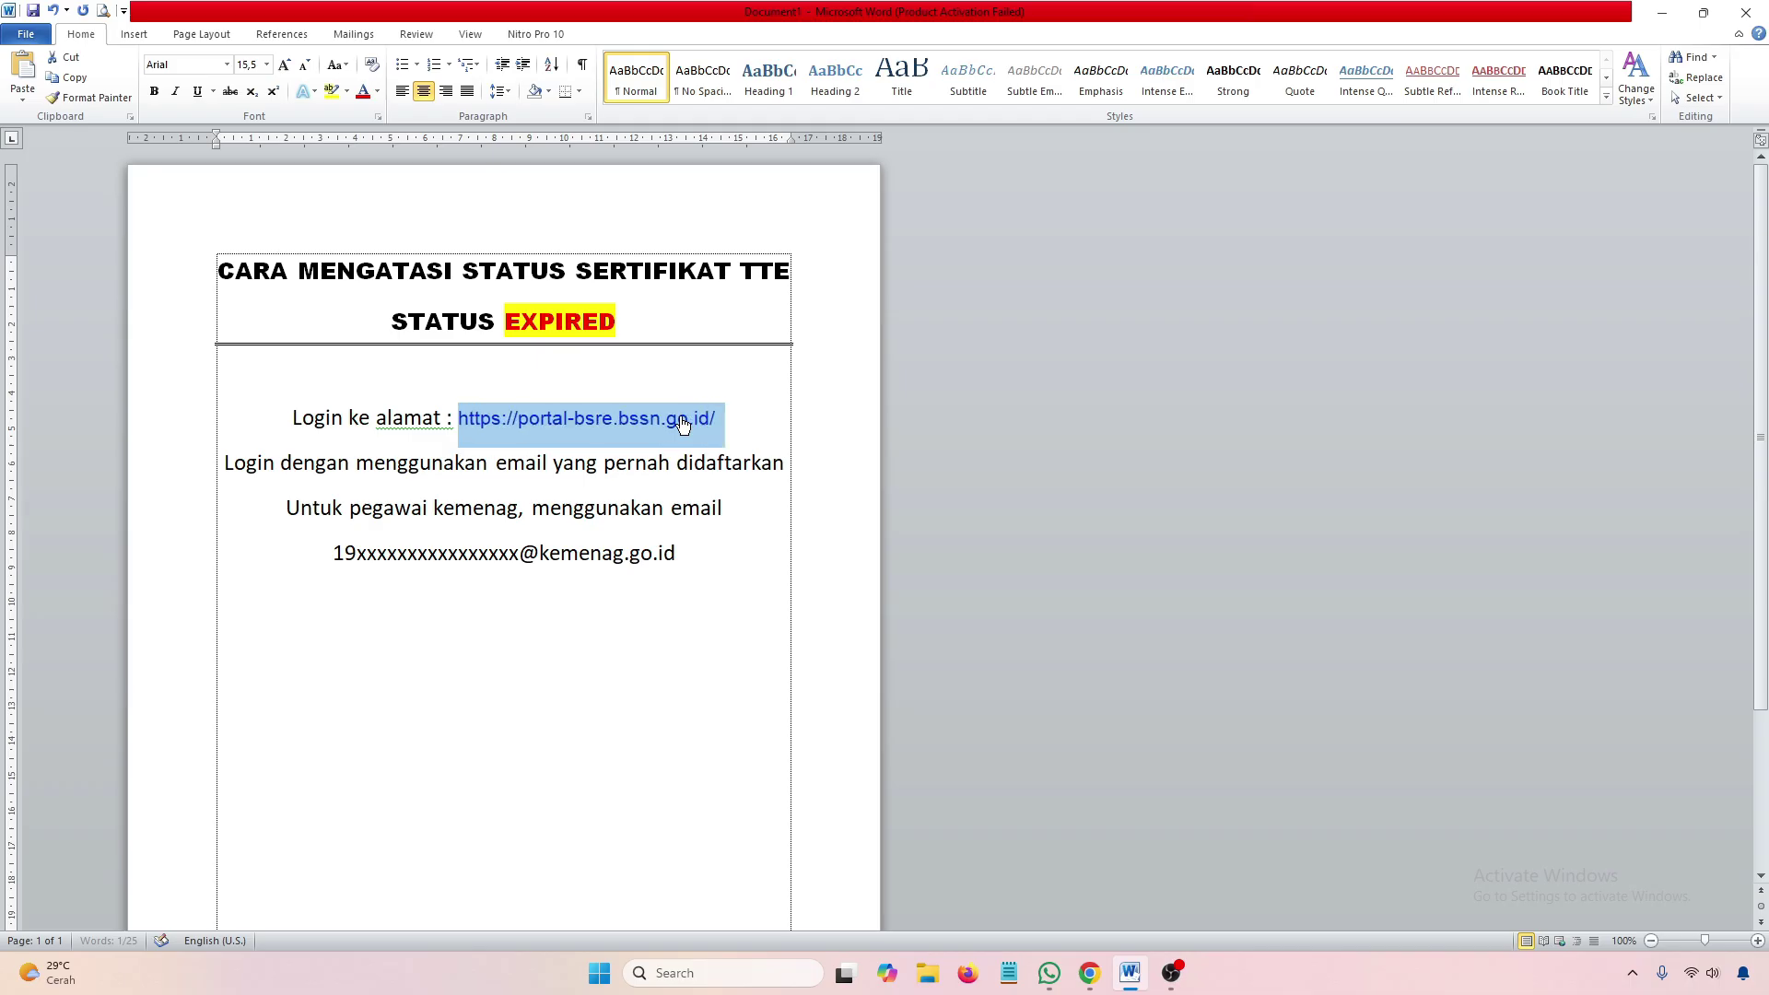
click(331, 93)
click(659, 692)
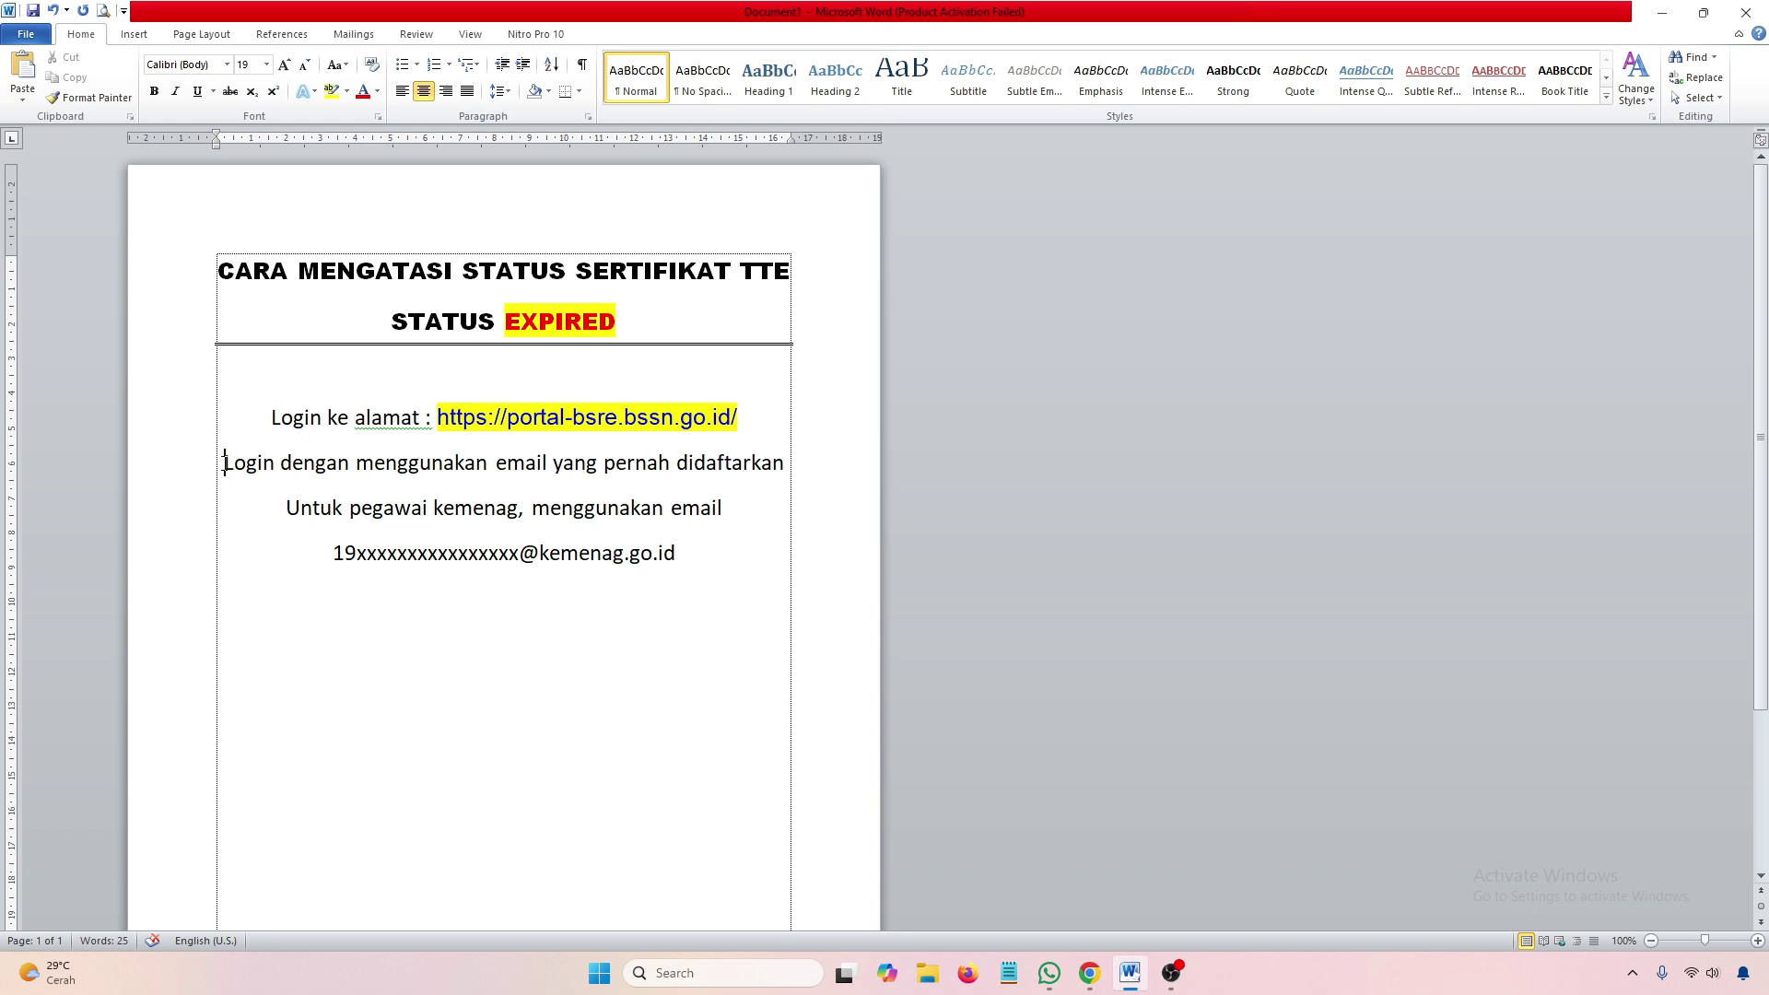
Review the login-by-email, Kemenag staff and example email lines, then reselect the portal address.
drag(224, 463, 754, 455)
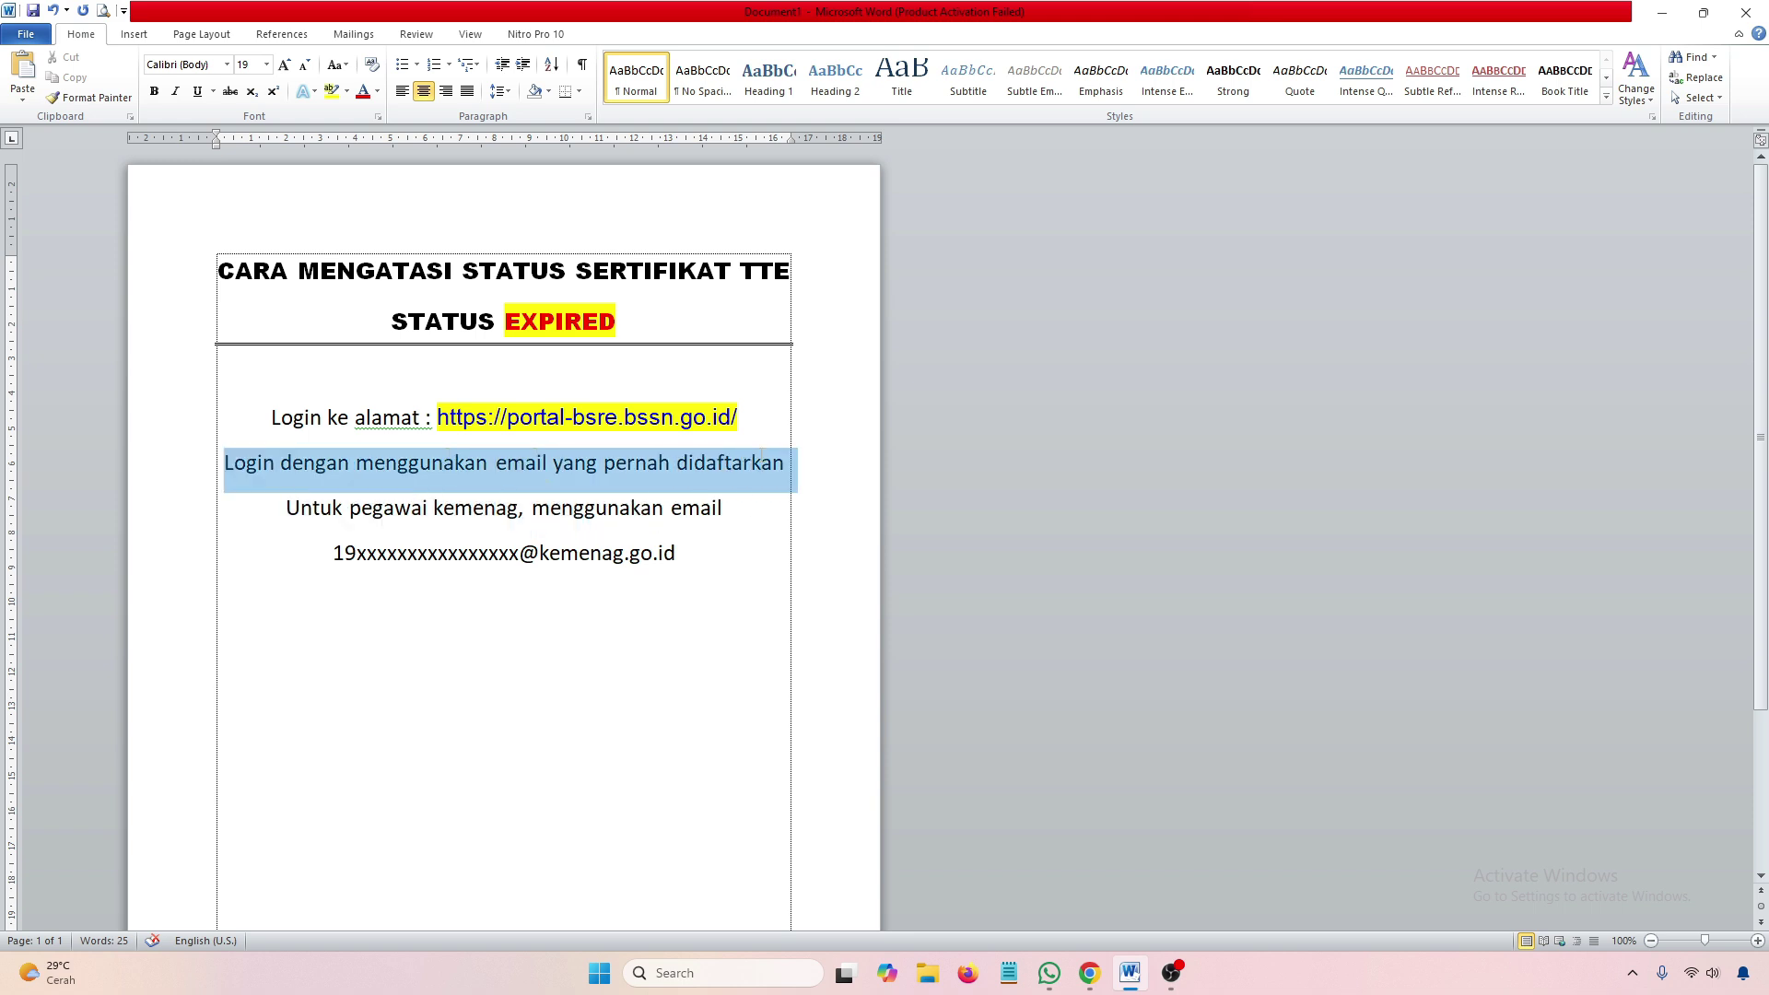
click(723, 506)
drag(291, 509, 683, 516)
click(477, 604)
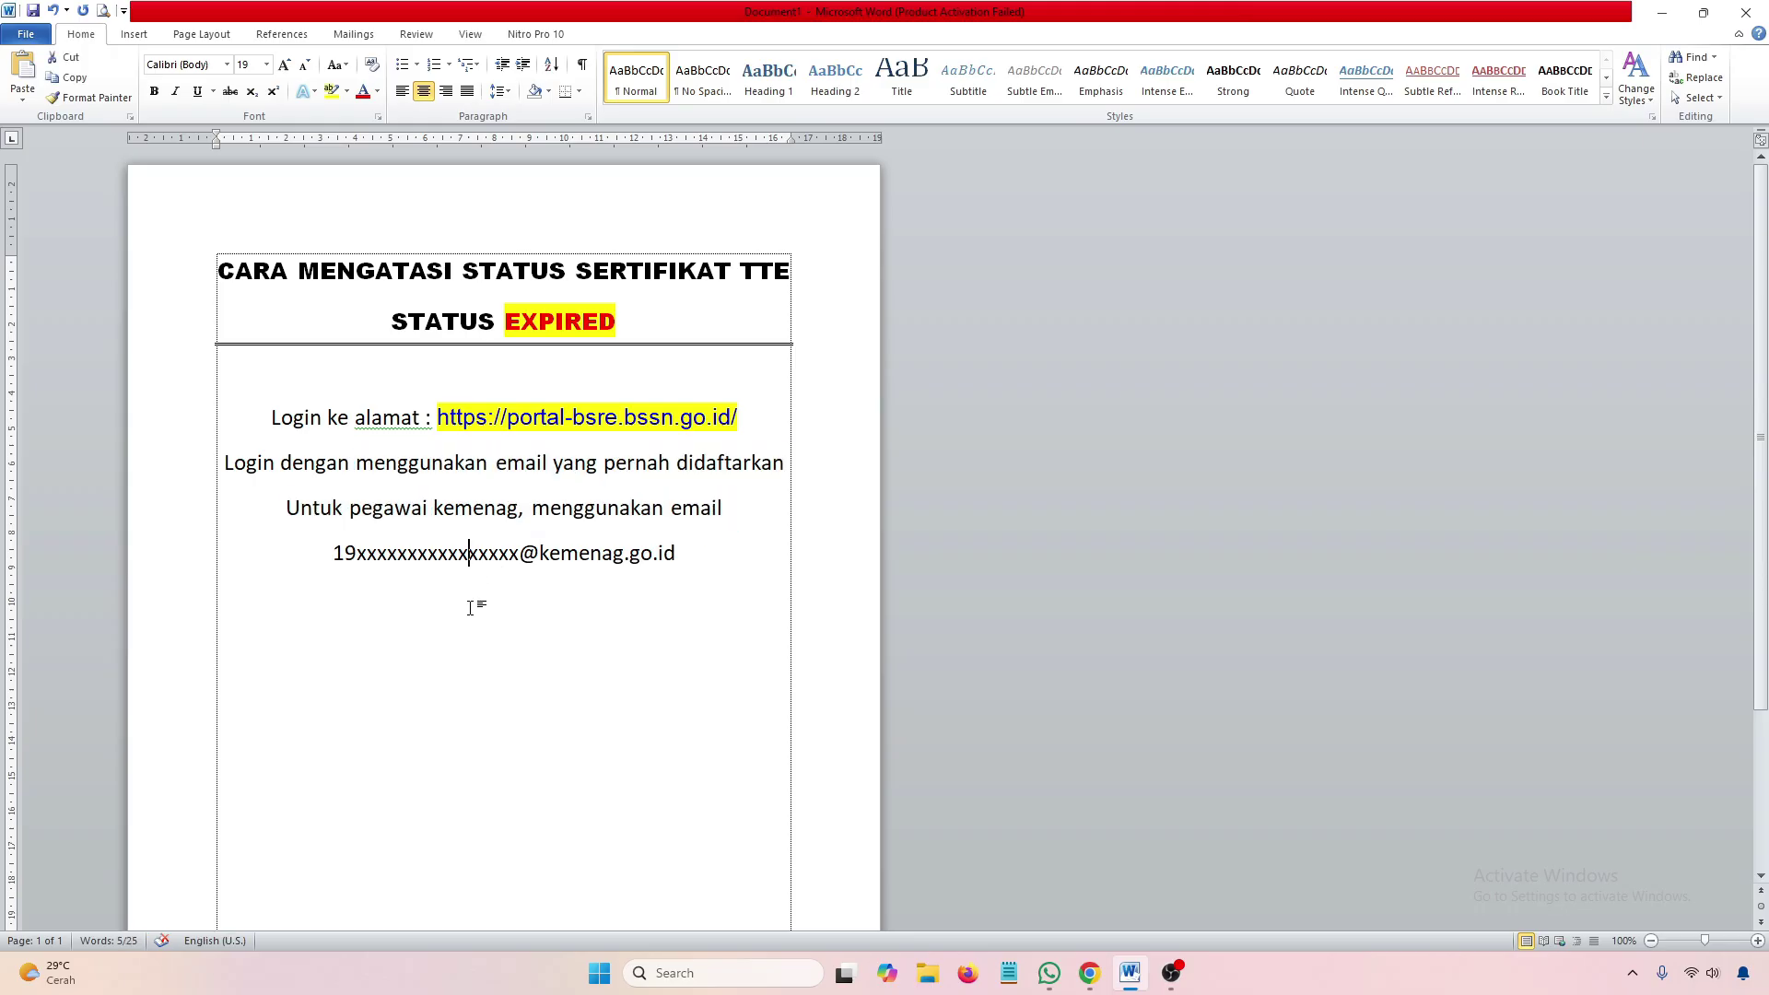
drag(333, 554, 682, 555)
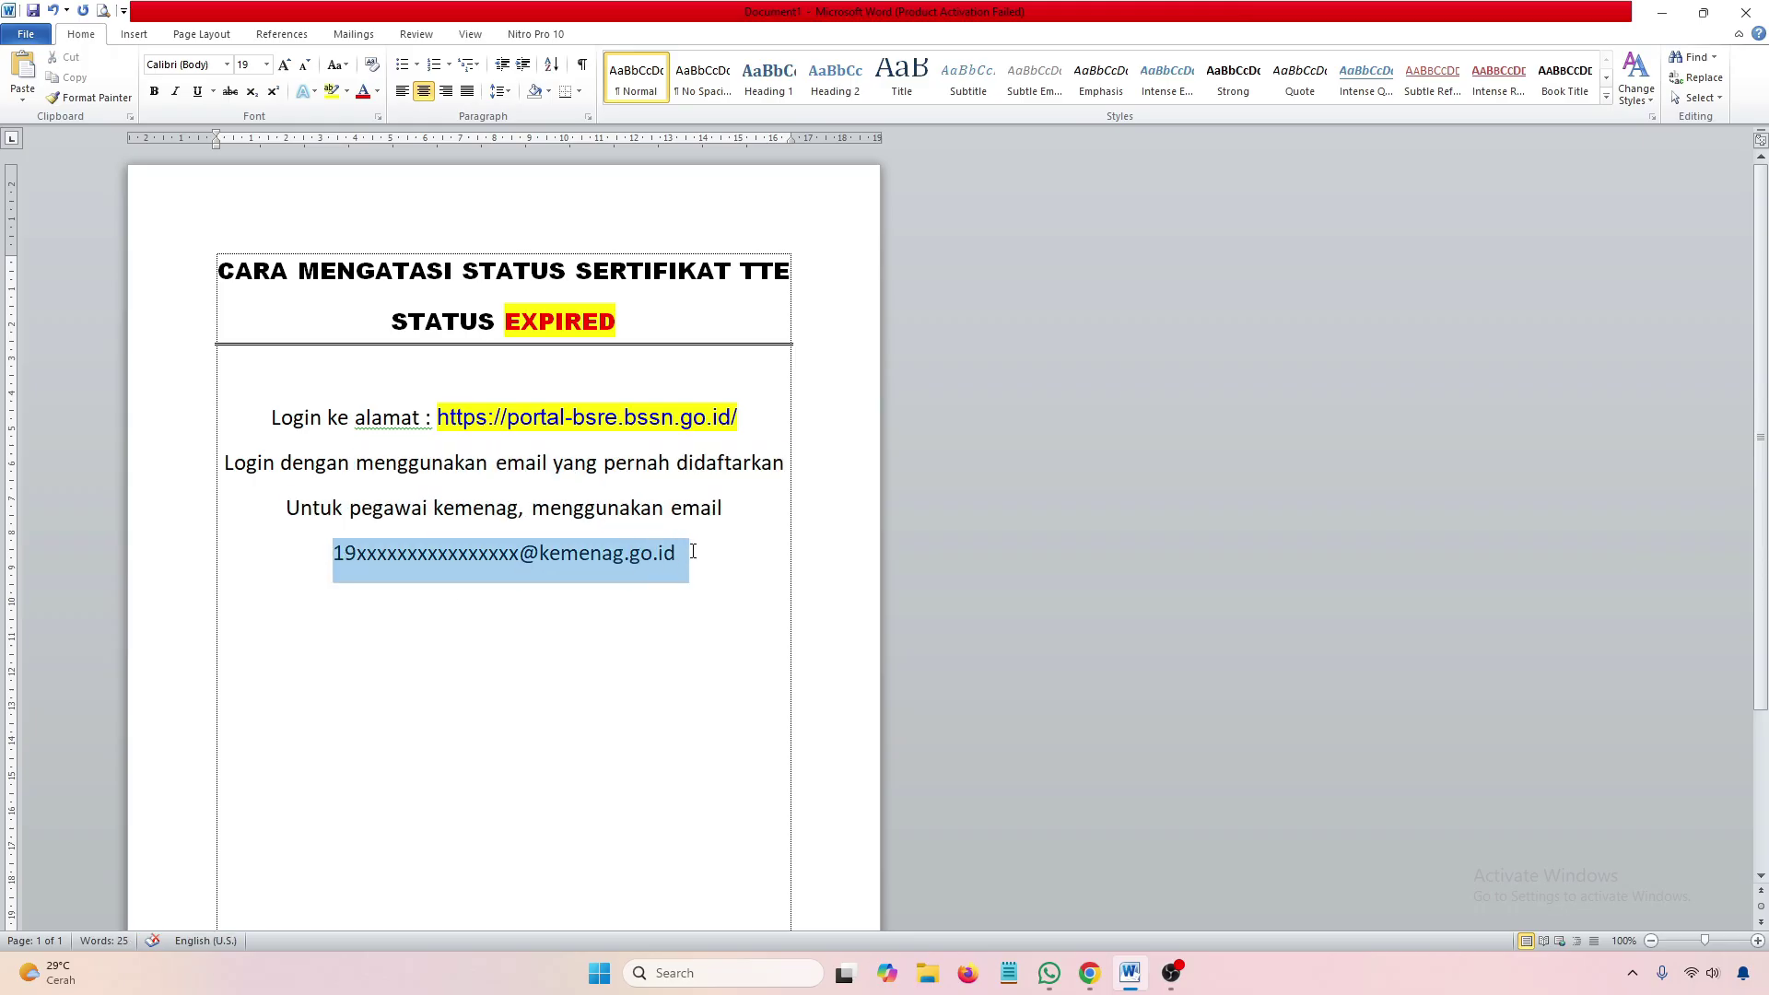
click(670, 724)
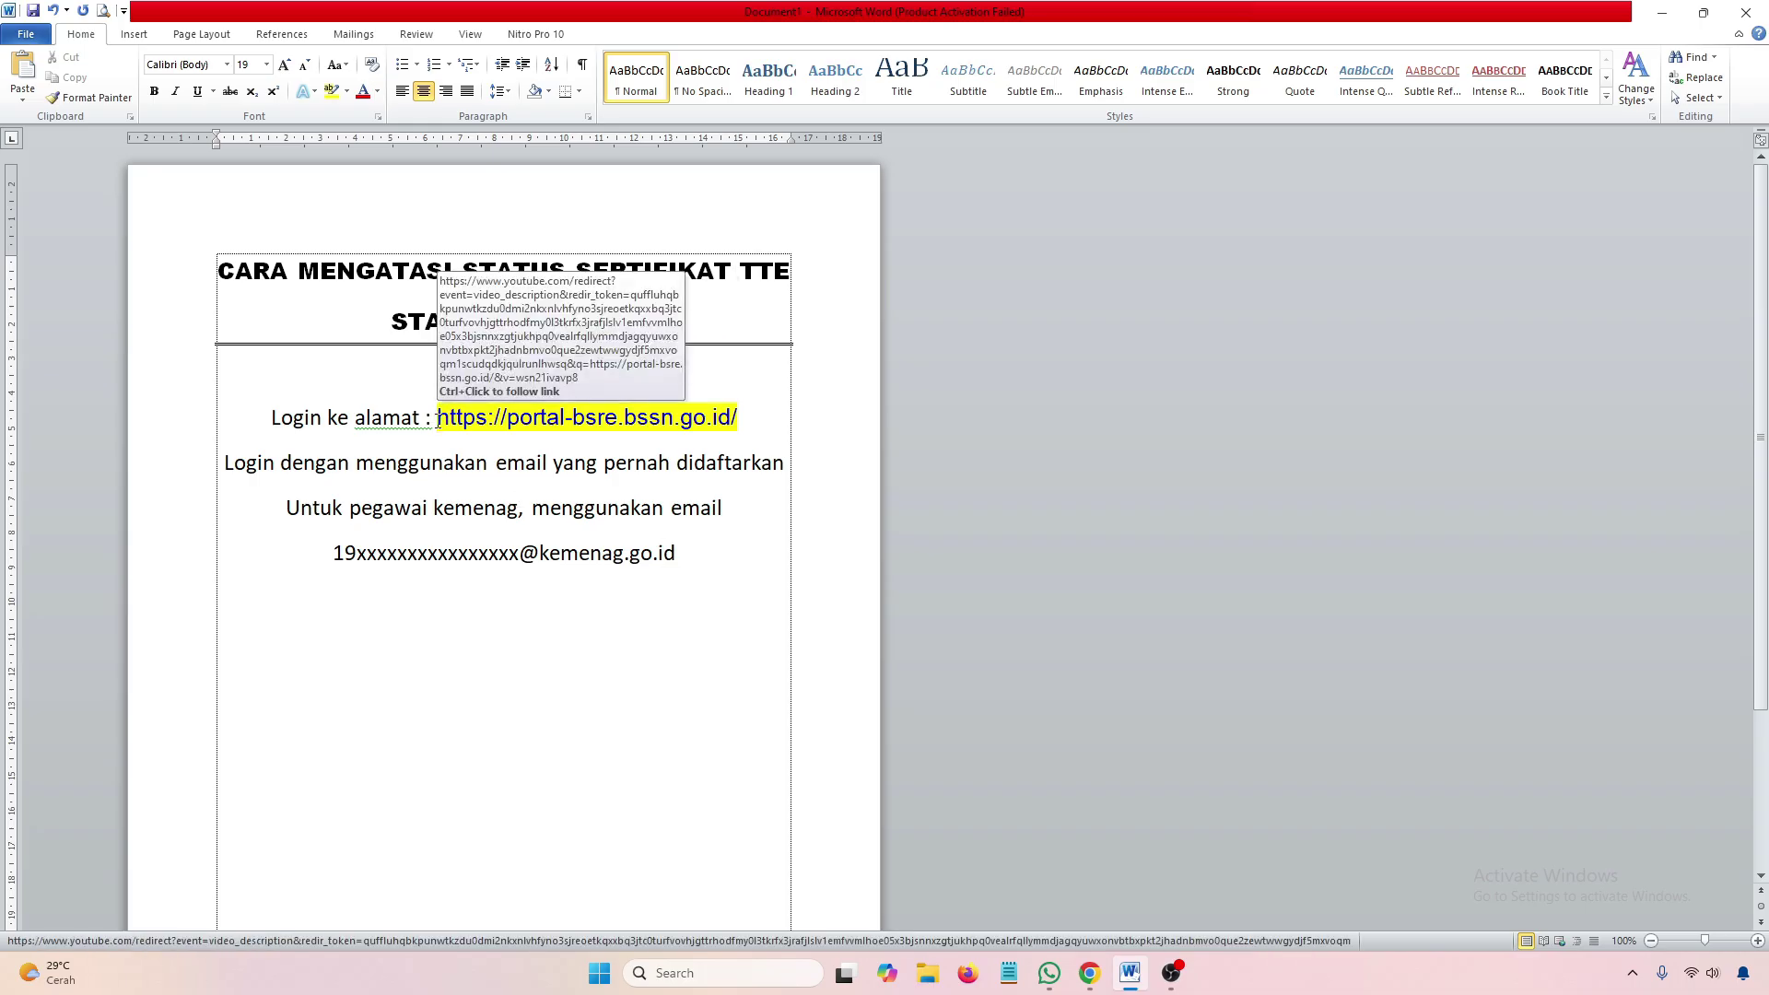
drag(438, 418, 743, 415)
key(ctrl+c)
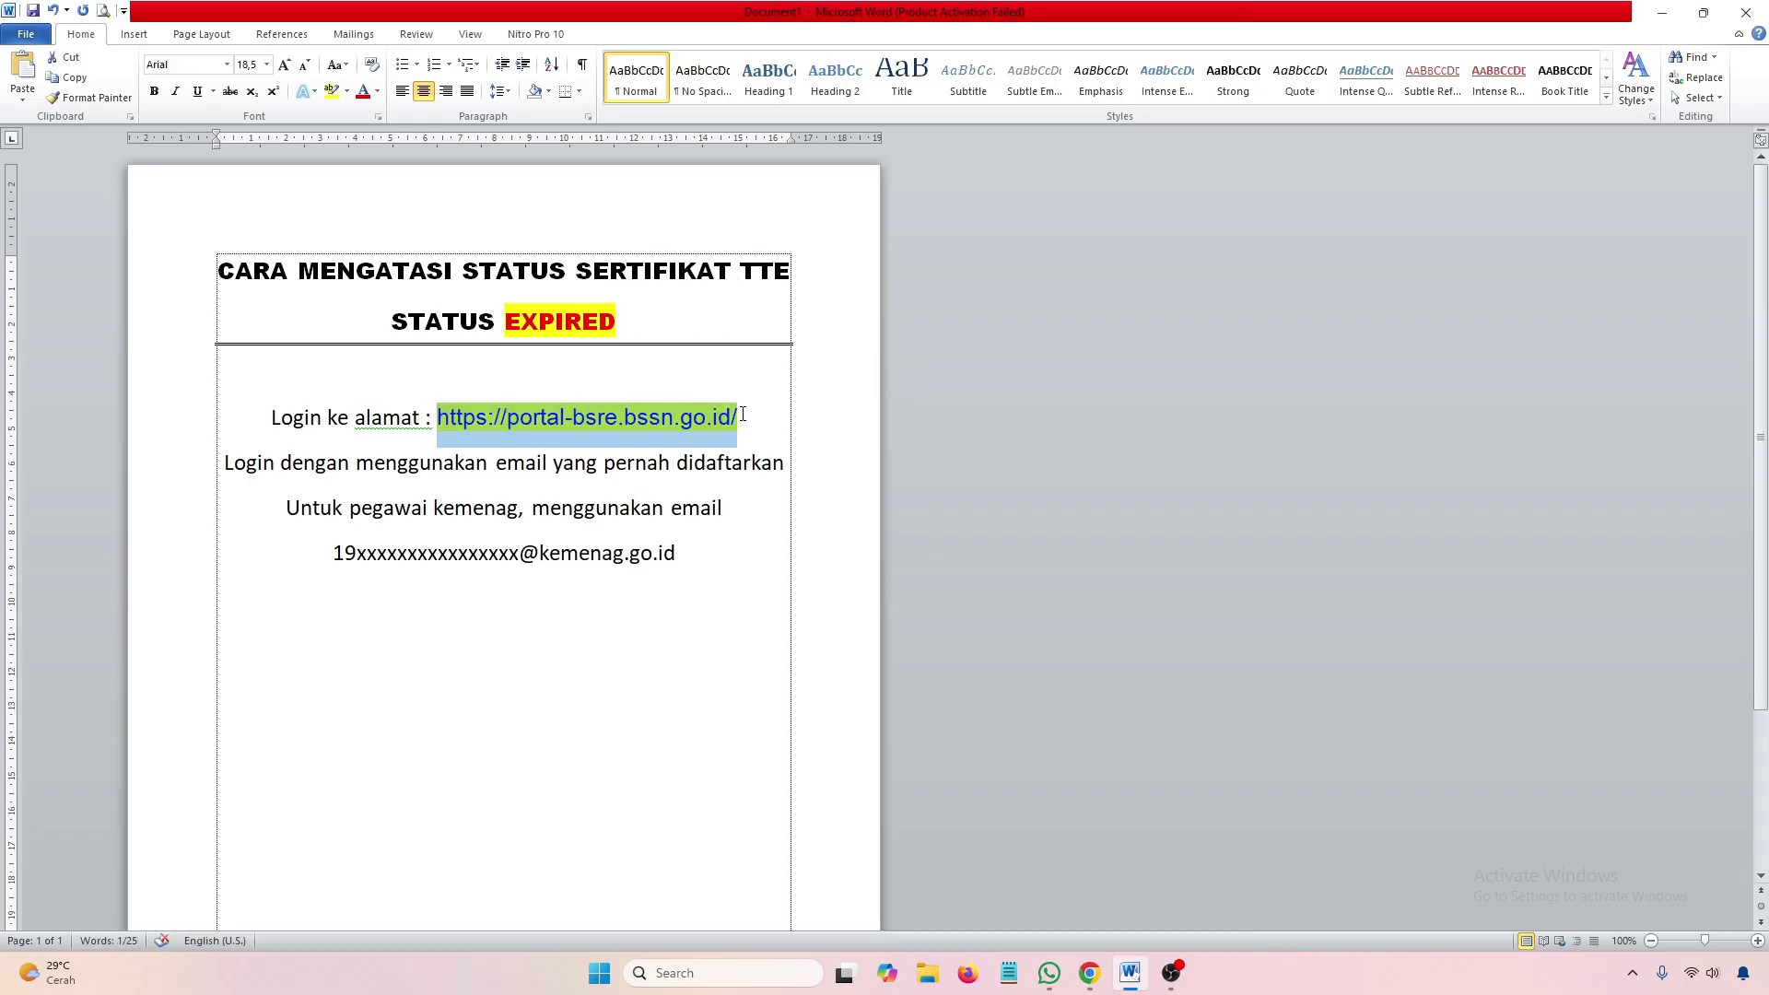
click(1090, 973)
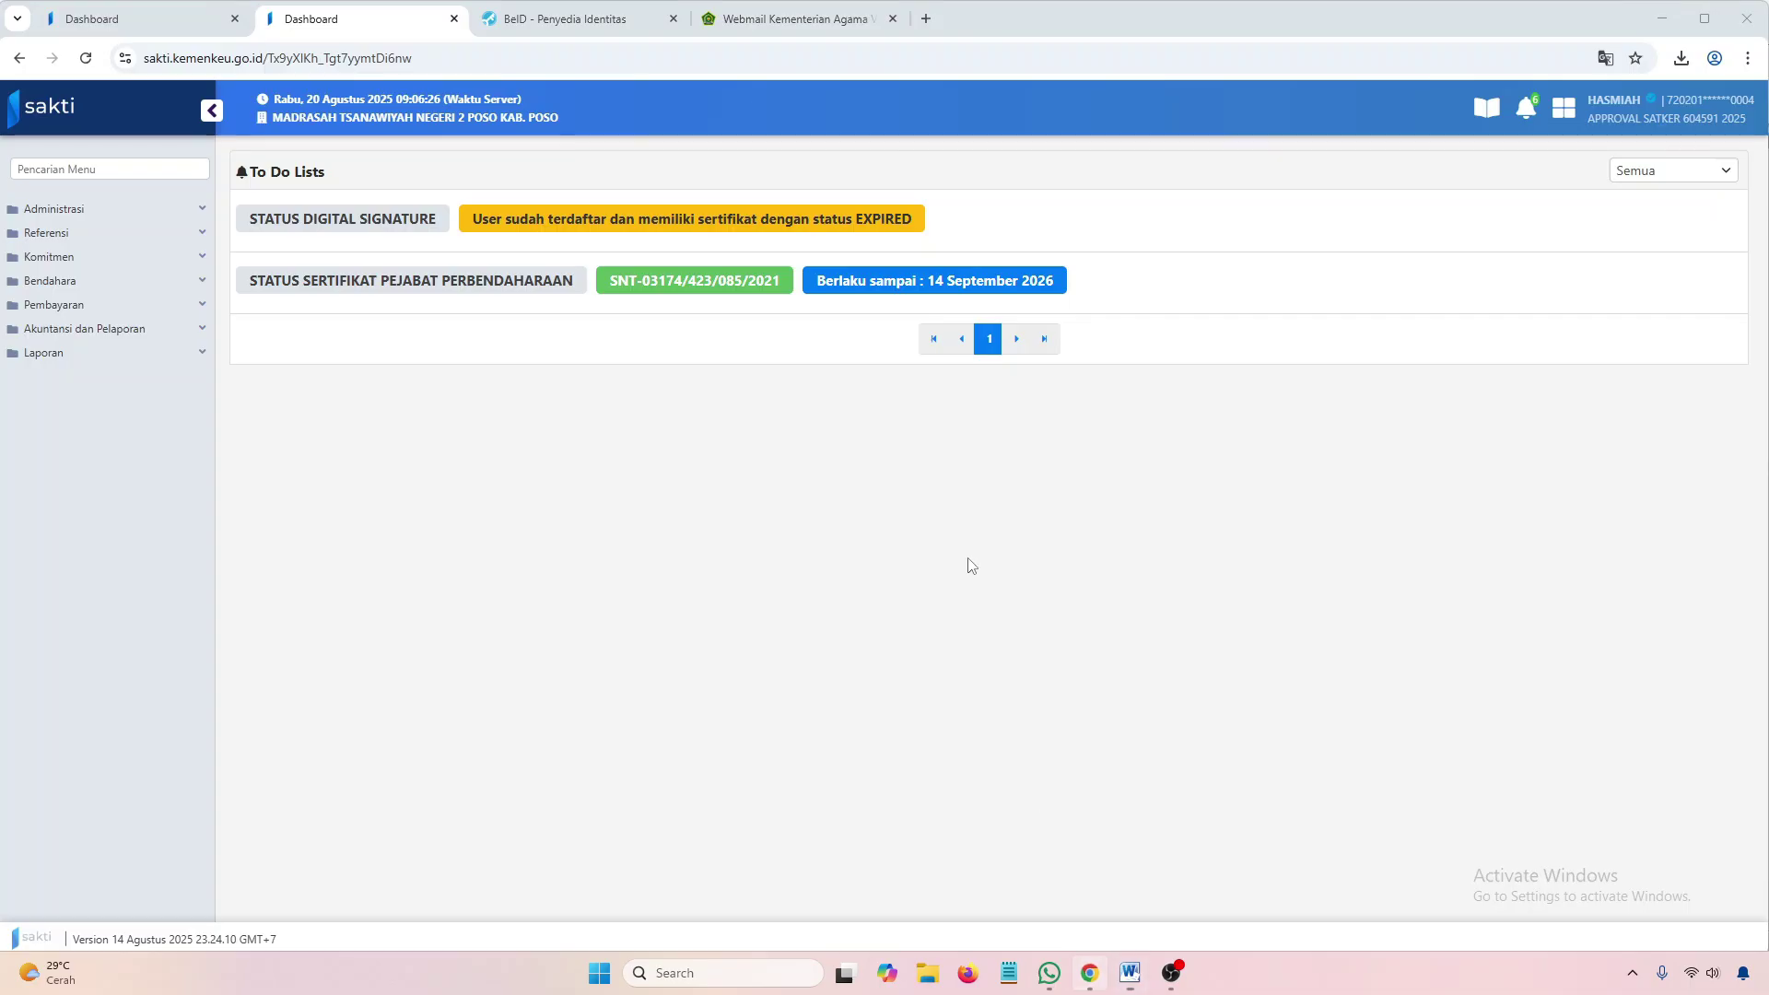
click(928, 19)
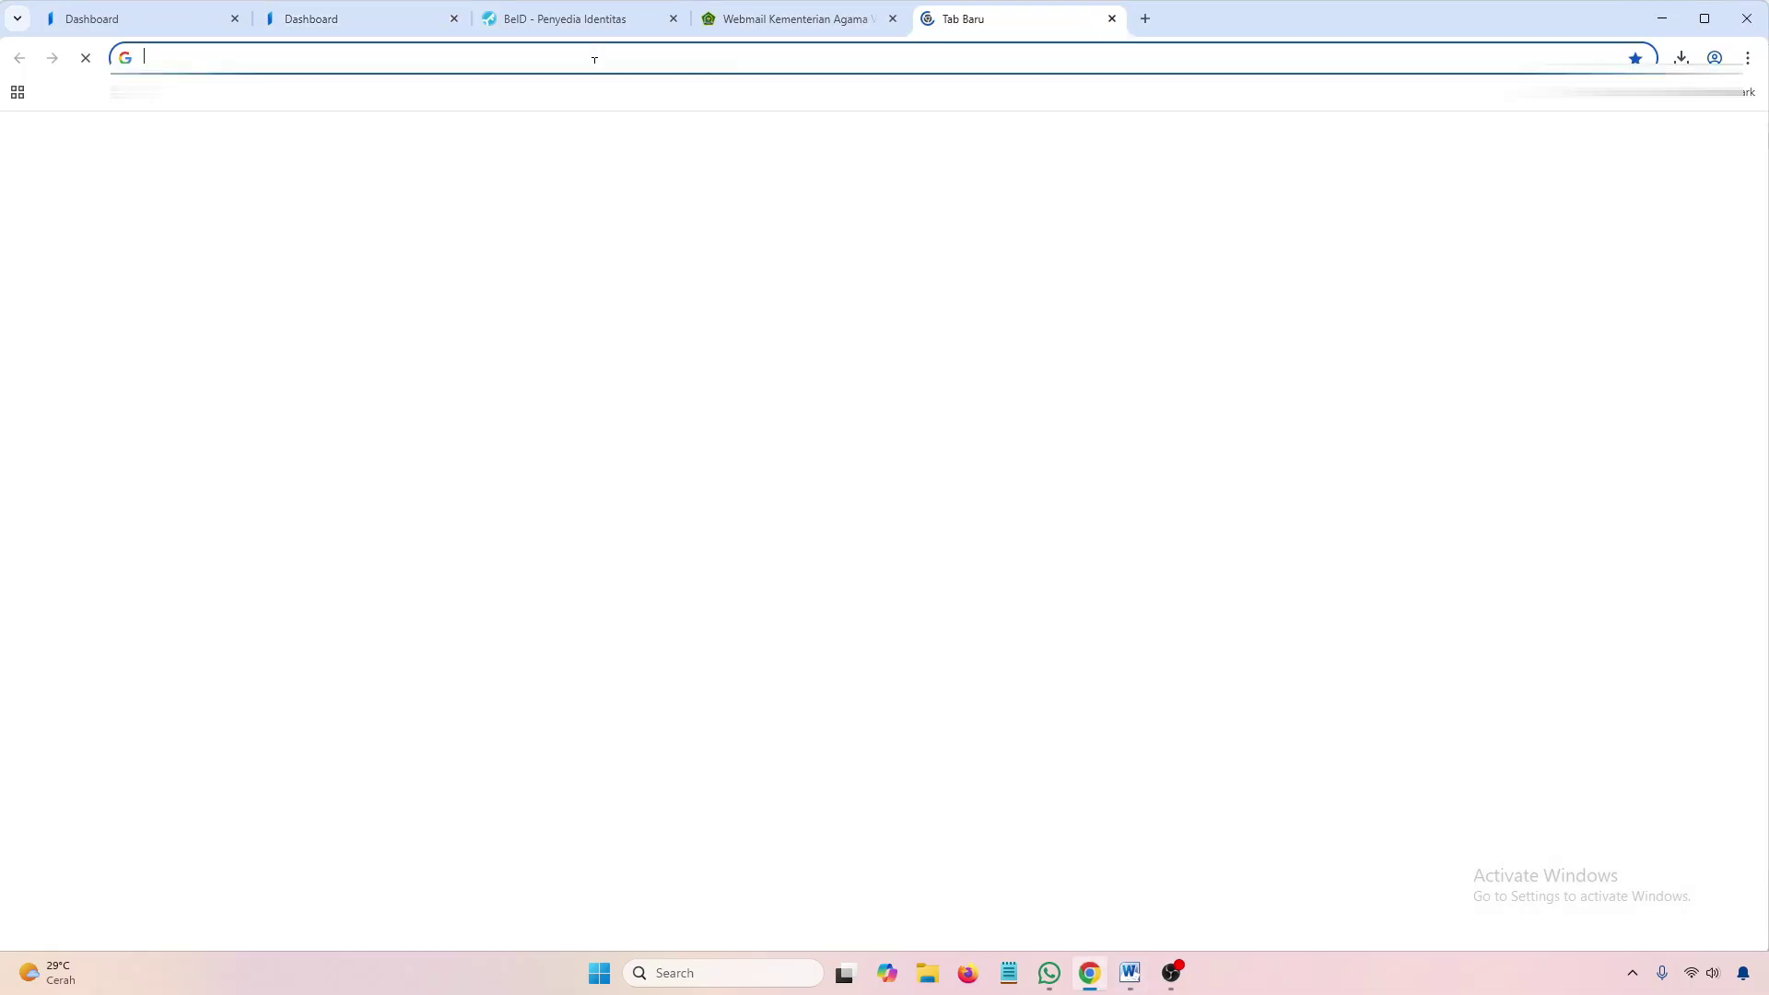
key(ctrl+v)
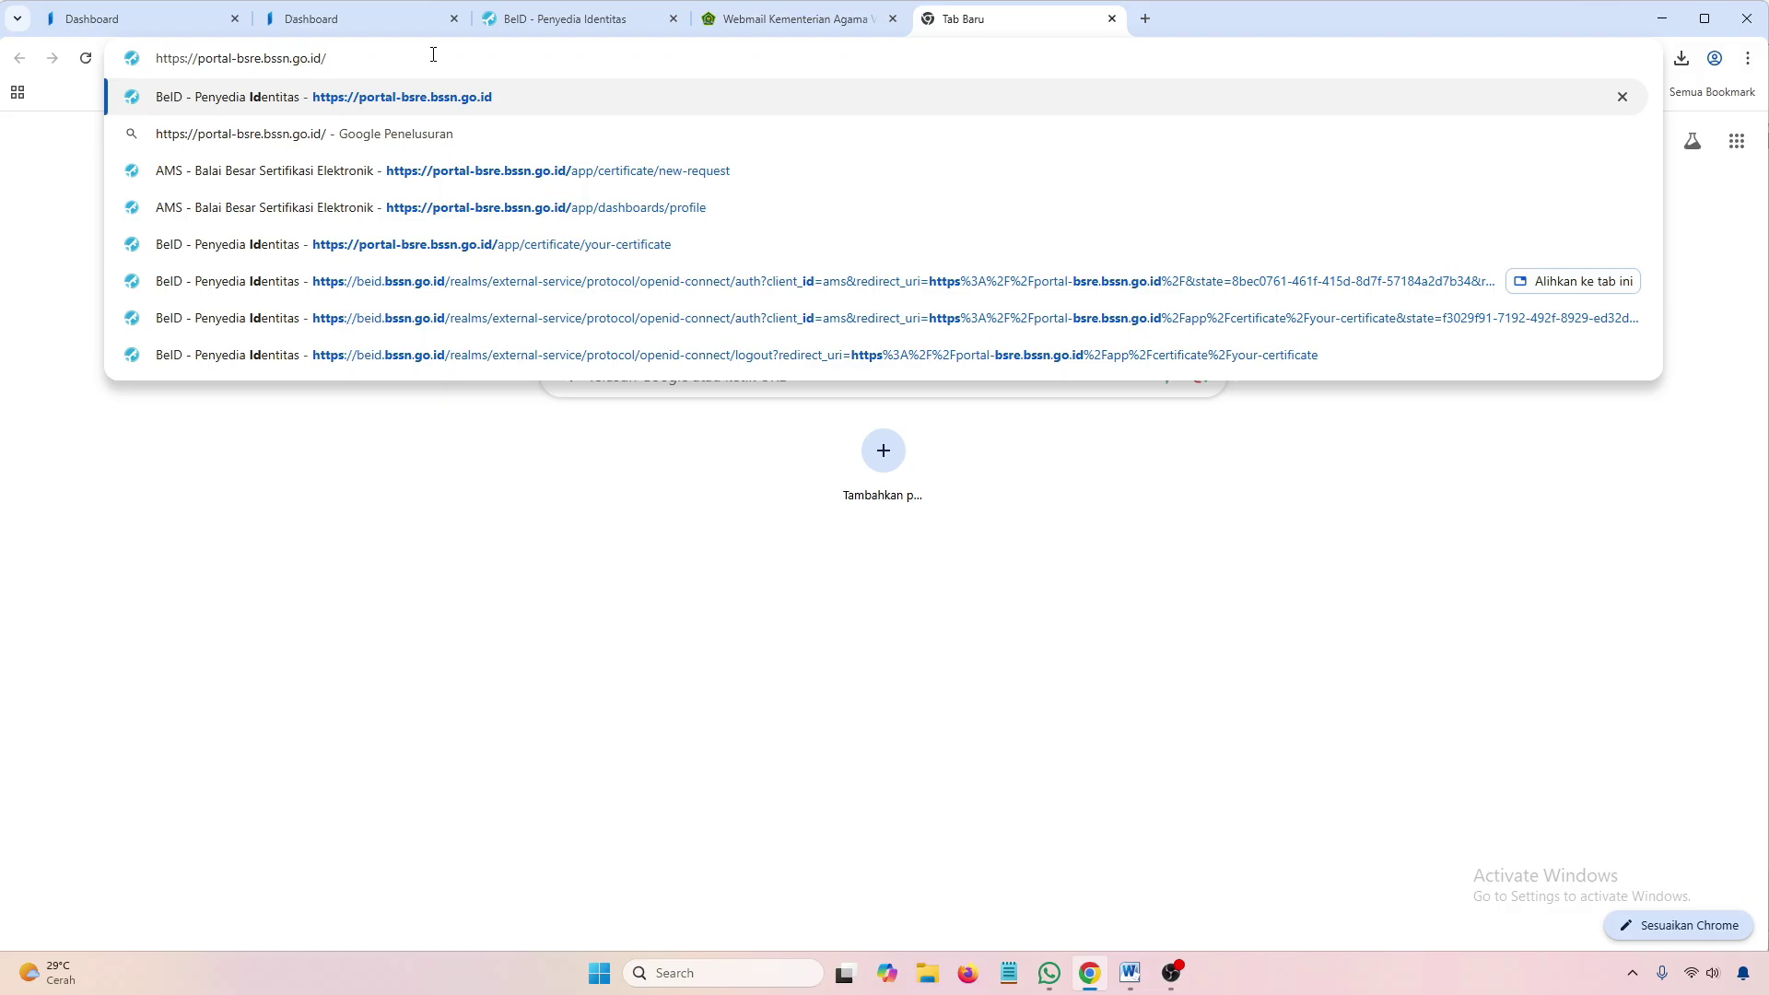
key(Return)
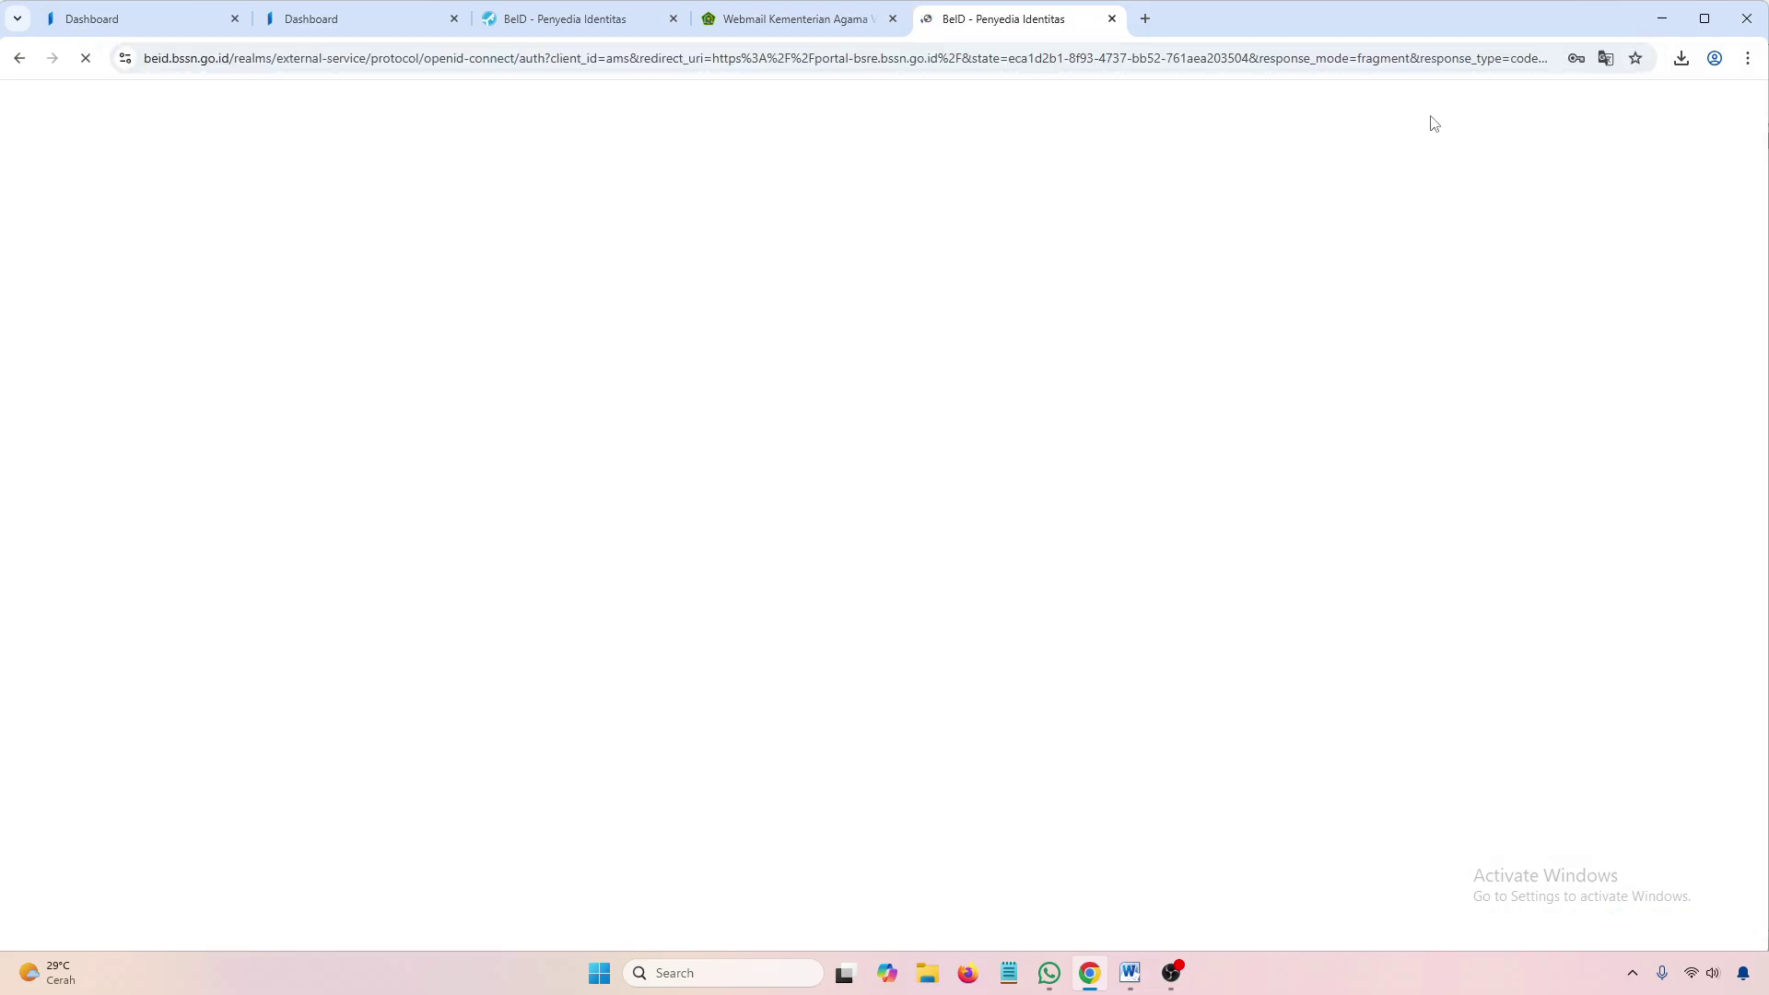
Close the duplicate BeID tab and sign in with username, password and the authenticator OTP code.
click(673, 18)
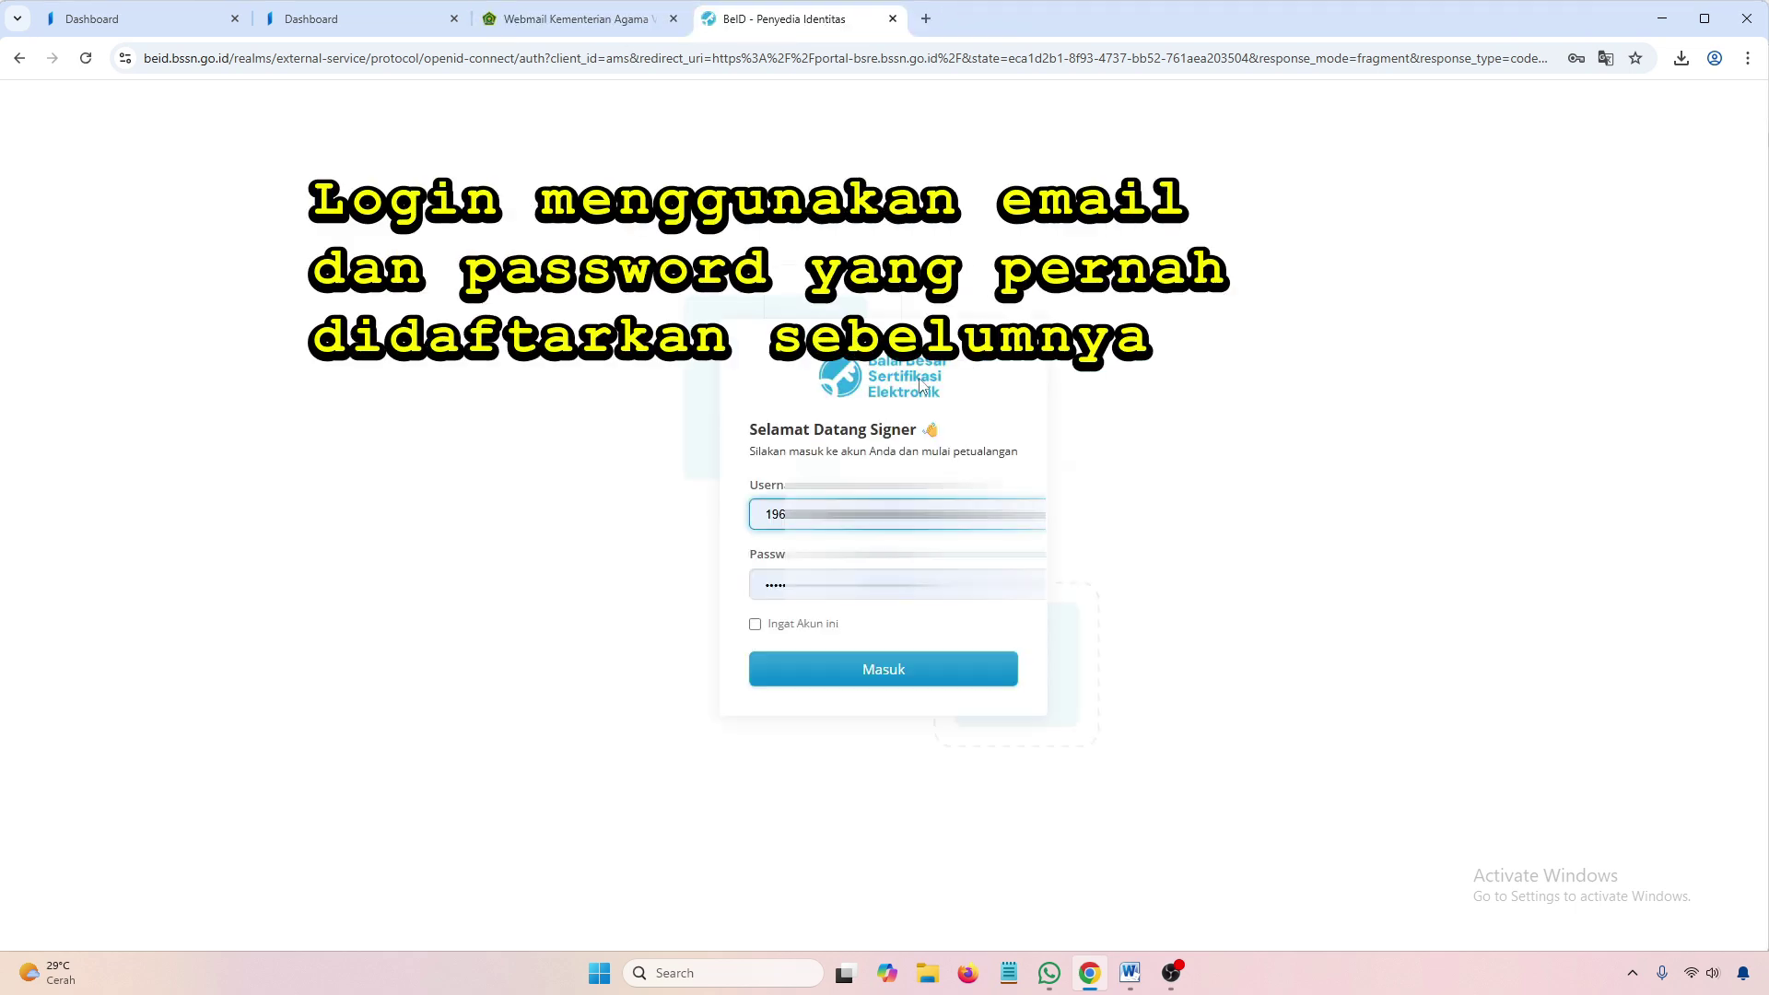
click(762, 516)
click(765, 513)
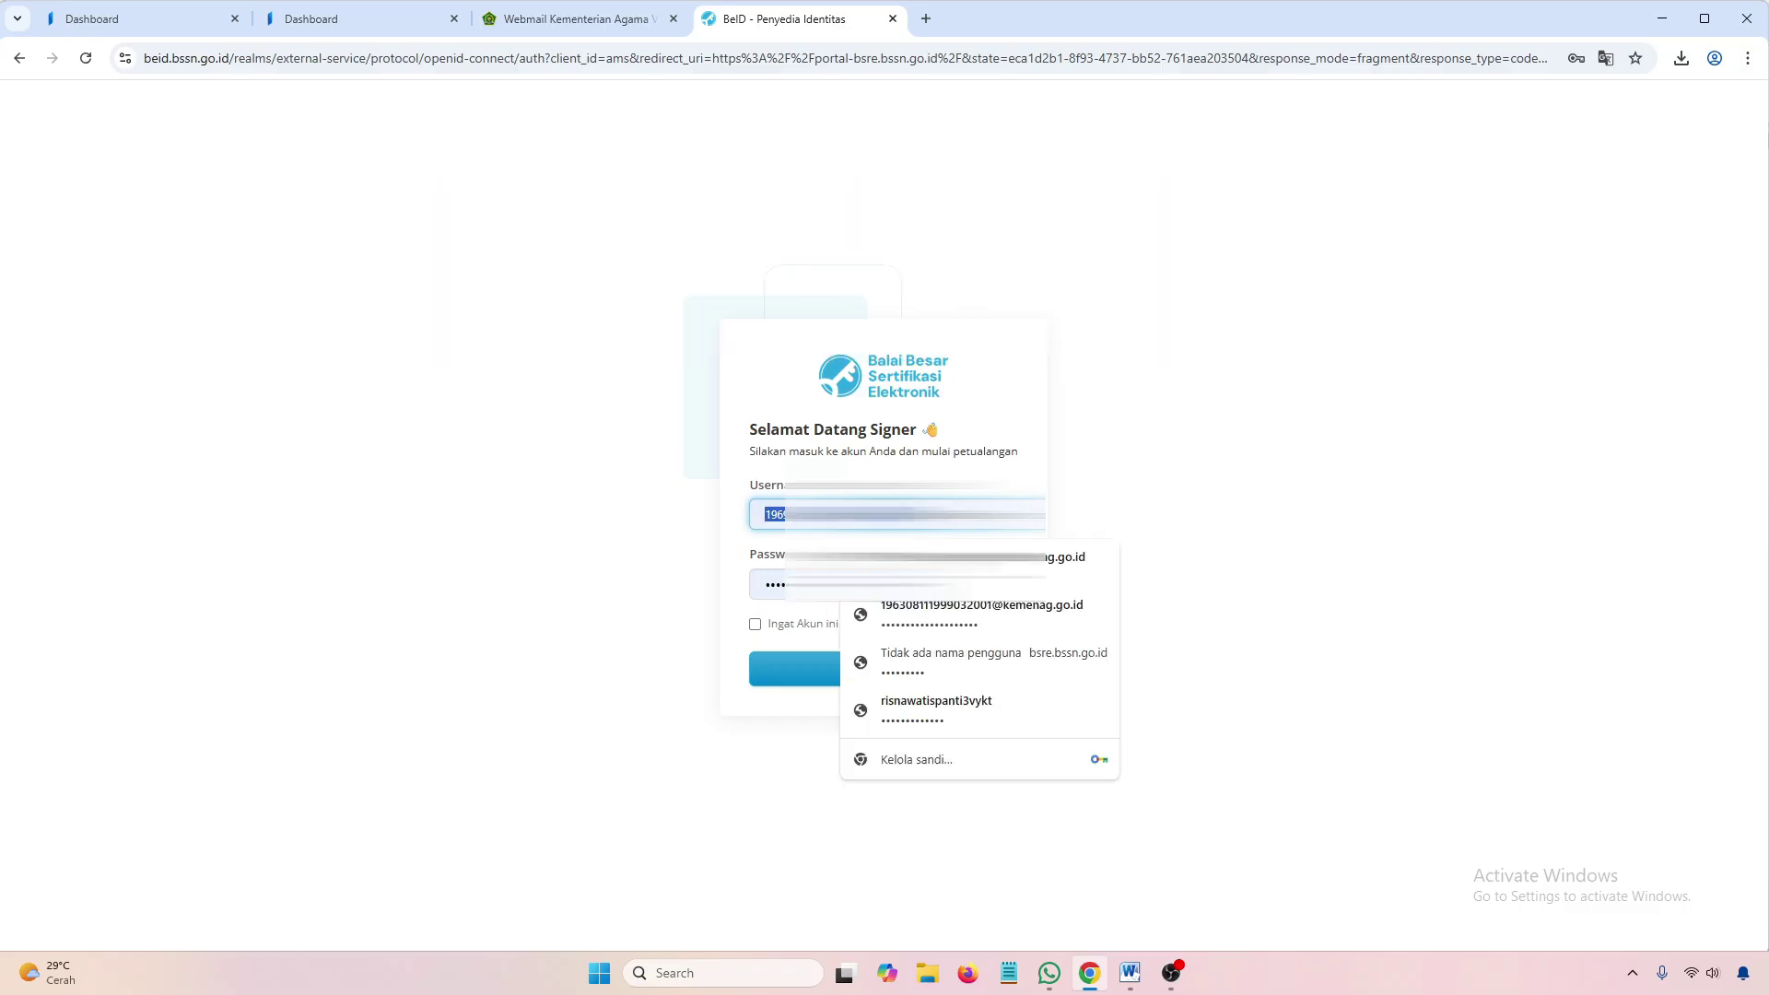
key(ctrl+a)
click(1336, 483)
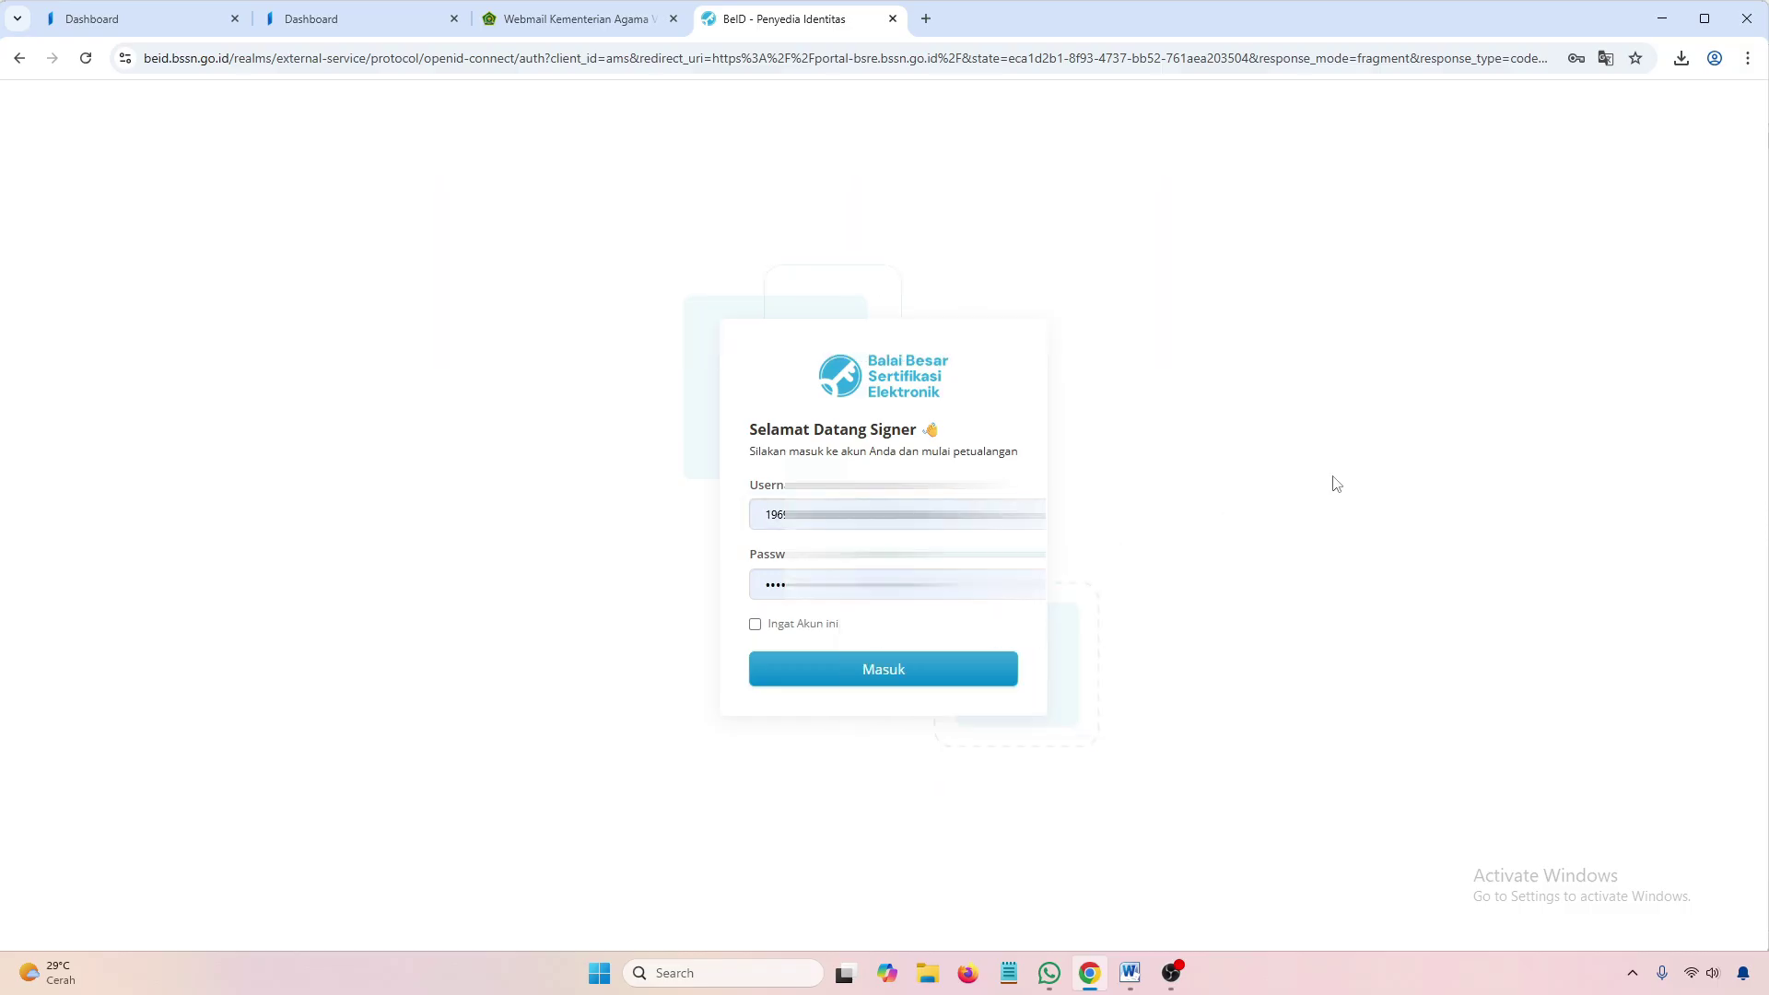
click(919, 594)
click(880, 672)
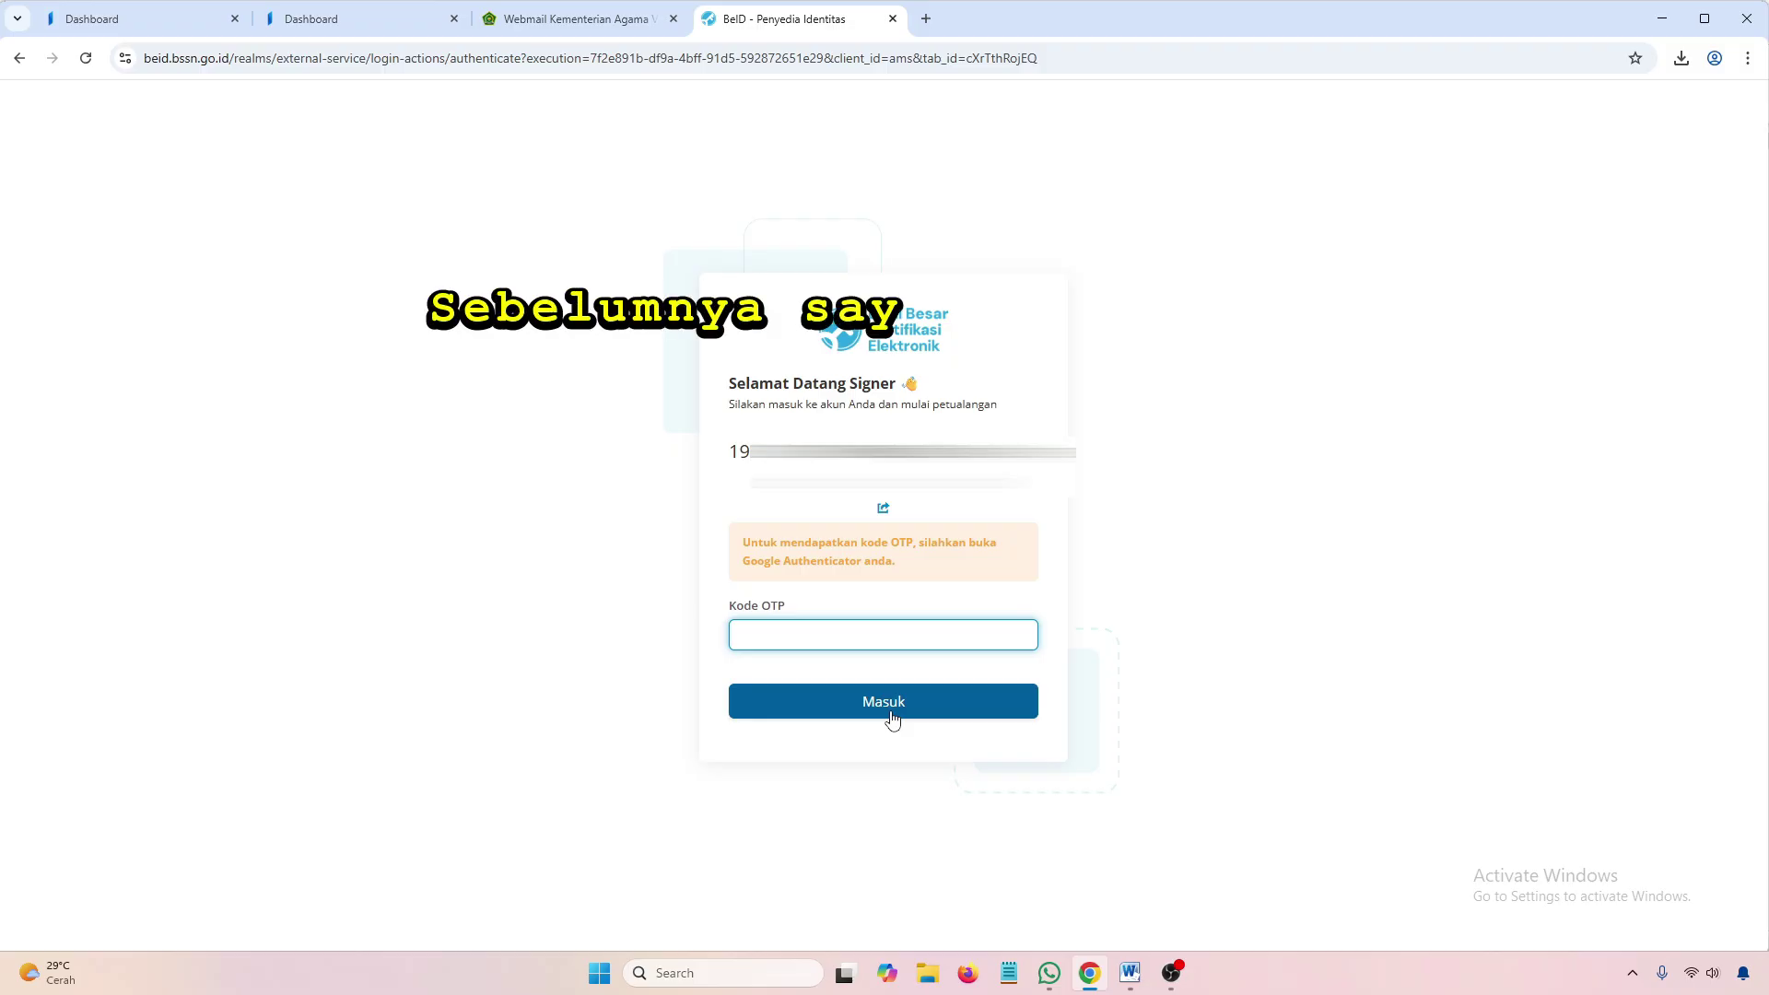
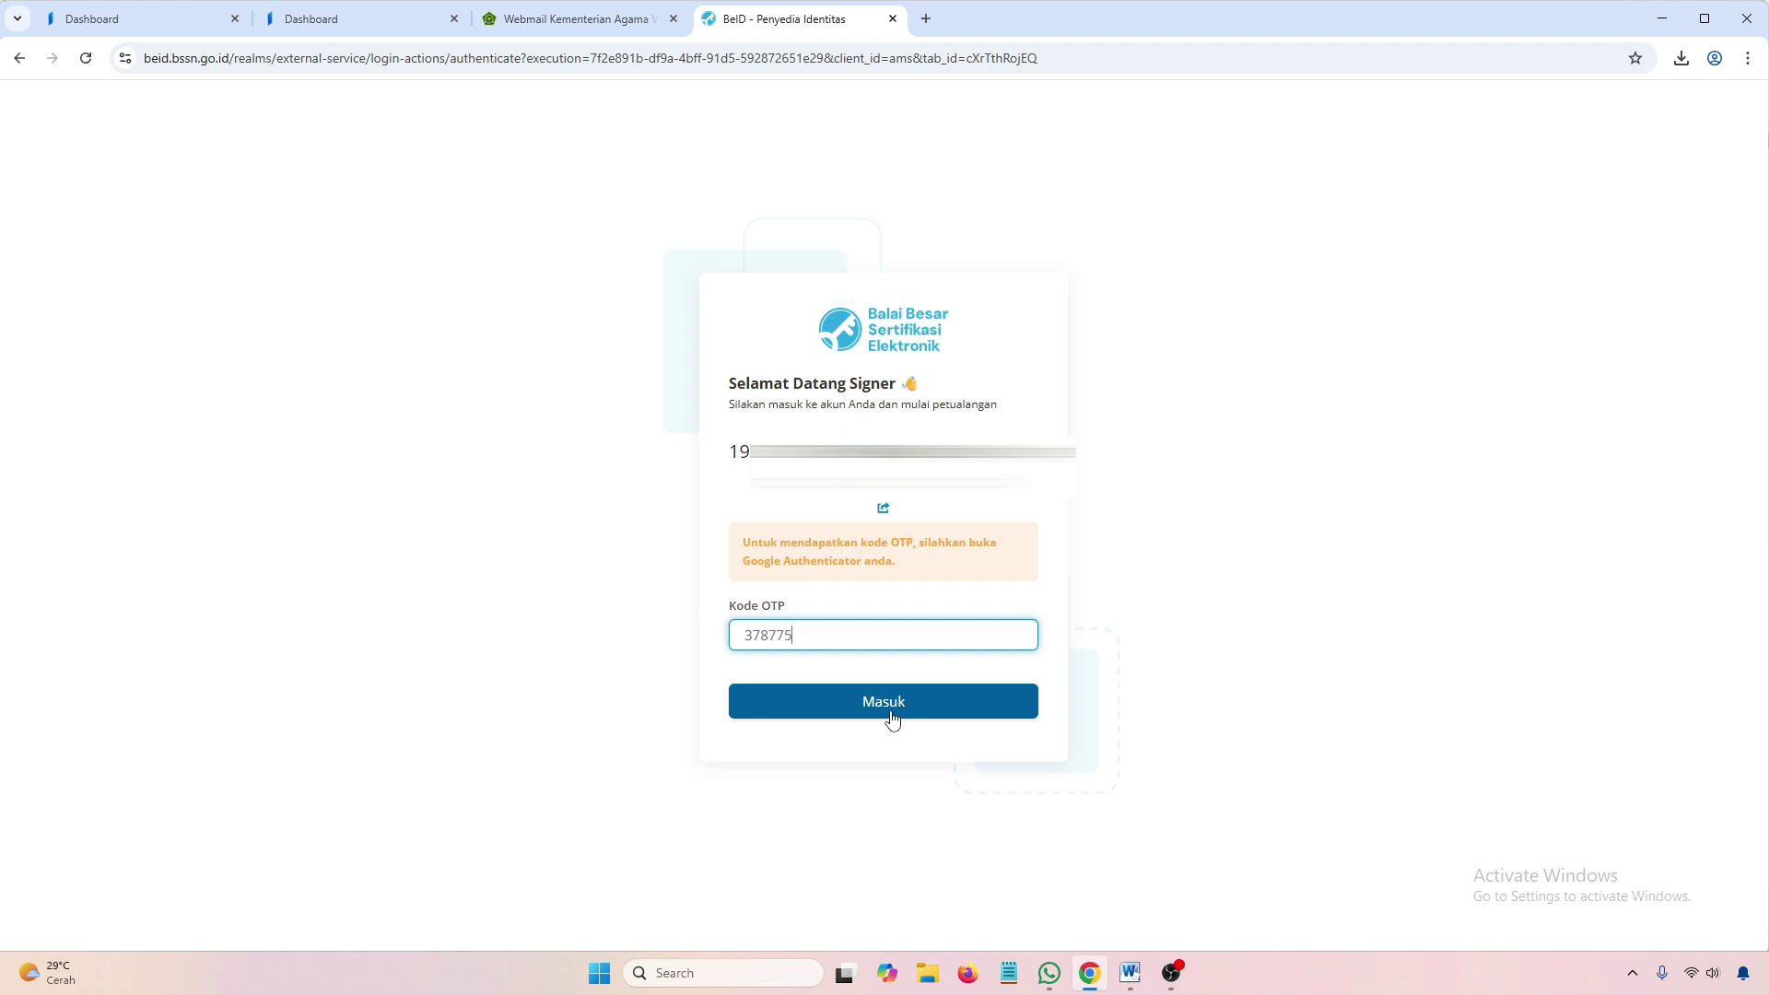
click(893, 717)
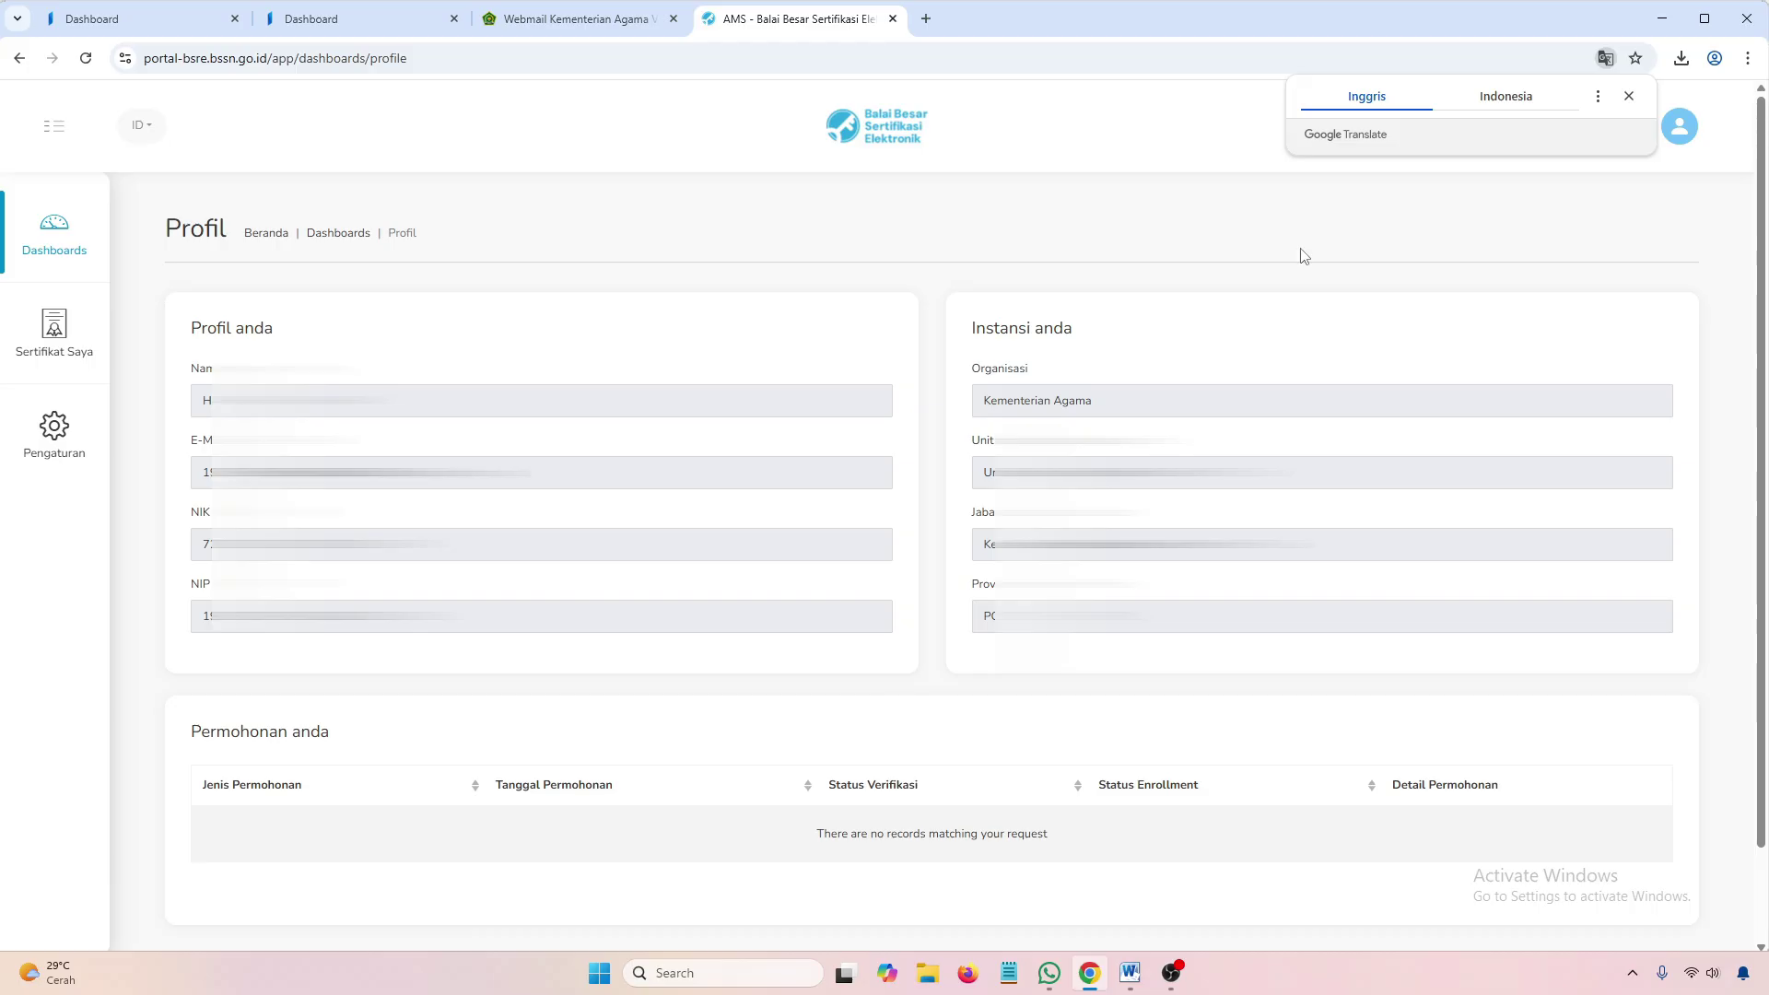
Dismiss the translation offer and open Sertifikat Saya to reach the new certificate request options.
click(1629, 96)
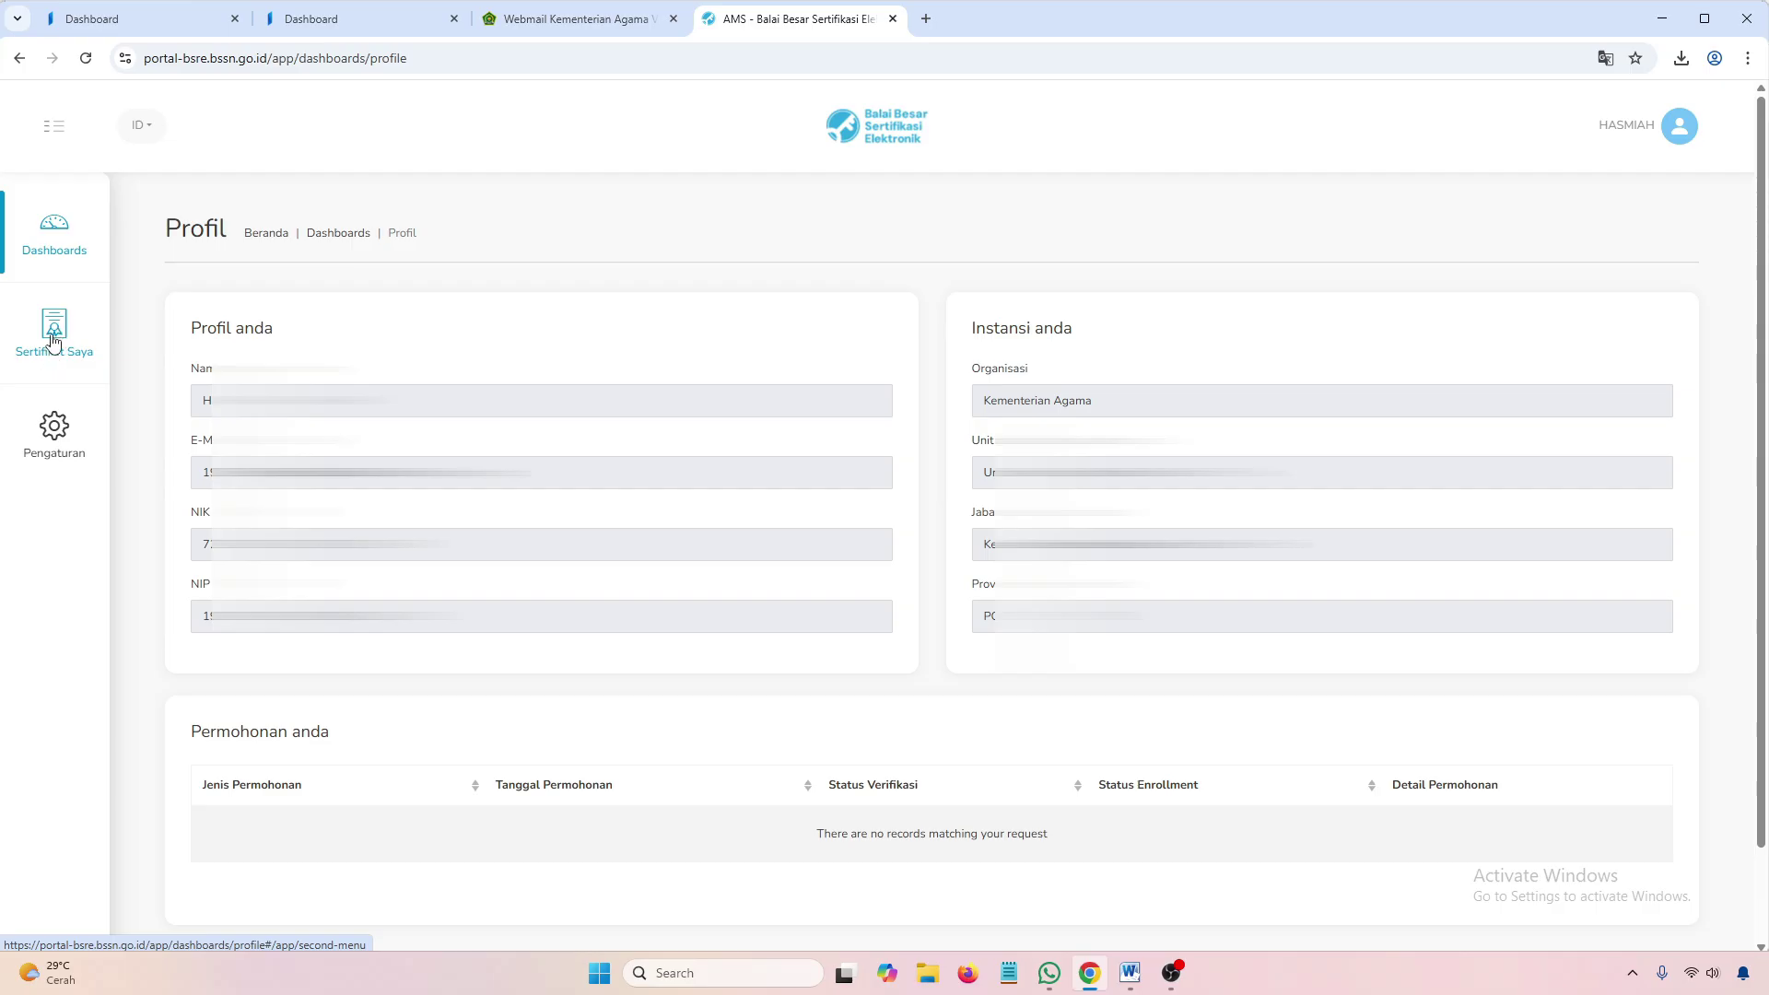
click(53, 341)
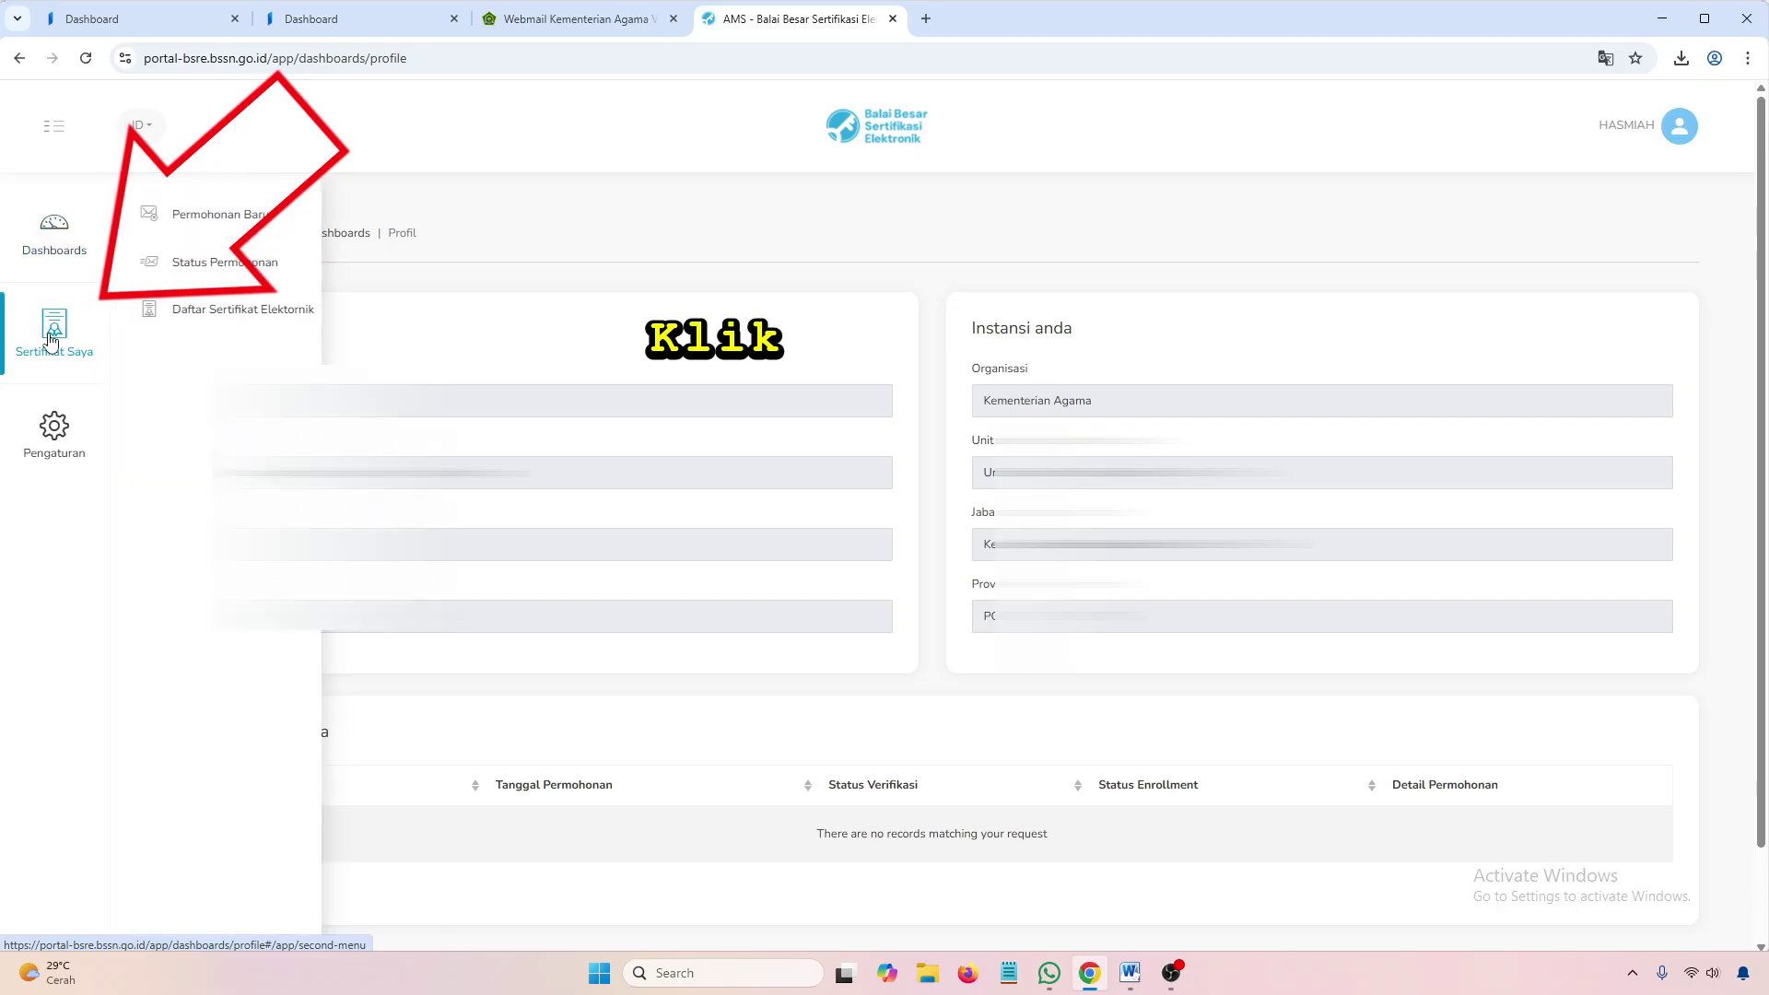
click(188, 310)
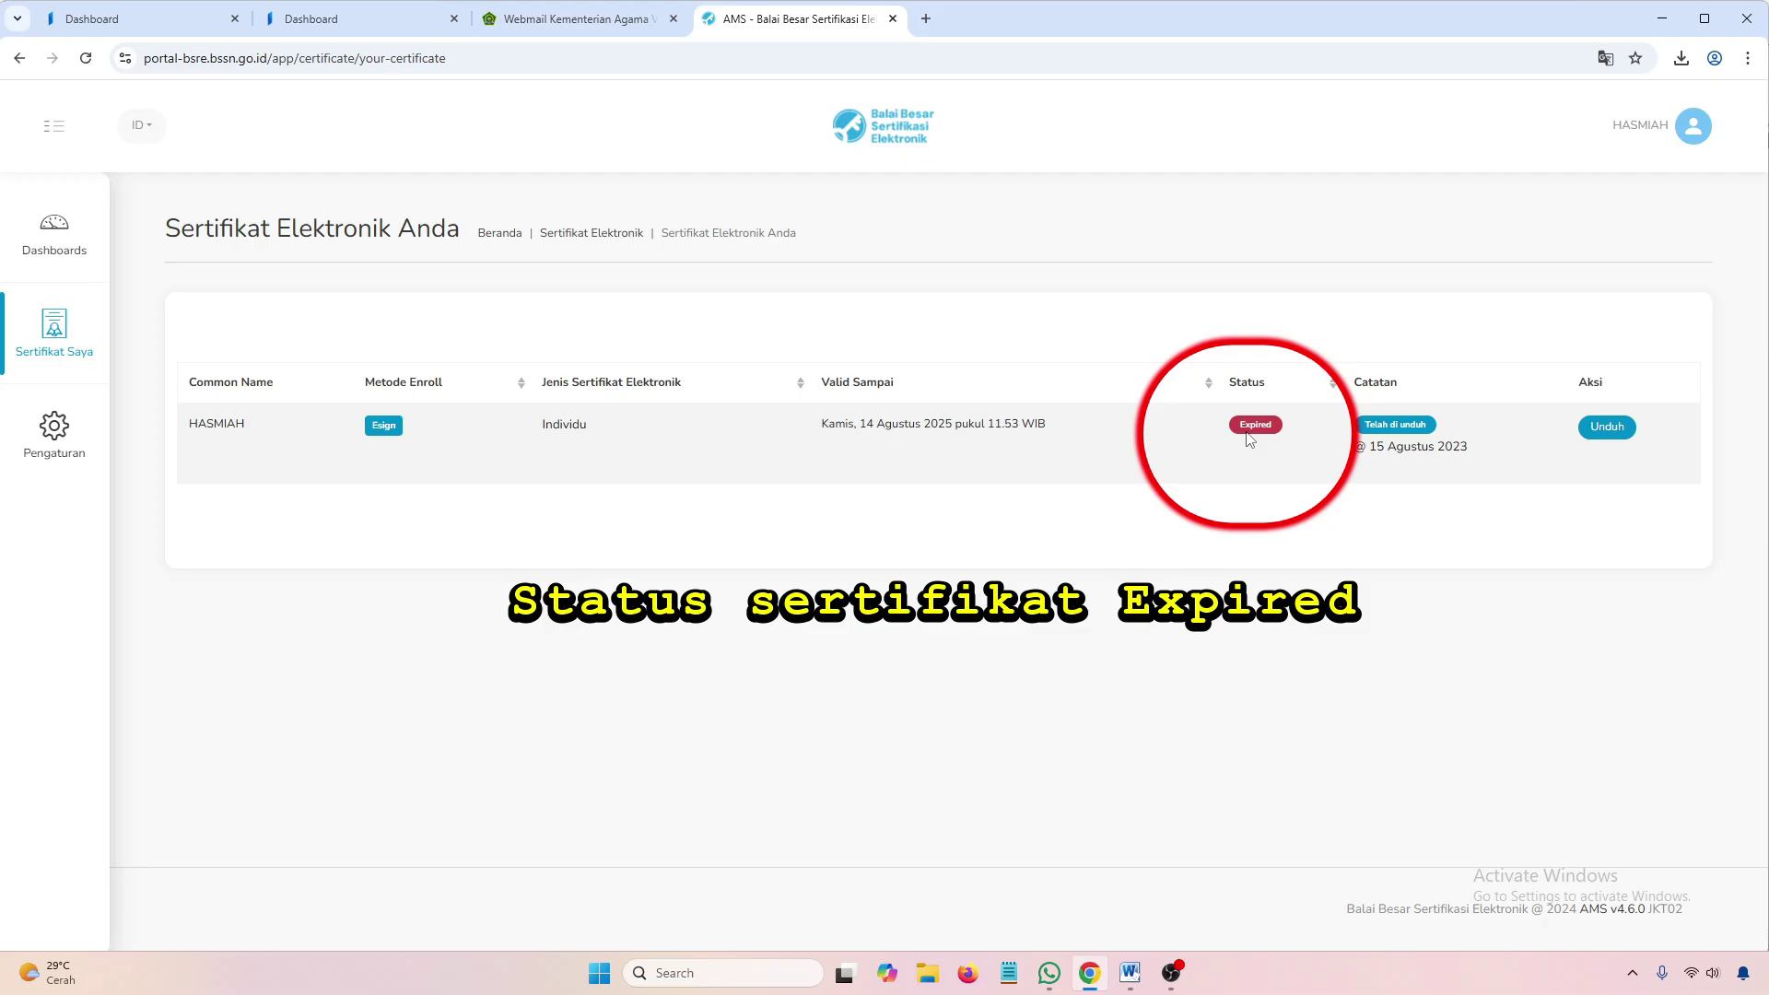
click(57, 342)
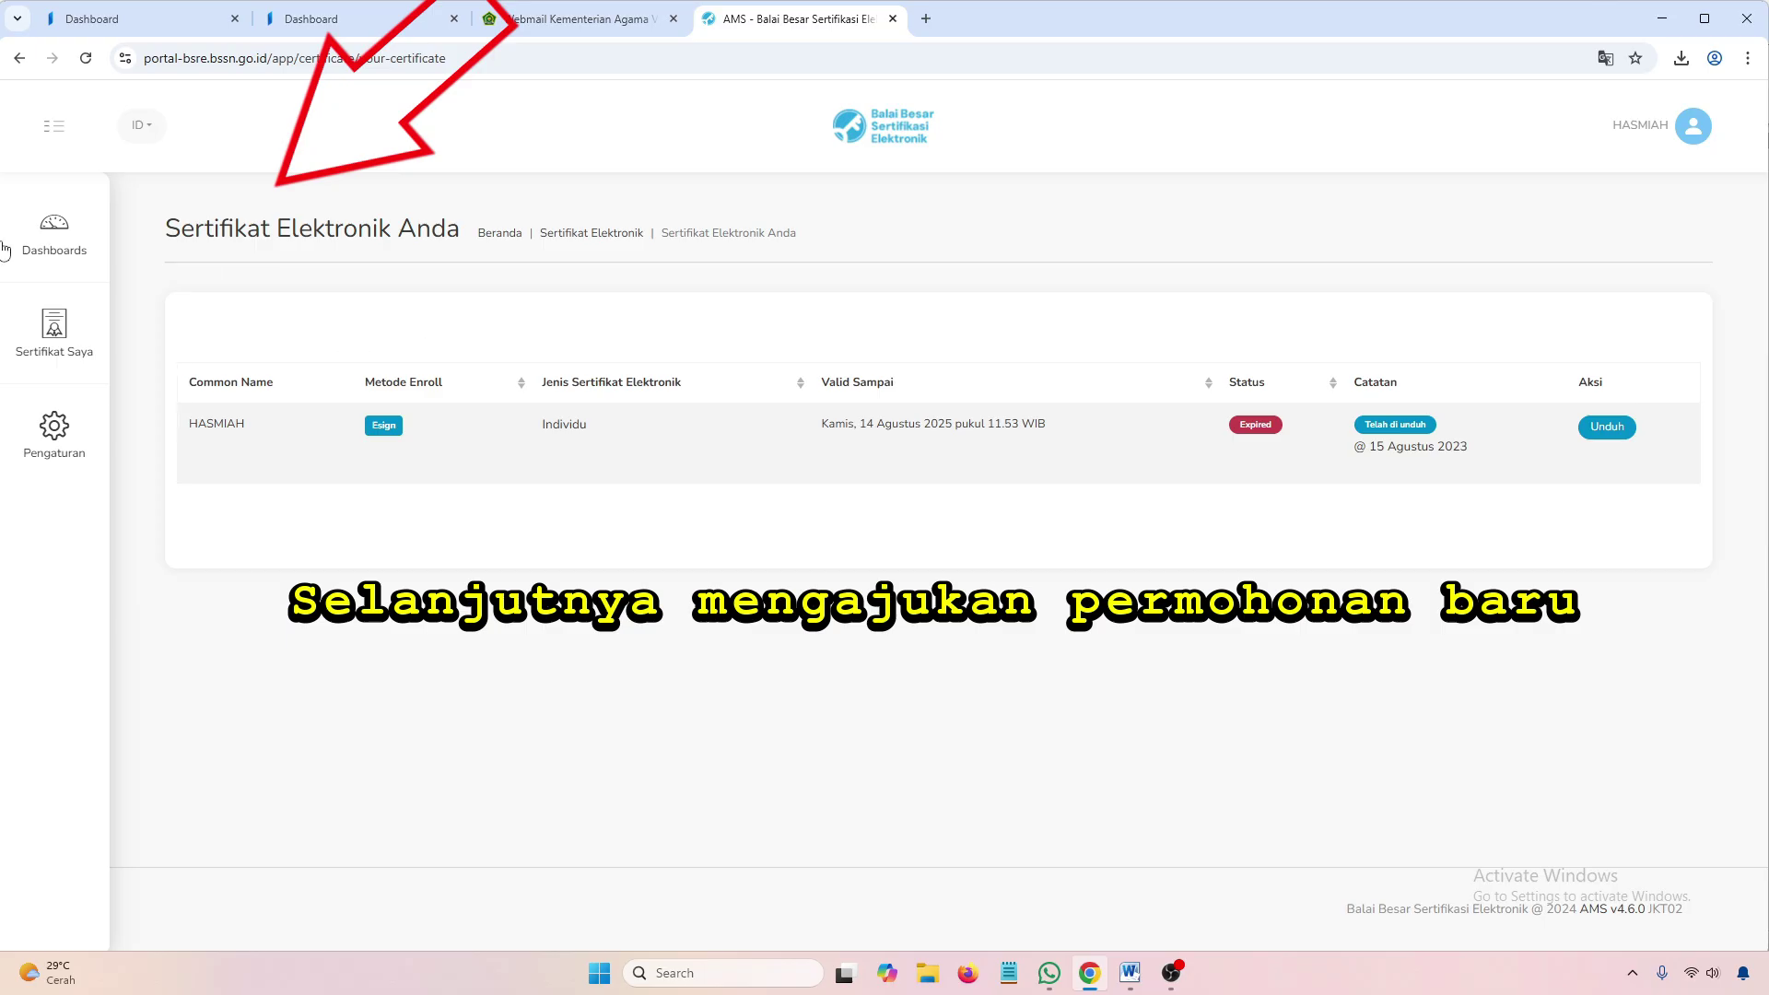
click(57, 352)
Request a new eSign certificate under Permohonan Baru and confirm it with Submit.
click(204, 218)
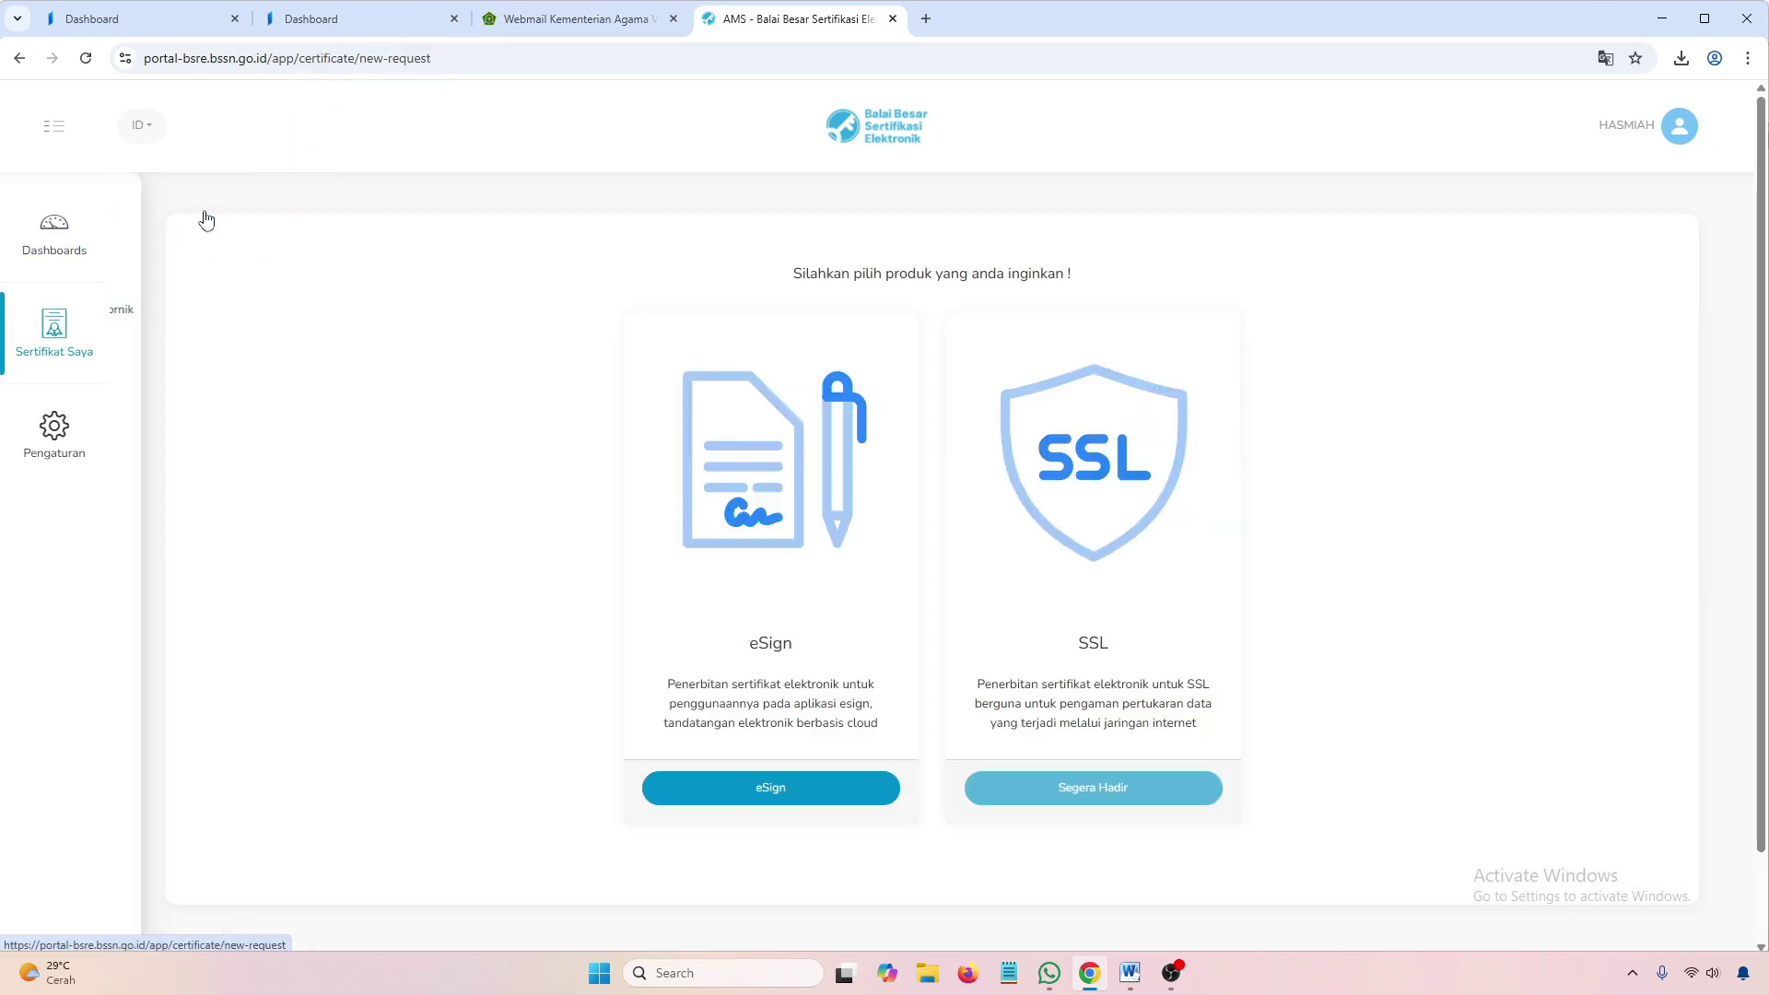
click(790, 807)
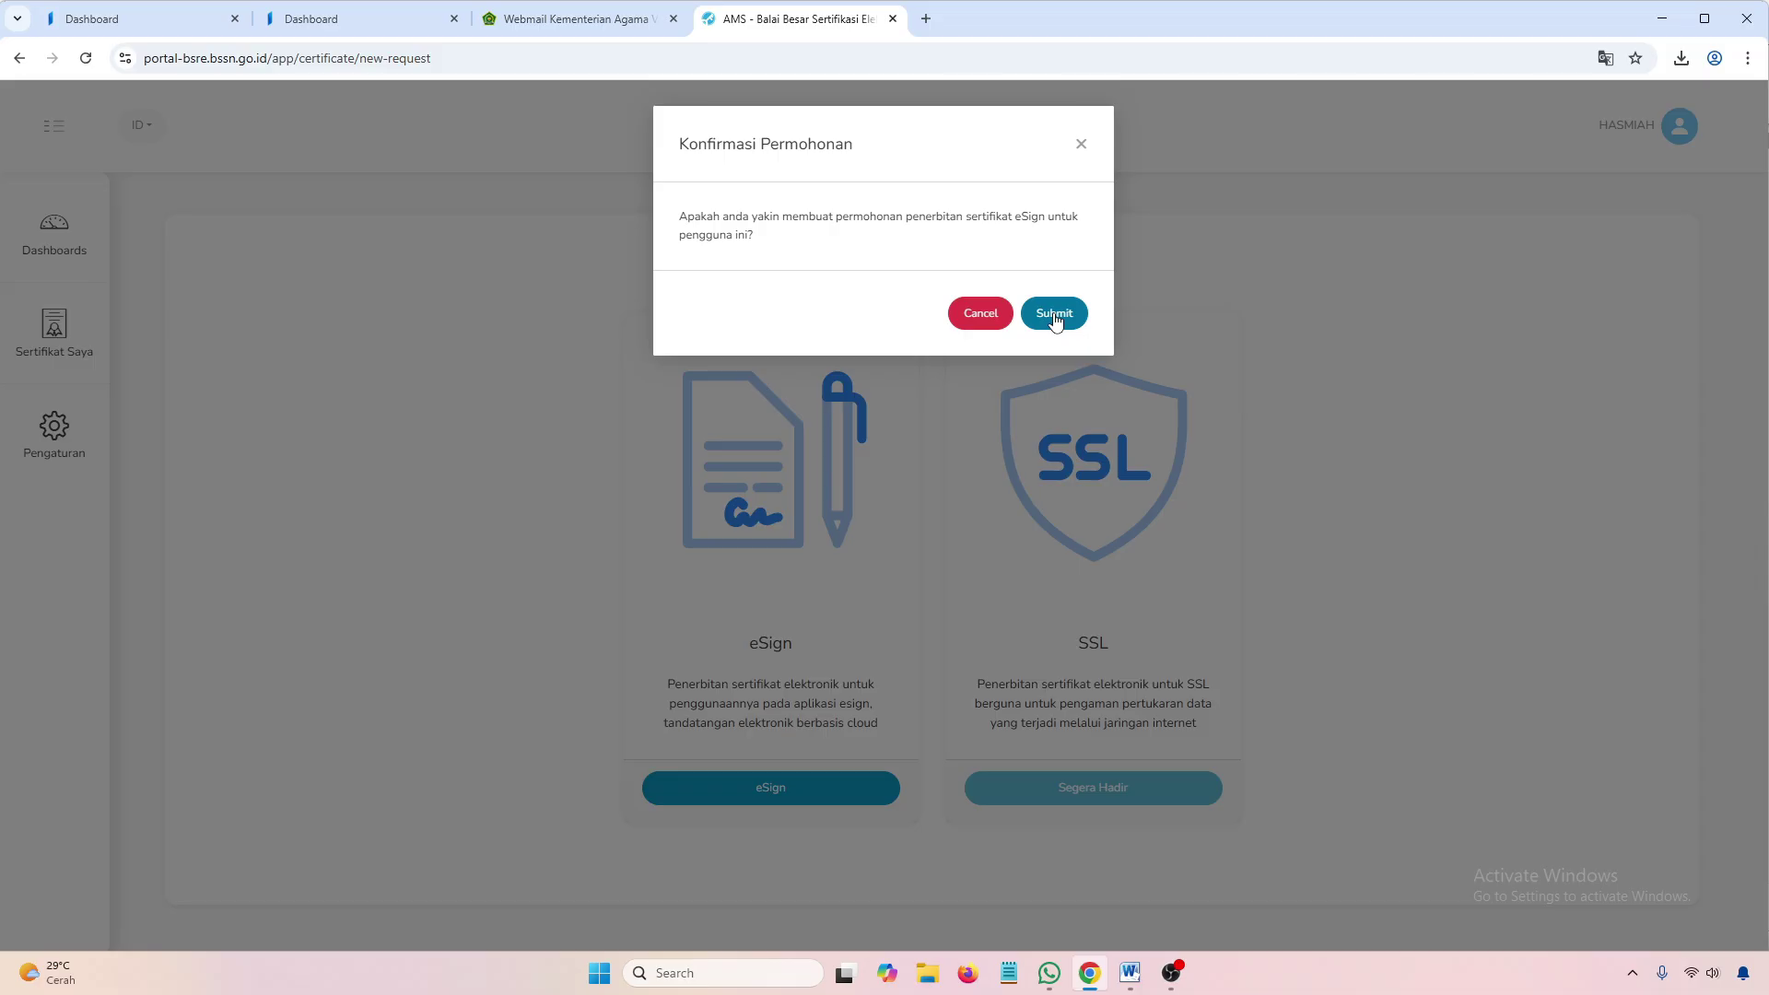
click(1055, 315)
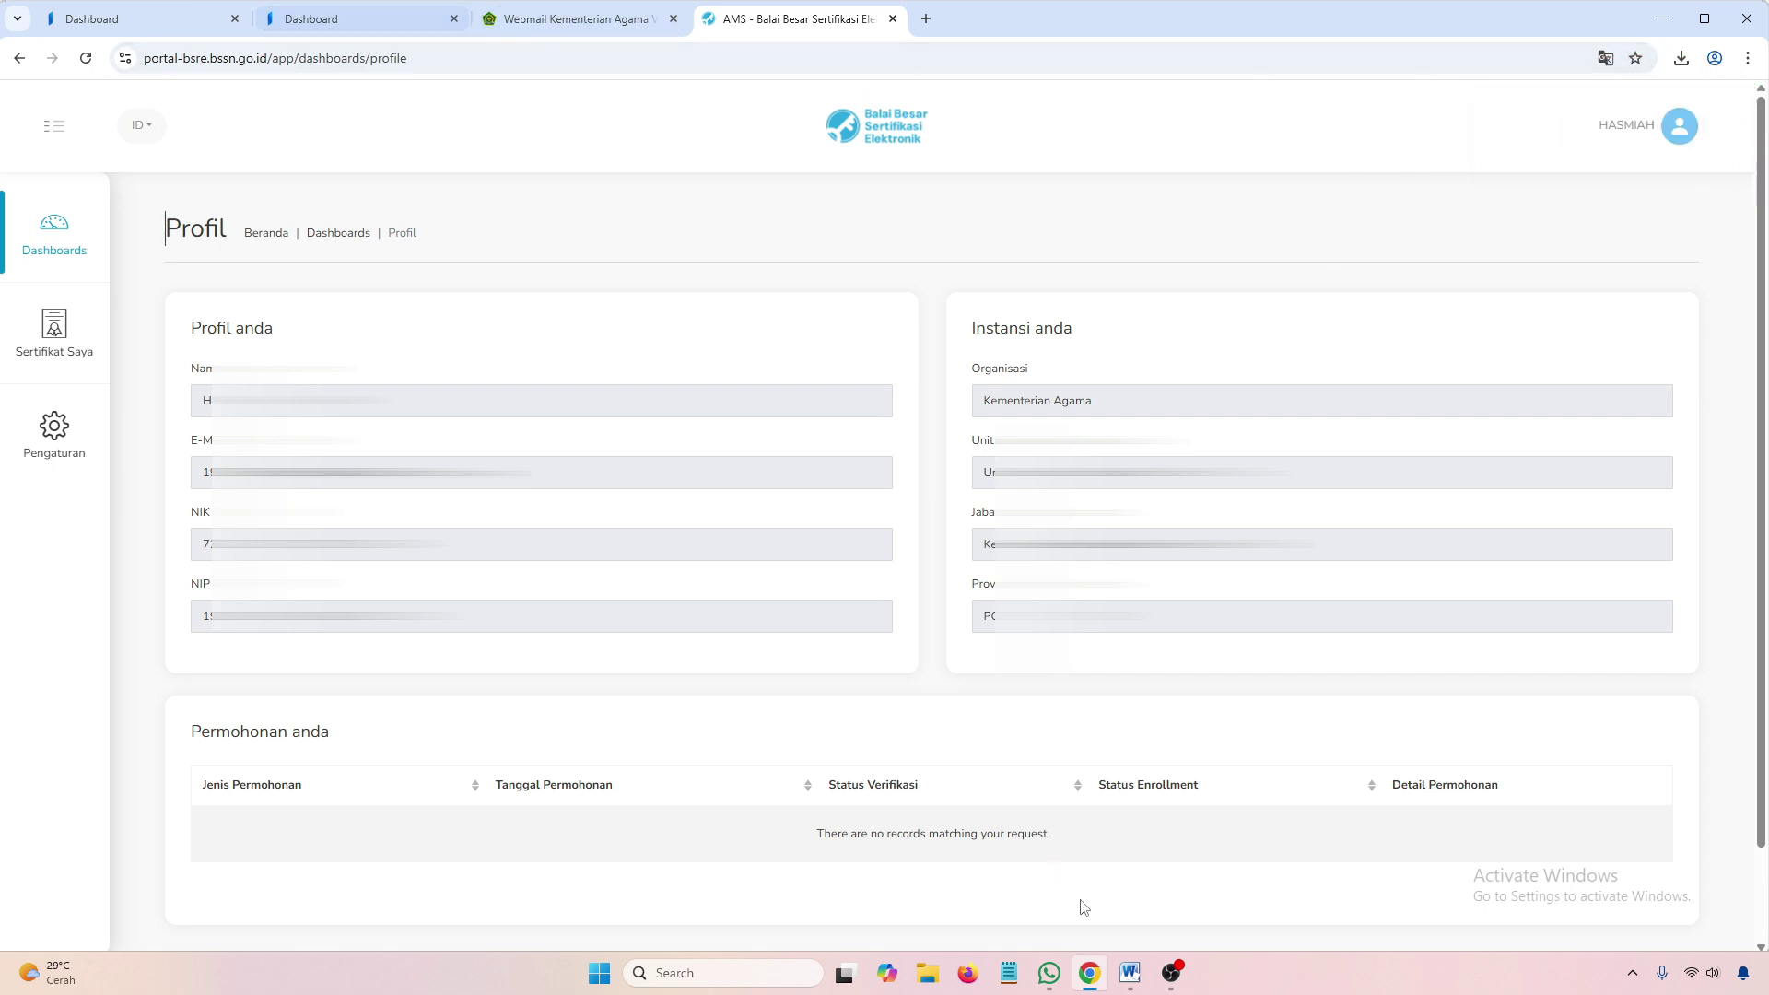
Insert a new line after the example email address in the Word guide for the follow-up note.
click(1127, 974)
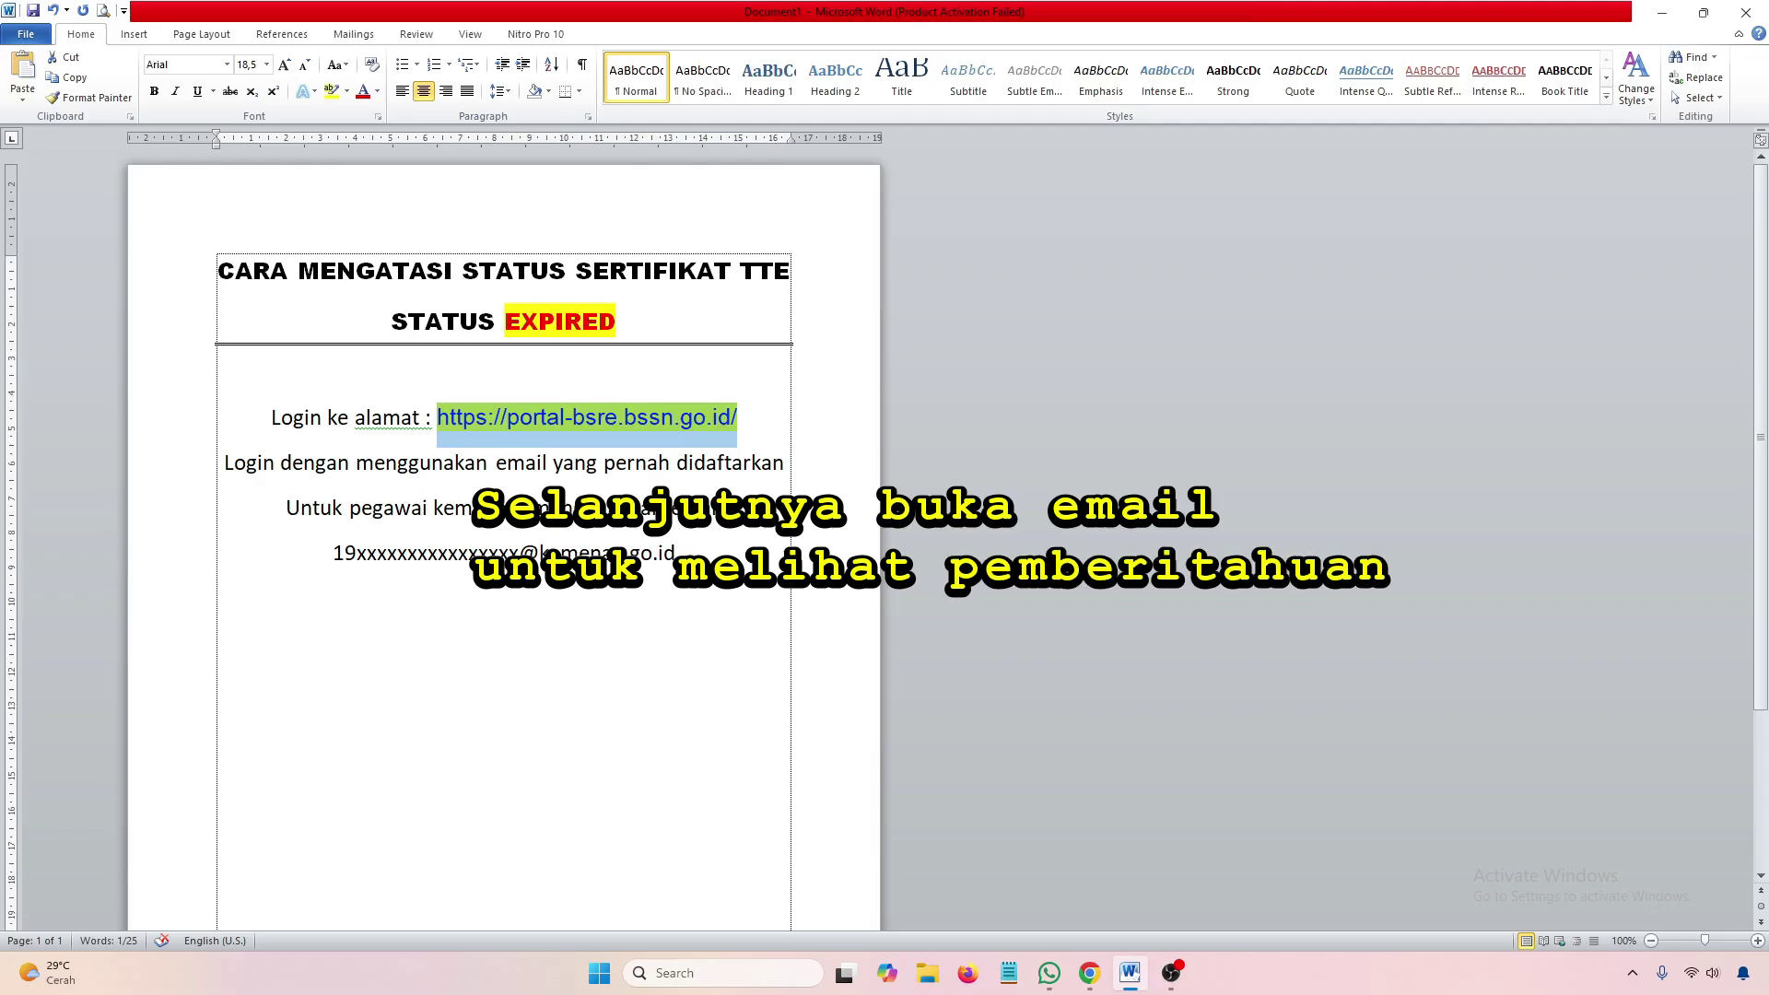
key(Return)
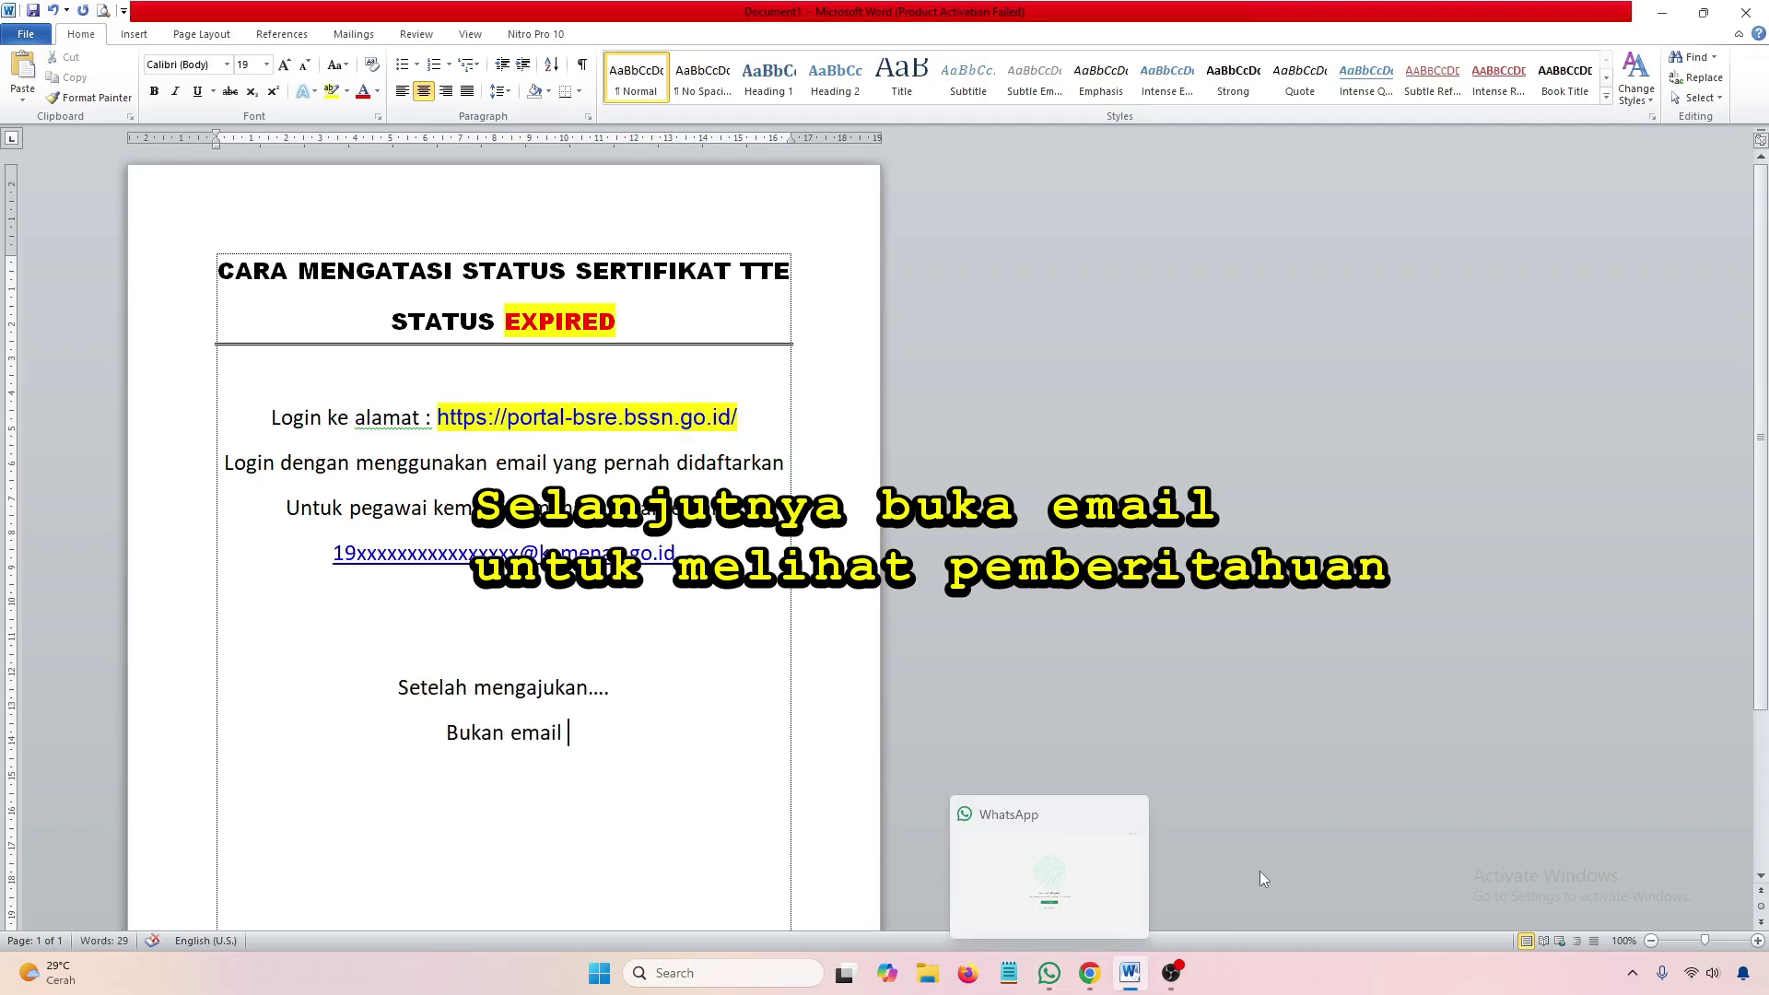
key(Up)
key(End)
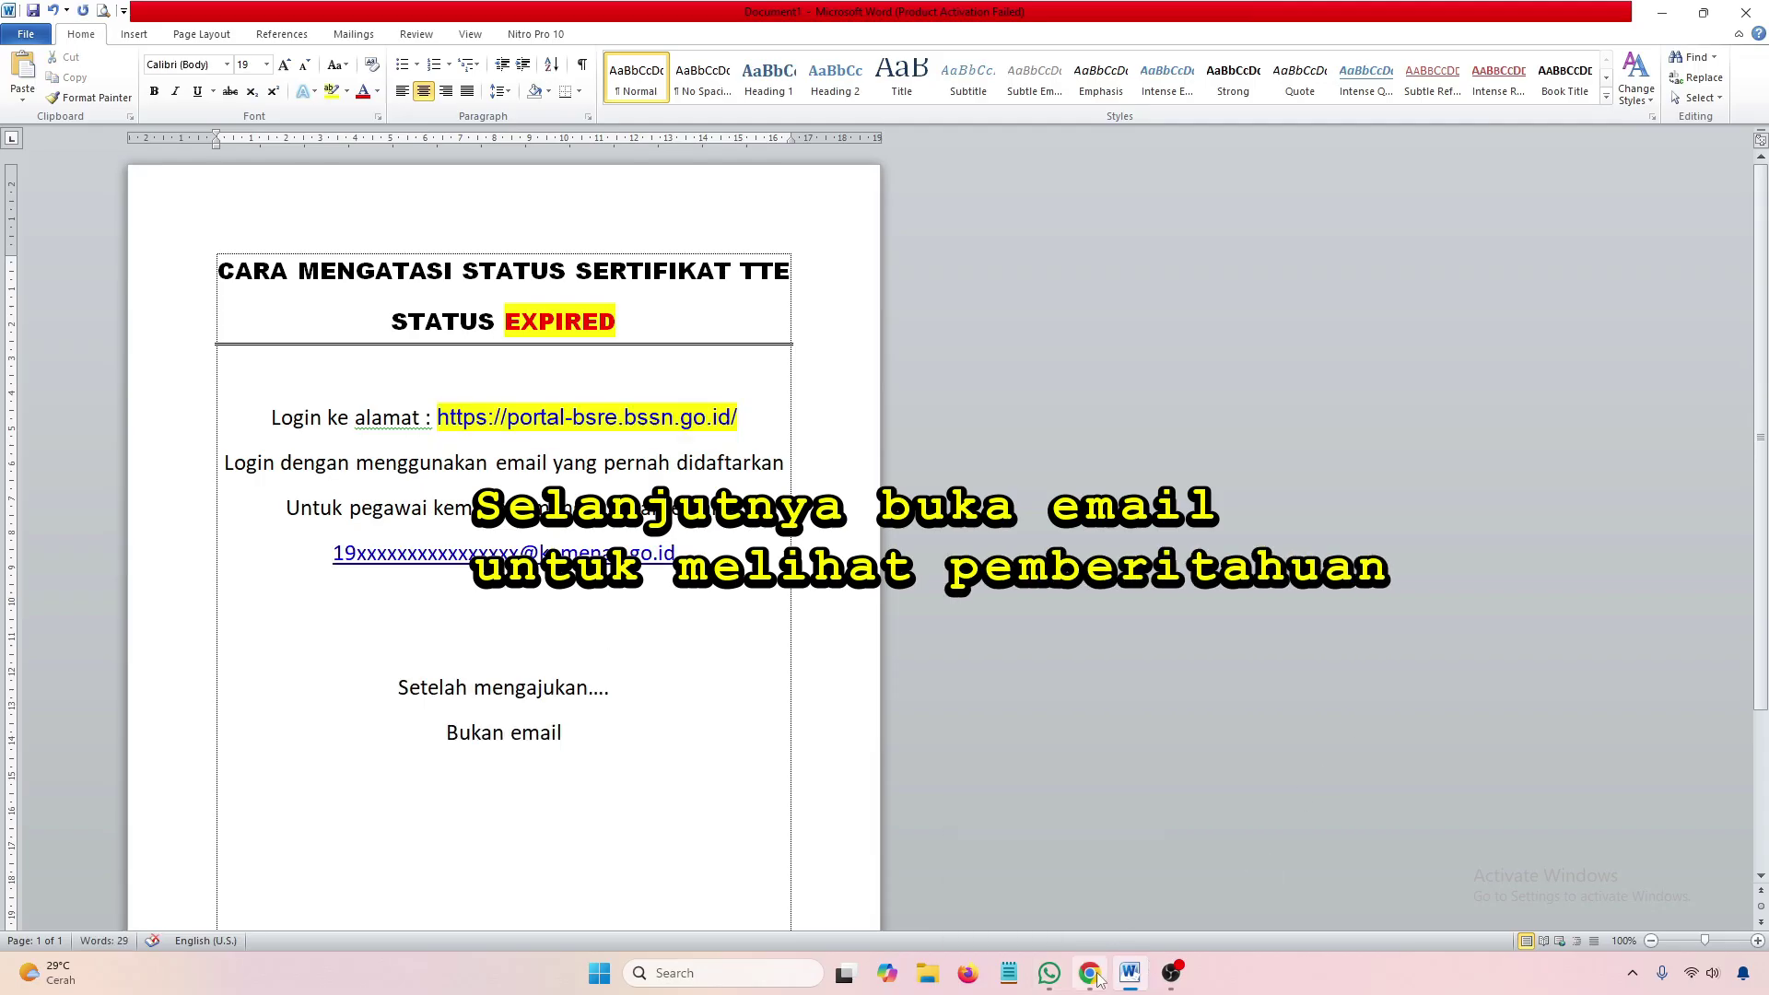
click(1089, 973)
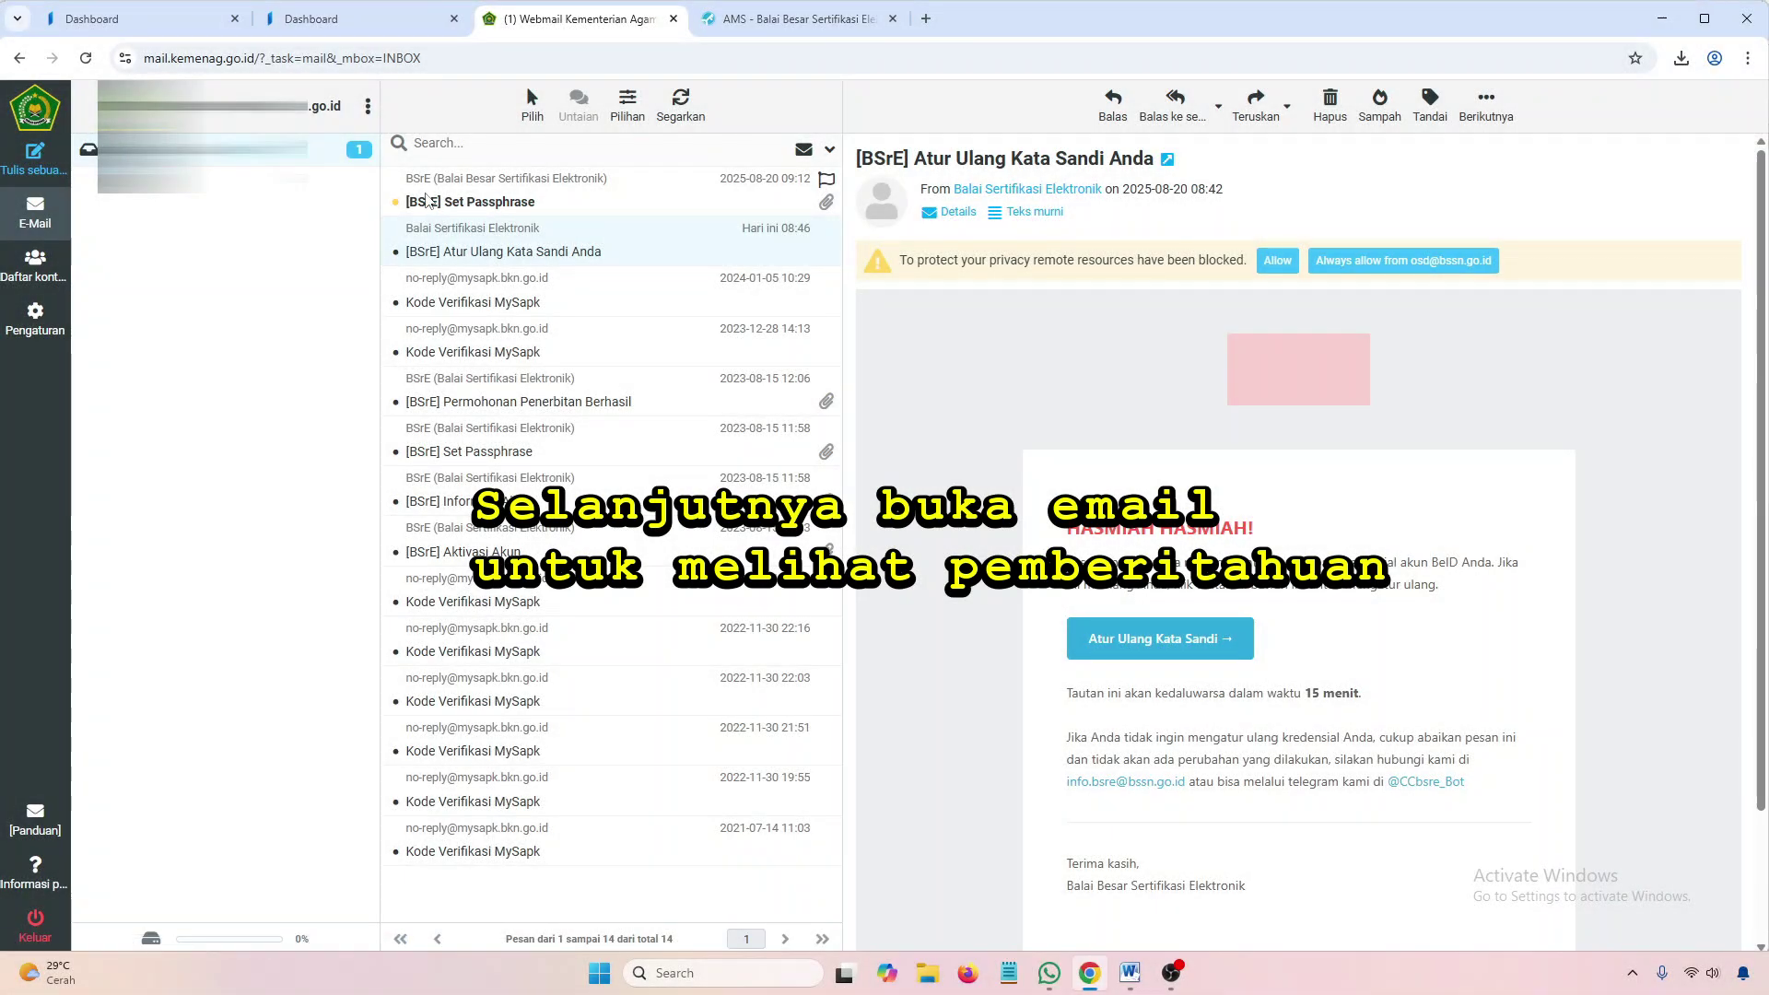
Open the [BSrE] Set Passphrase email and follow its Buat Passphrase link.
click(429, 201)
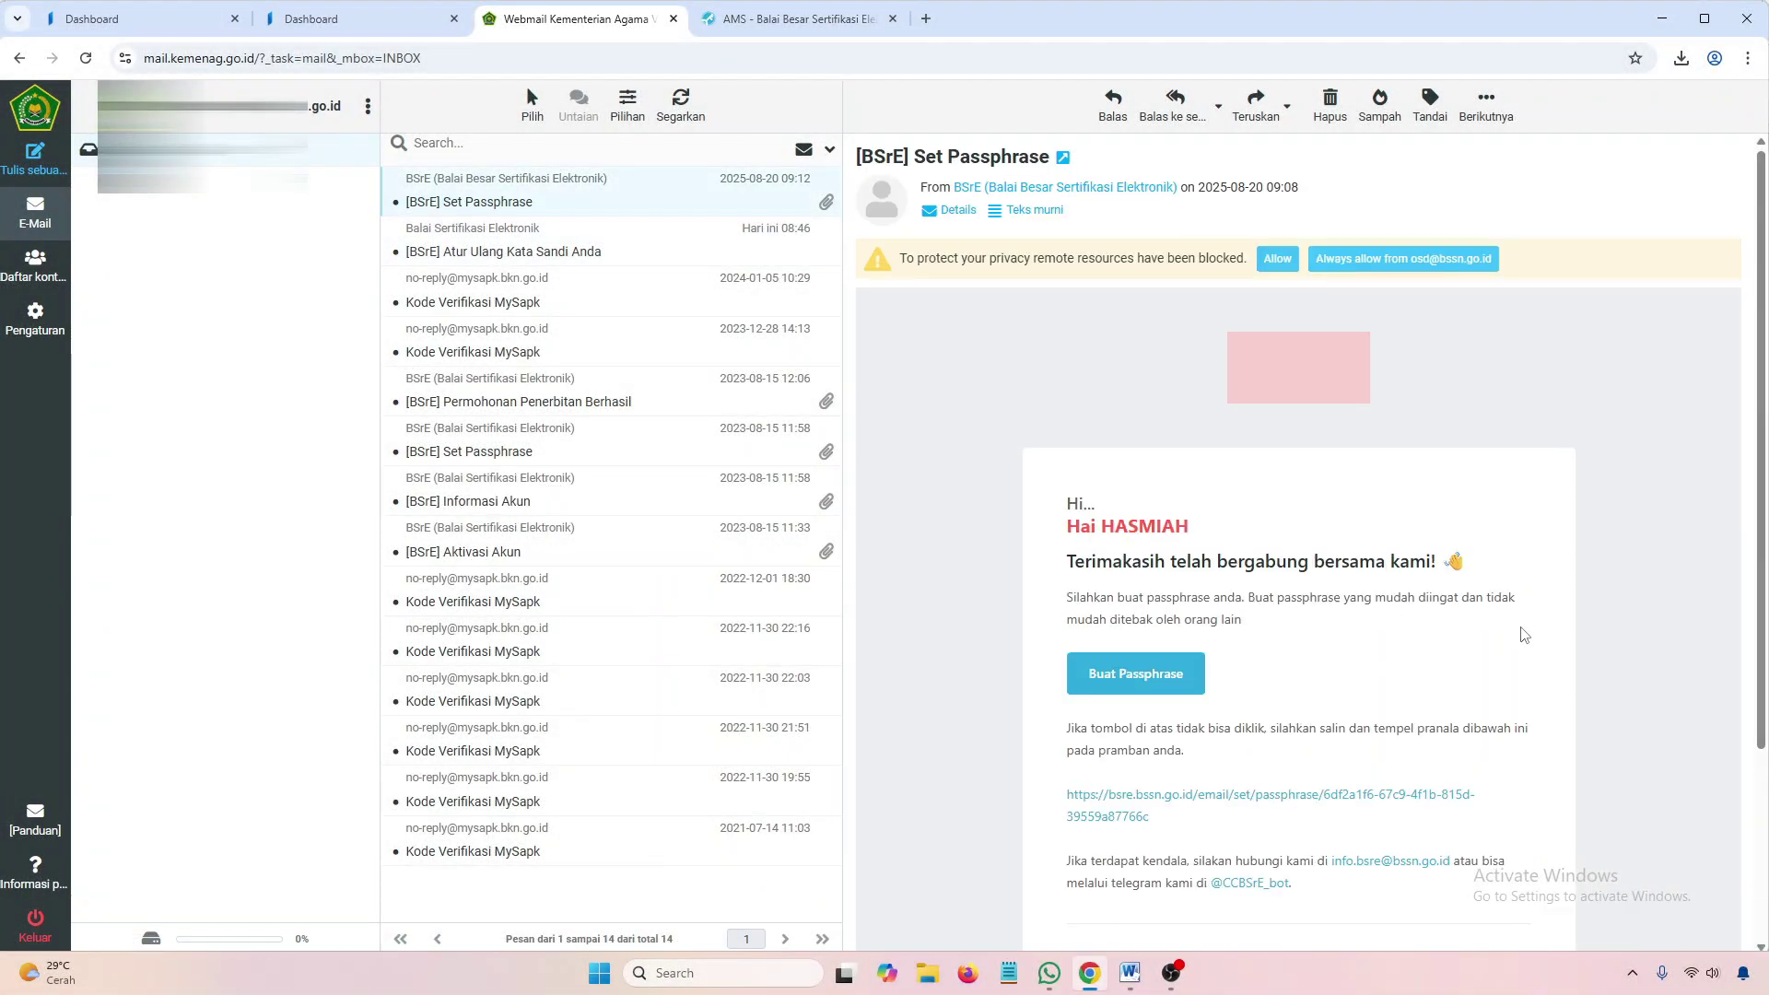
scroll(1298, 572, down, 2)
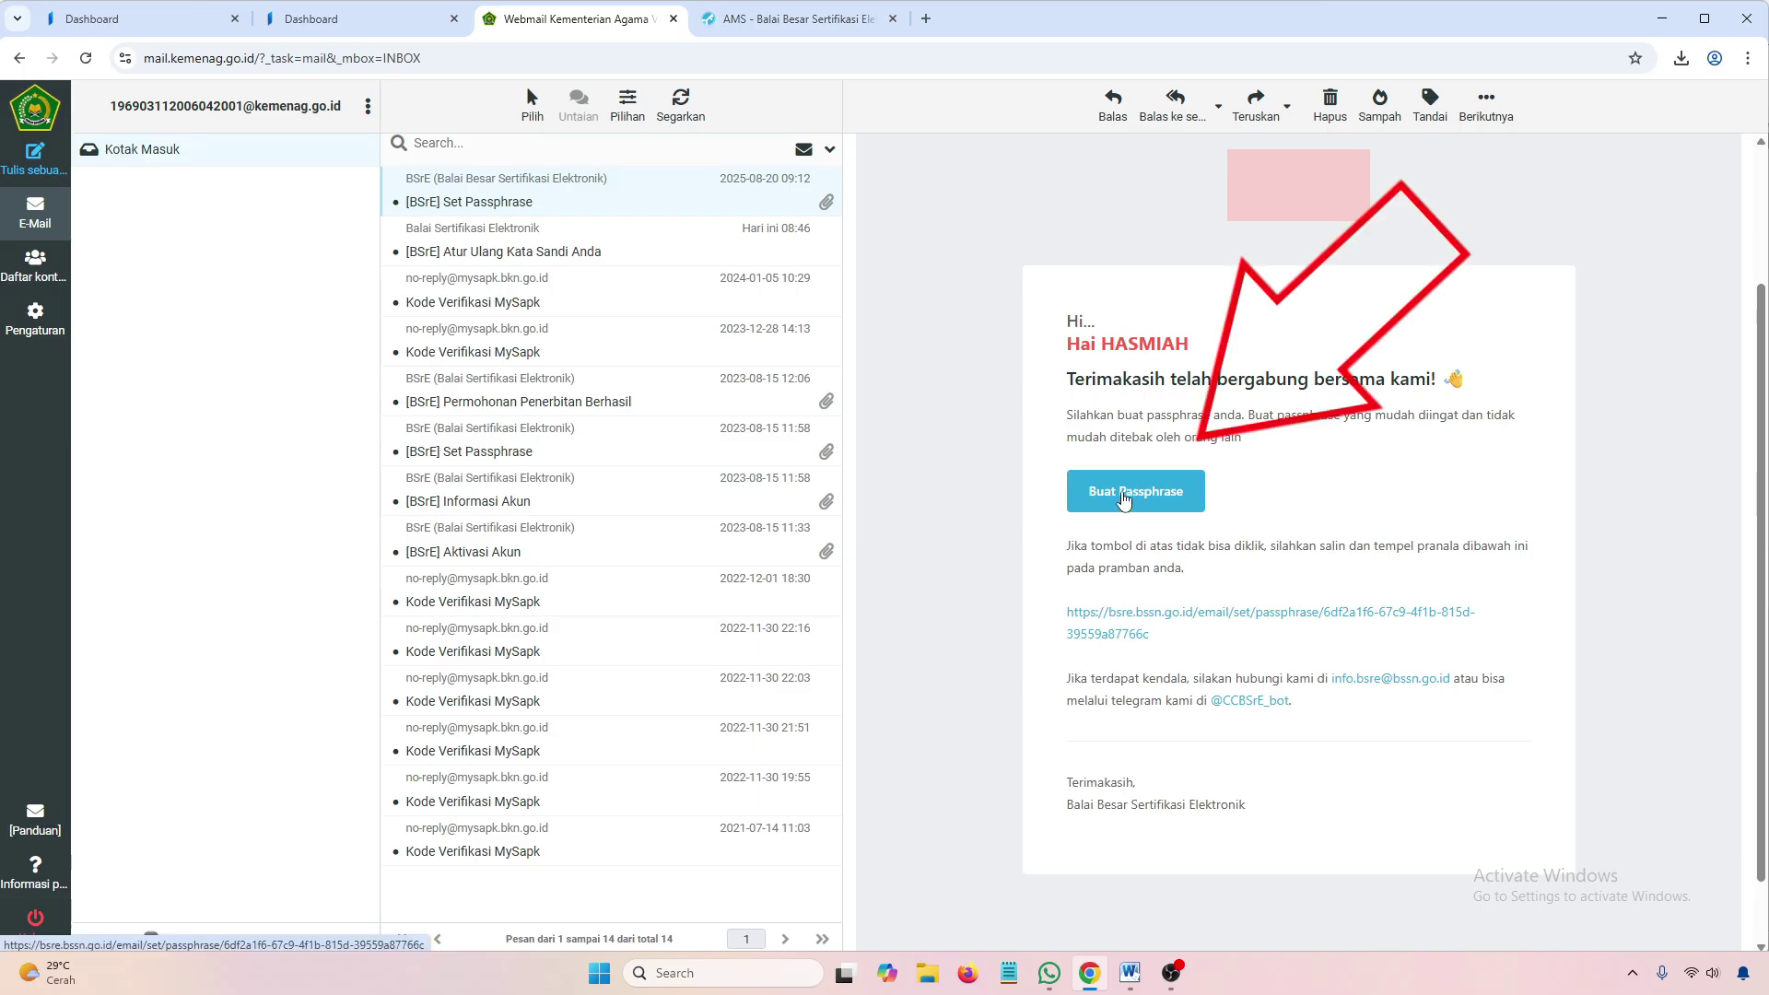
click(1123, 499)
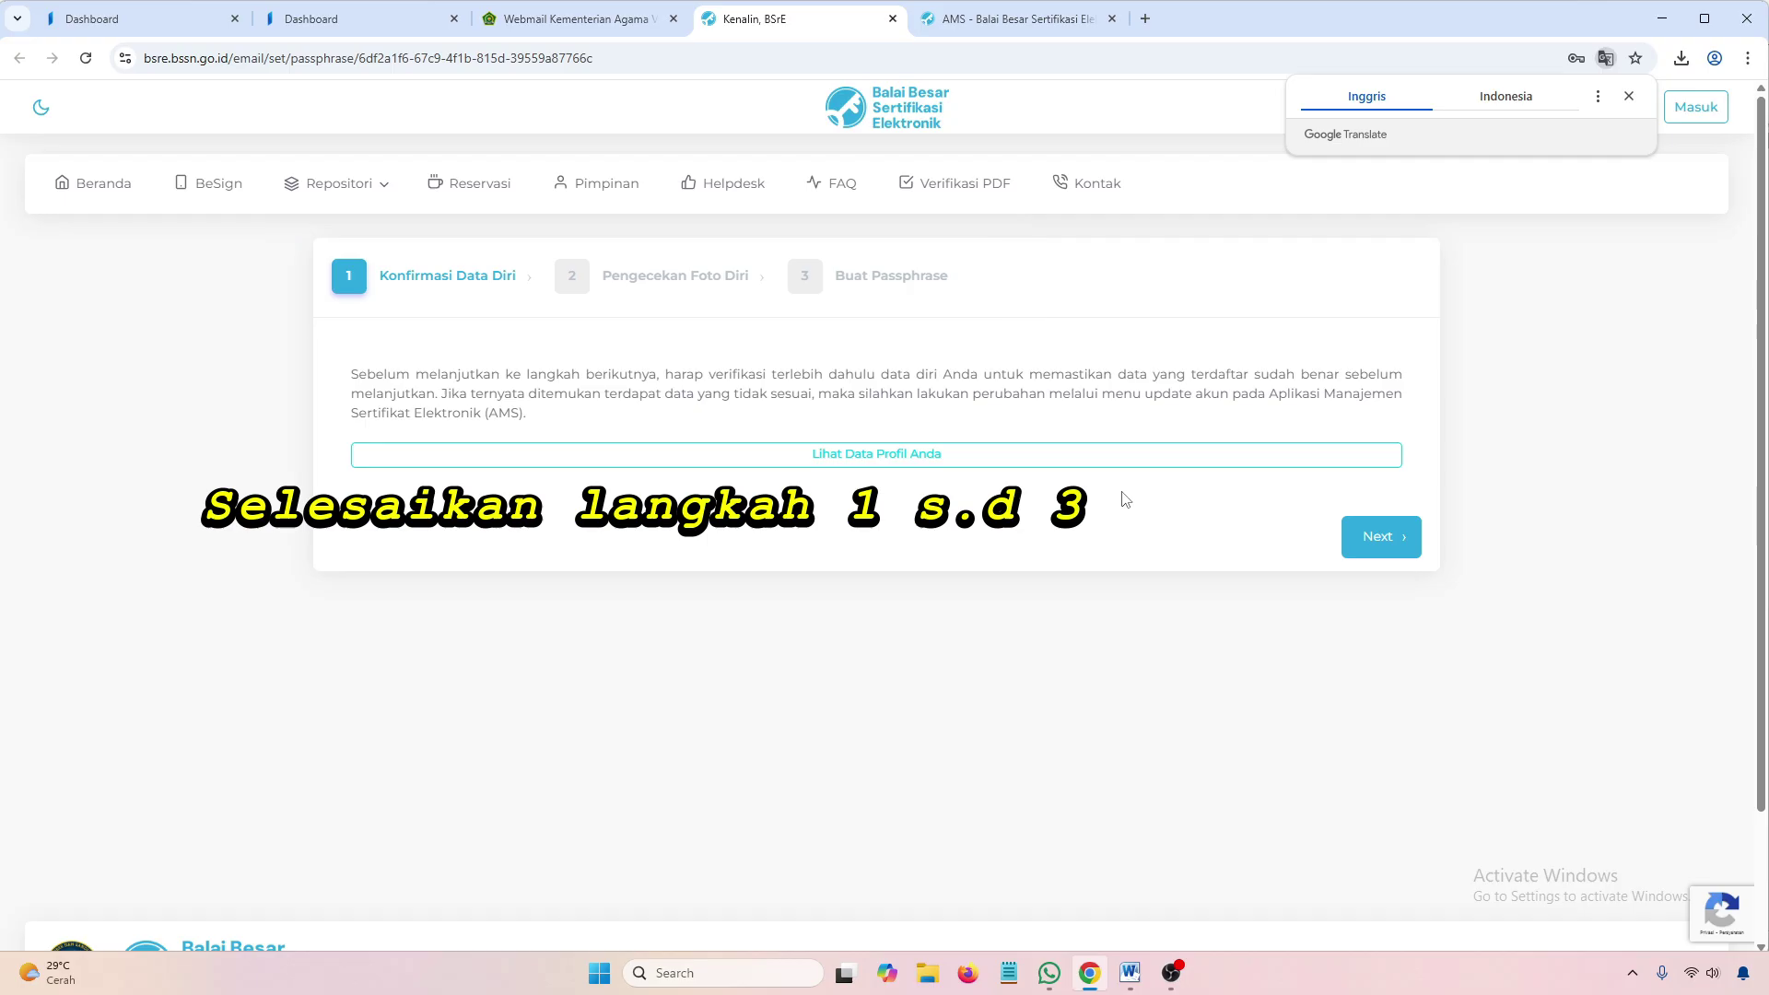
Check the registered profile data via Lihat Data Profil Anda, confirm with OK, and go Next.
click(848, 458)
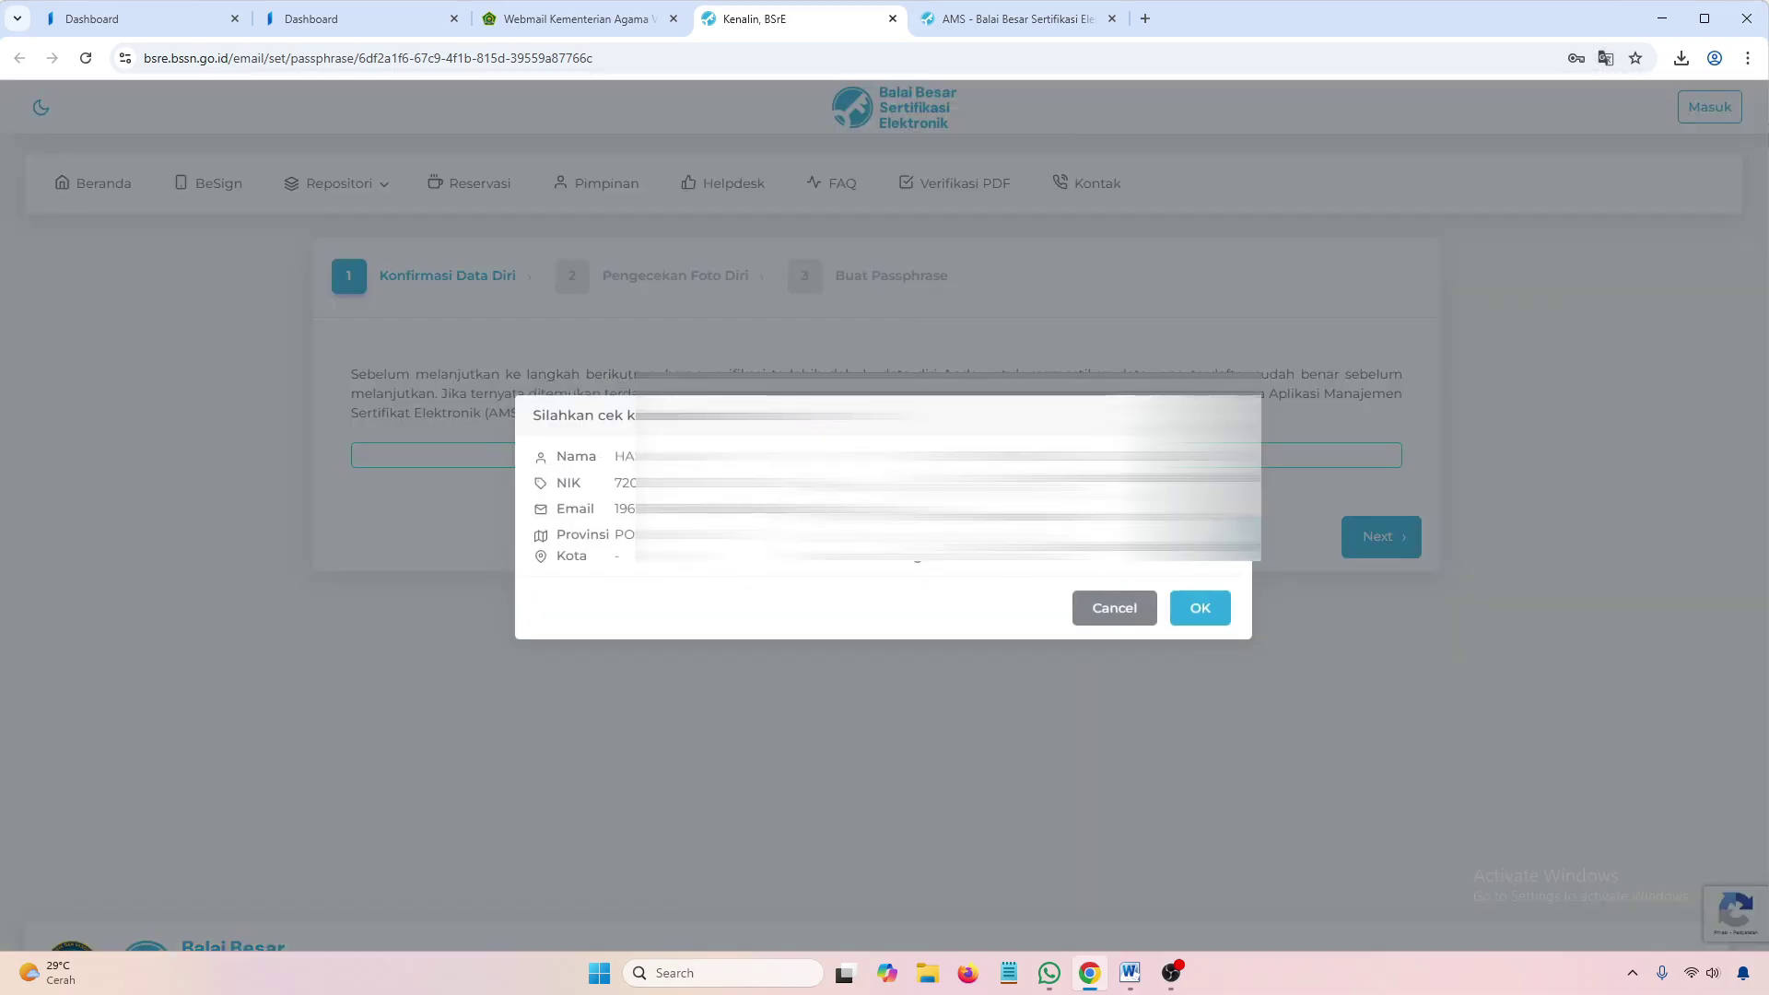
click(1202, 608)
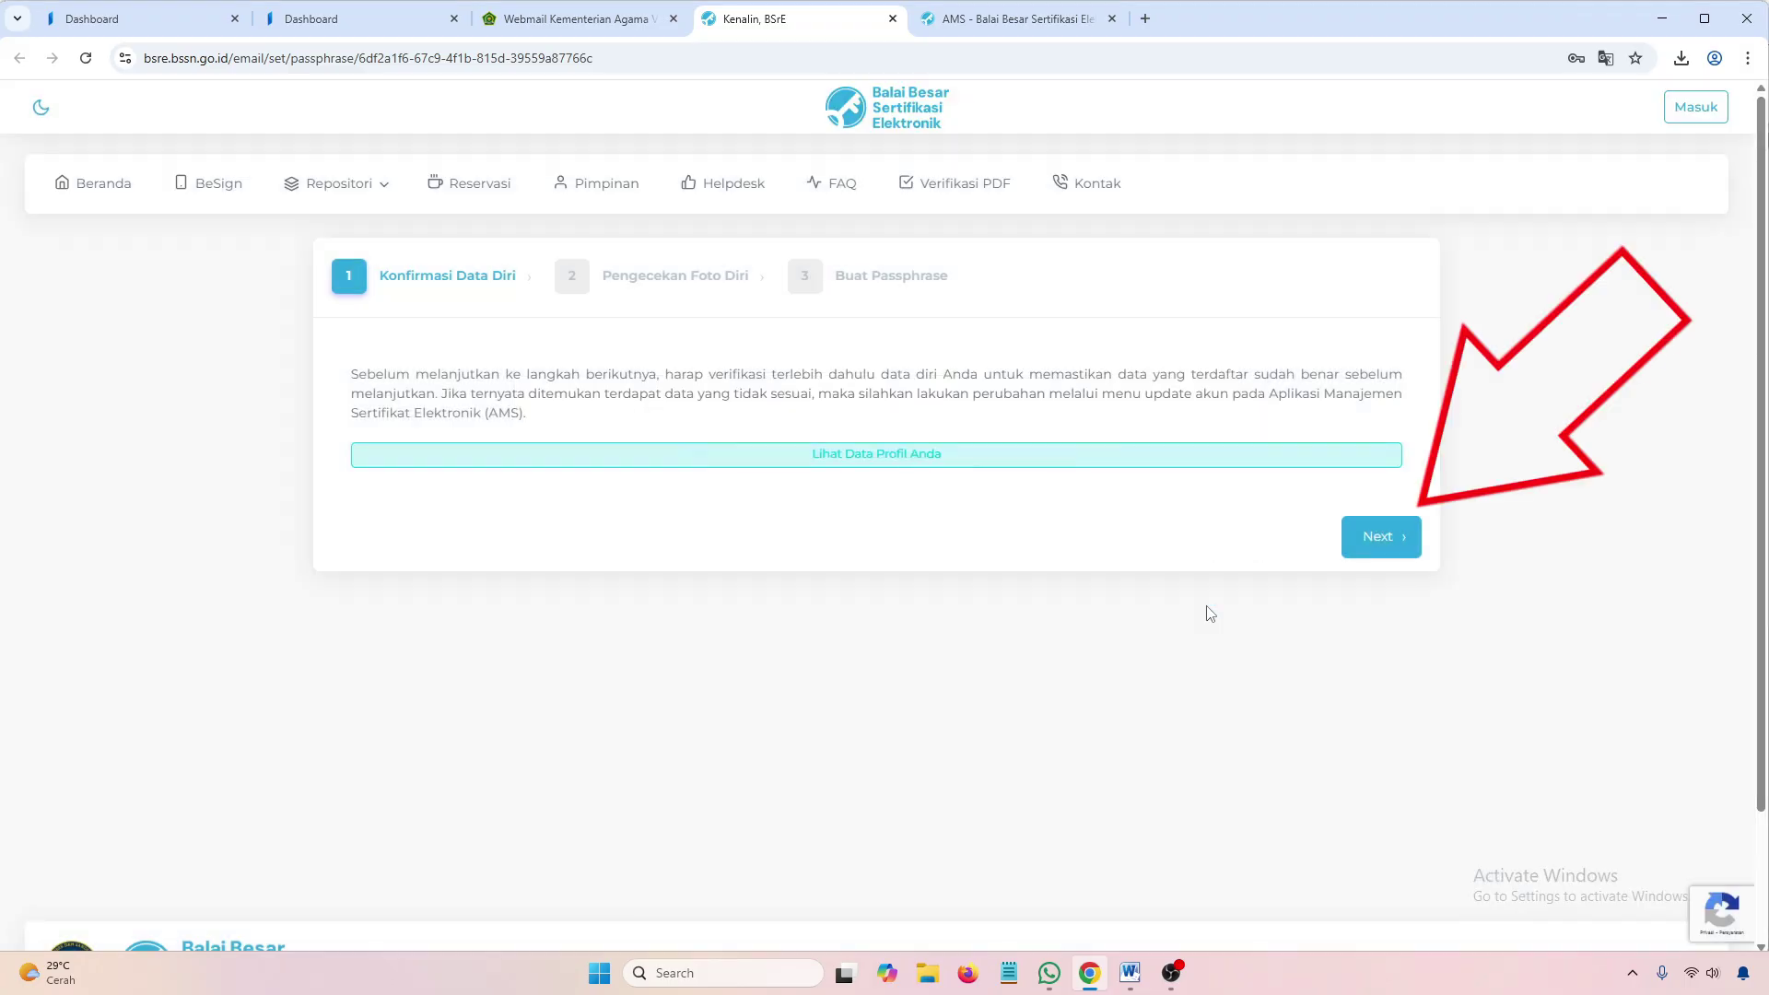
click(1392, 539)
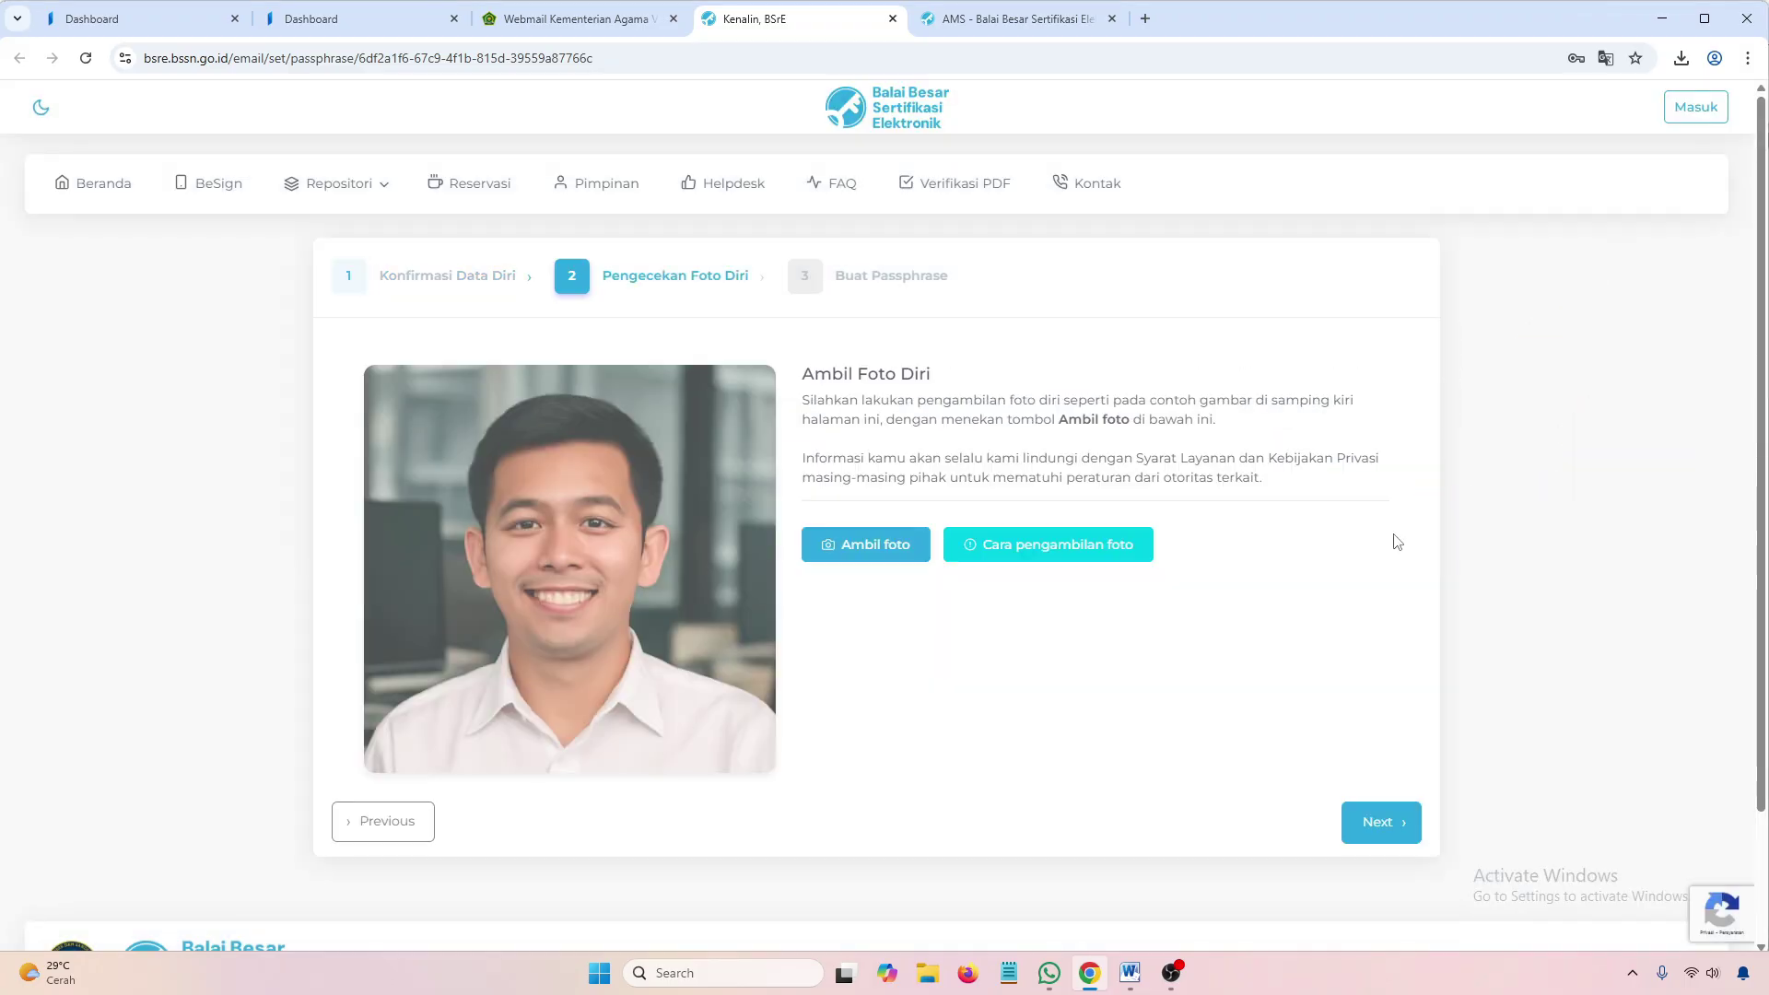
Capture a selfie with the webcam, save it, and advance to the Buat Passphrase step.
click(851, 551)
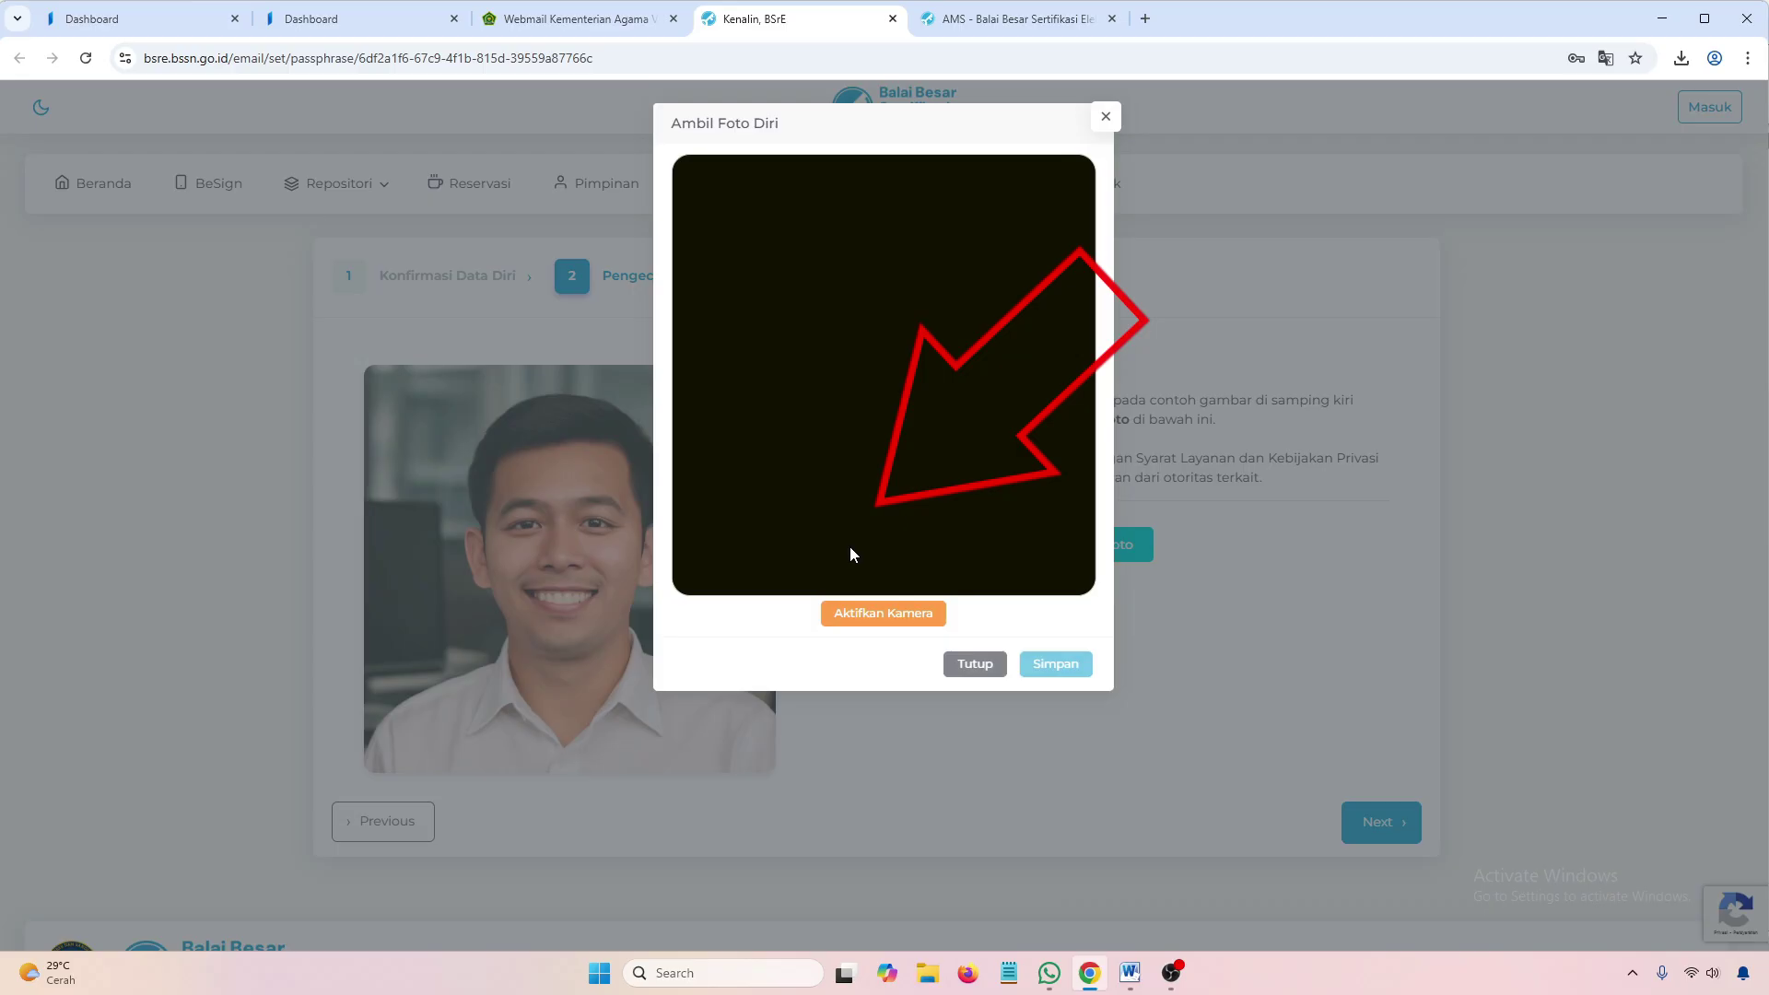
click(906, 620)
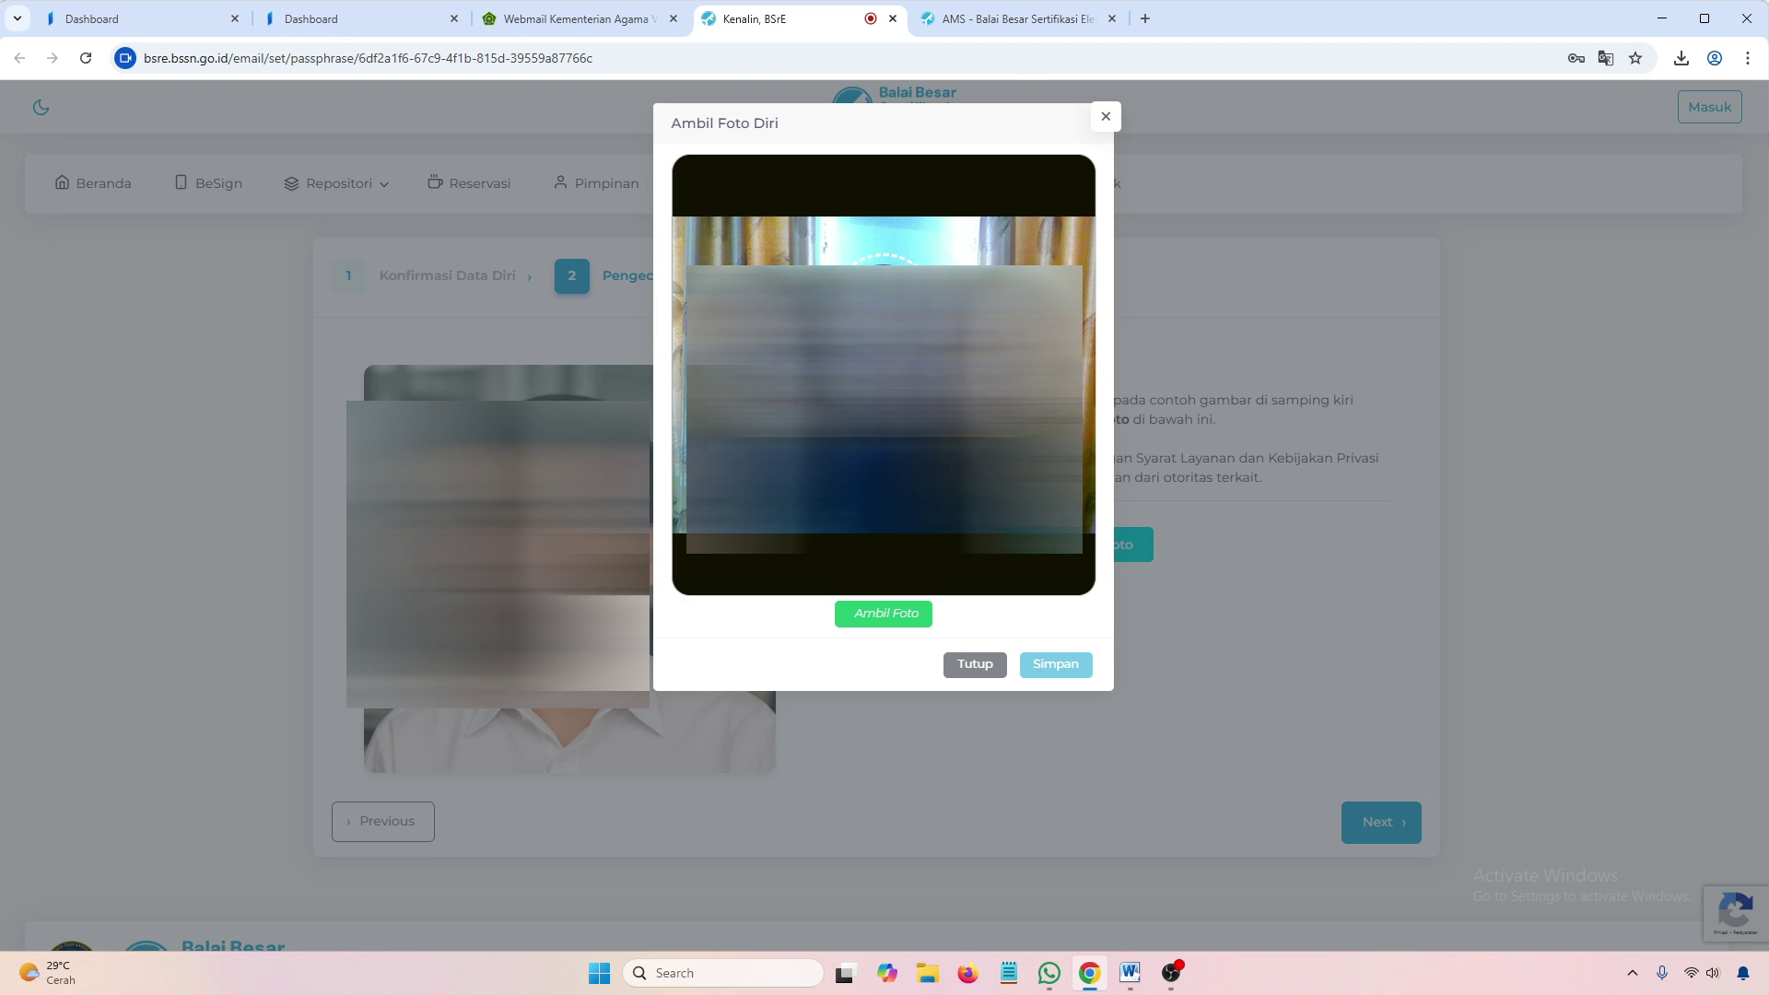
click(889, 615)
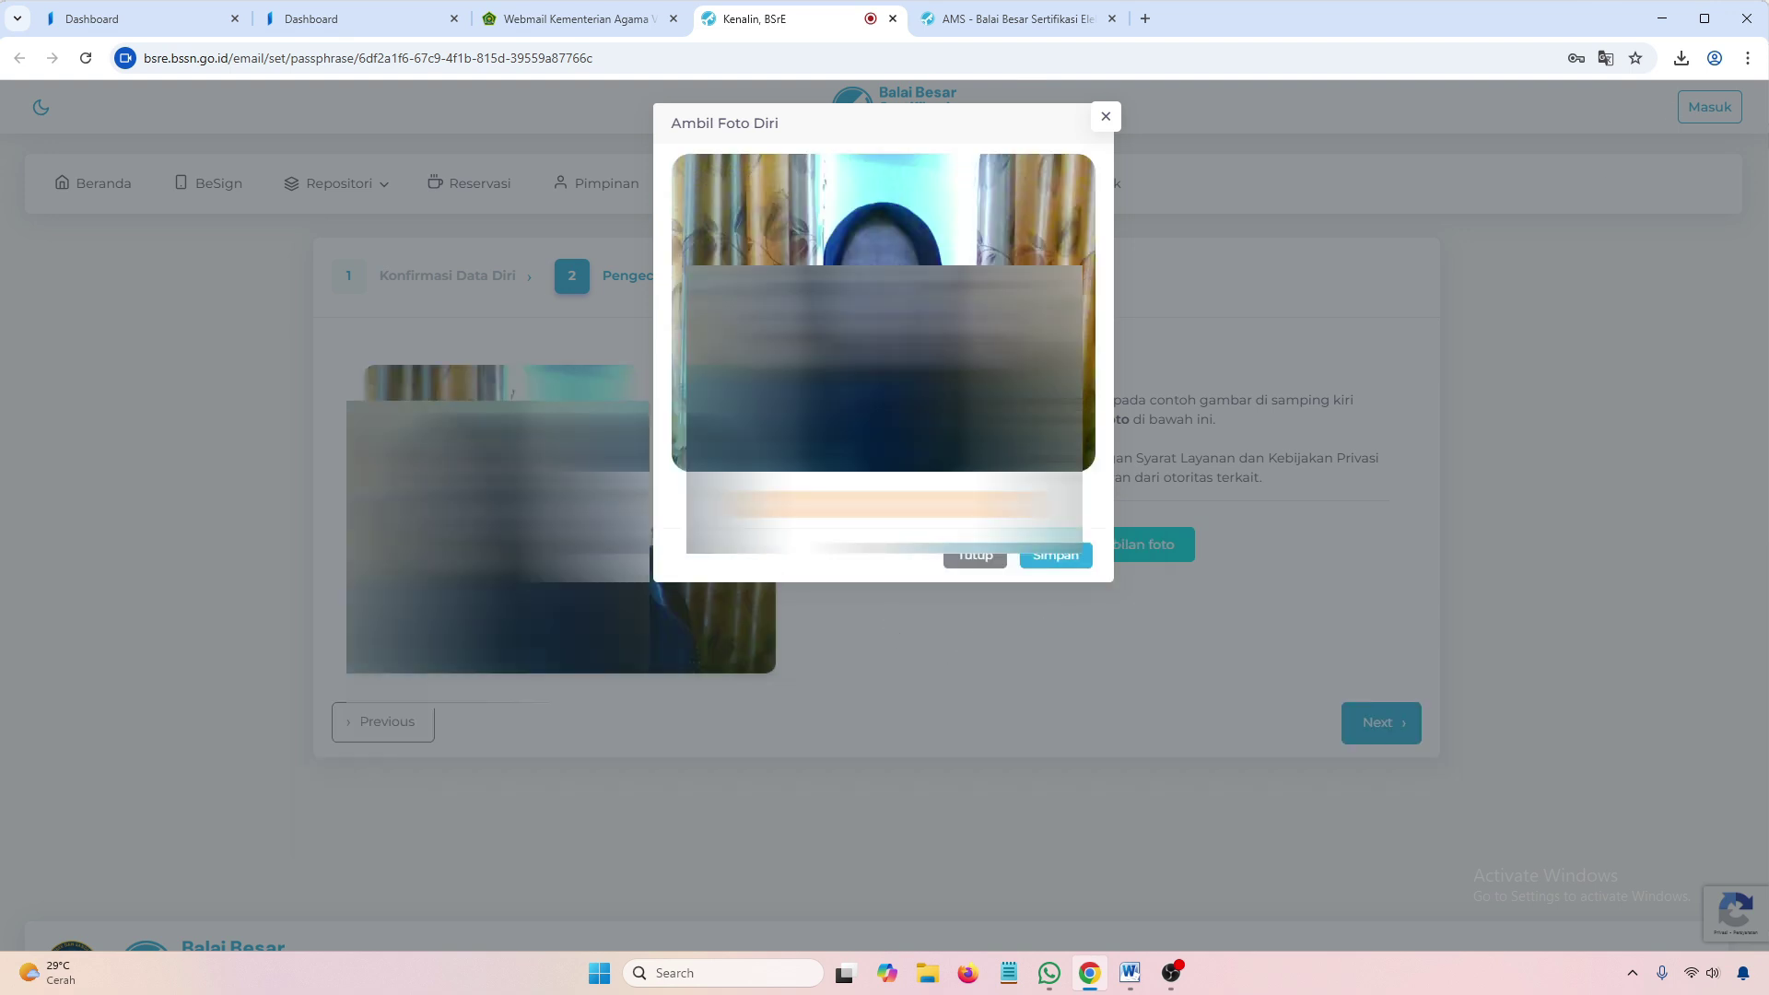
click(1043, 558)
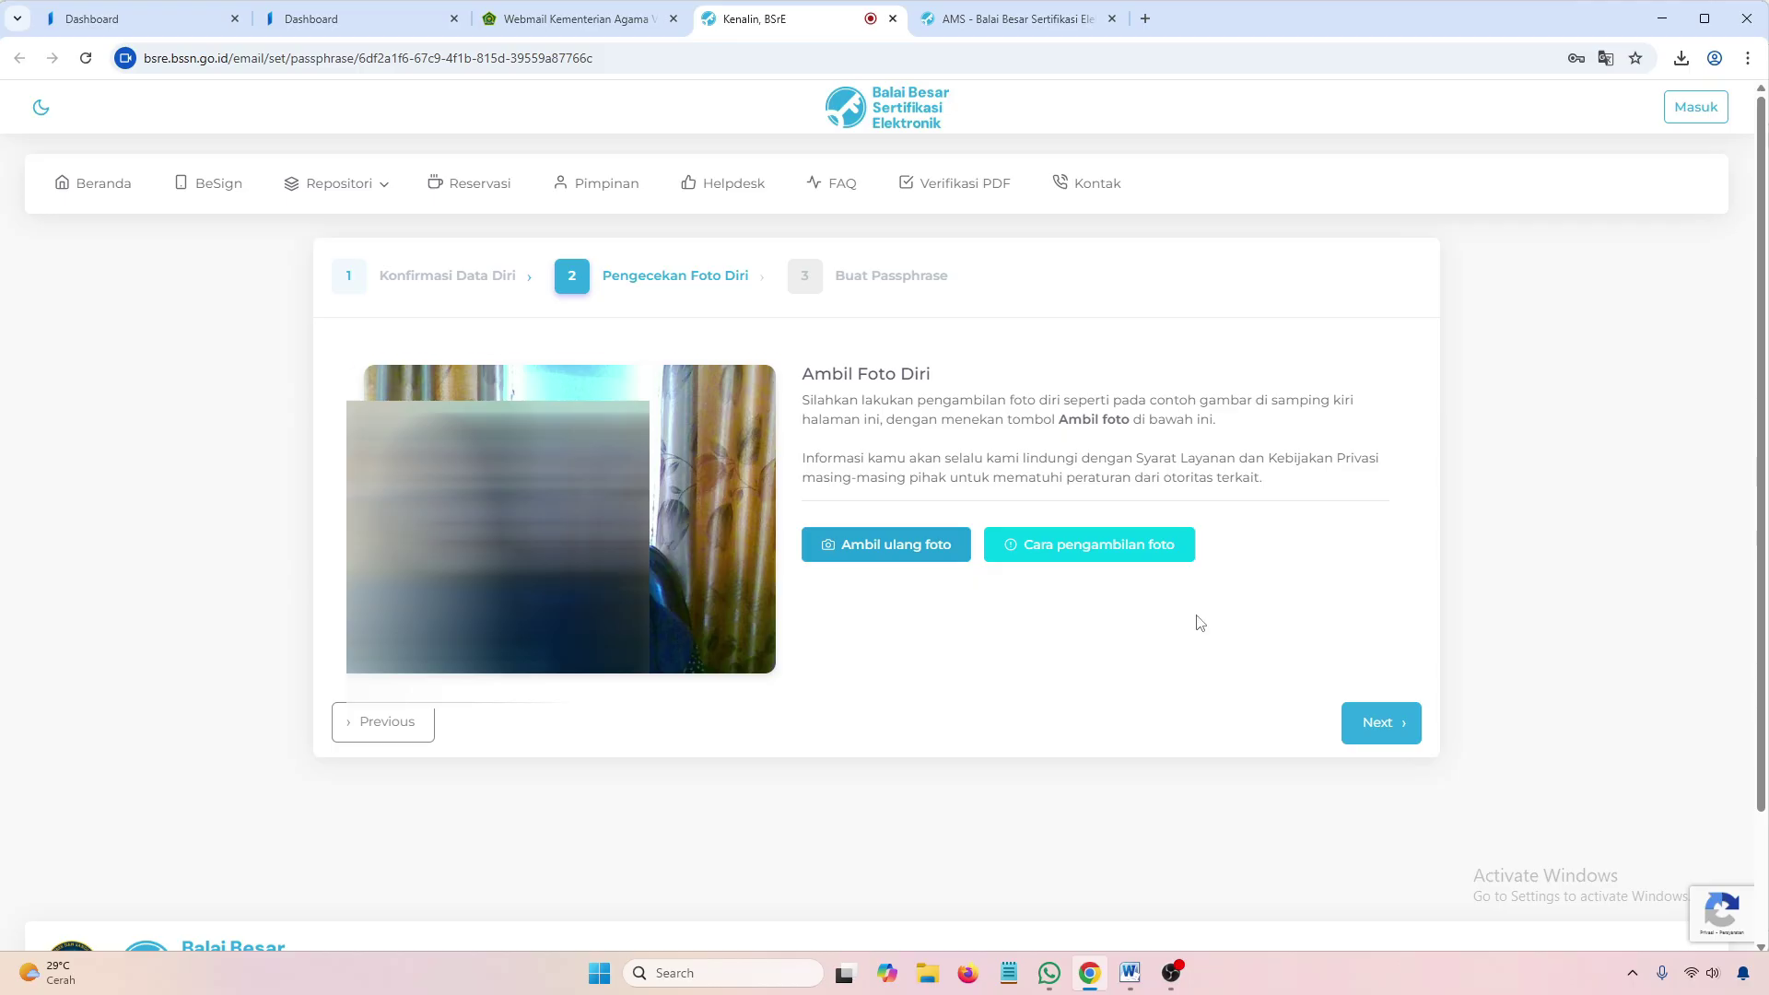
click(1381, 722)
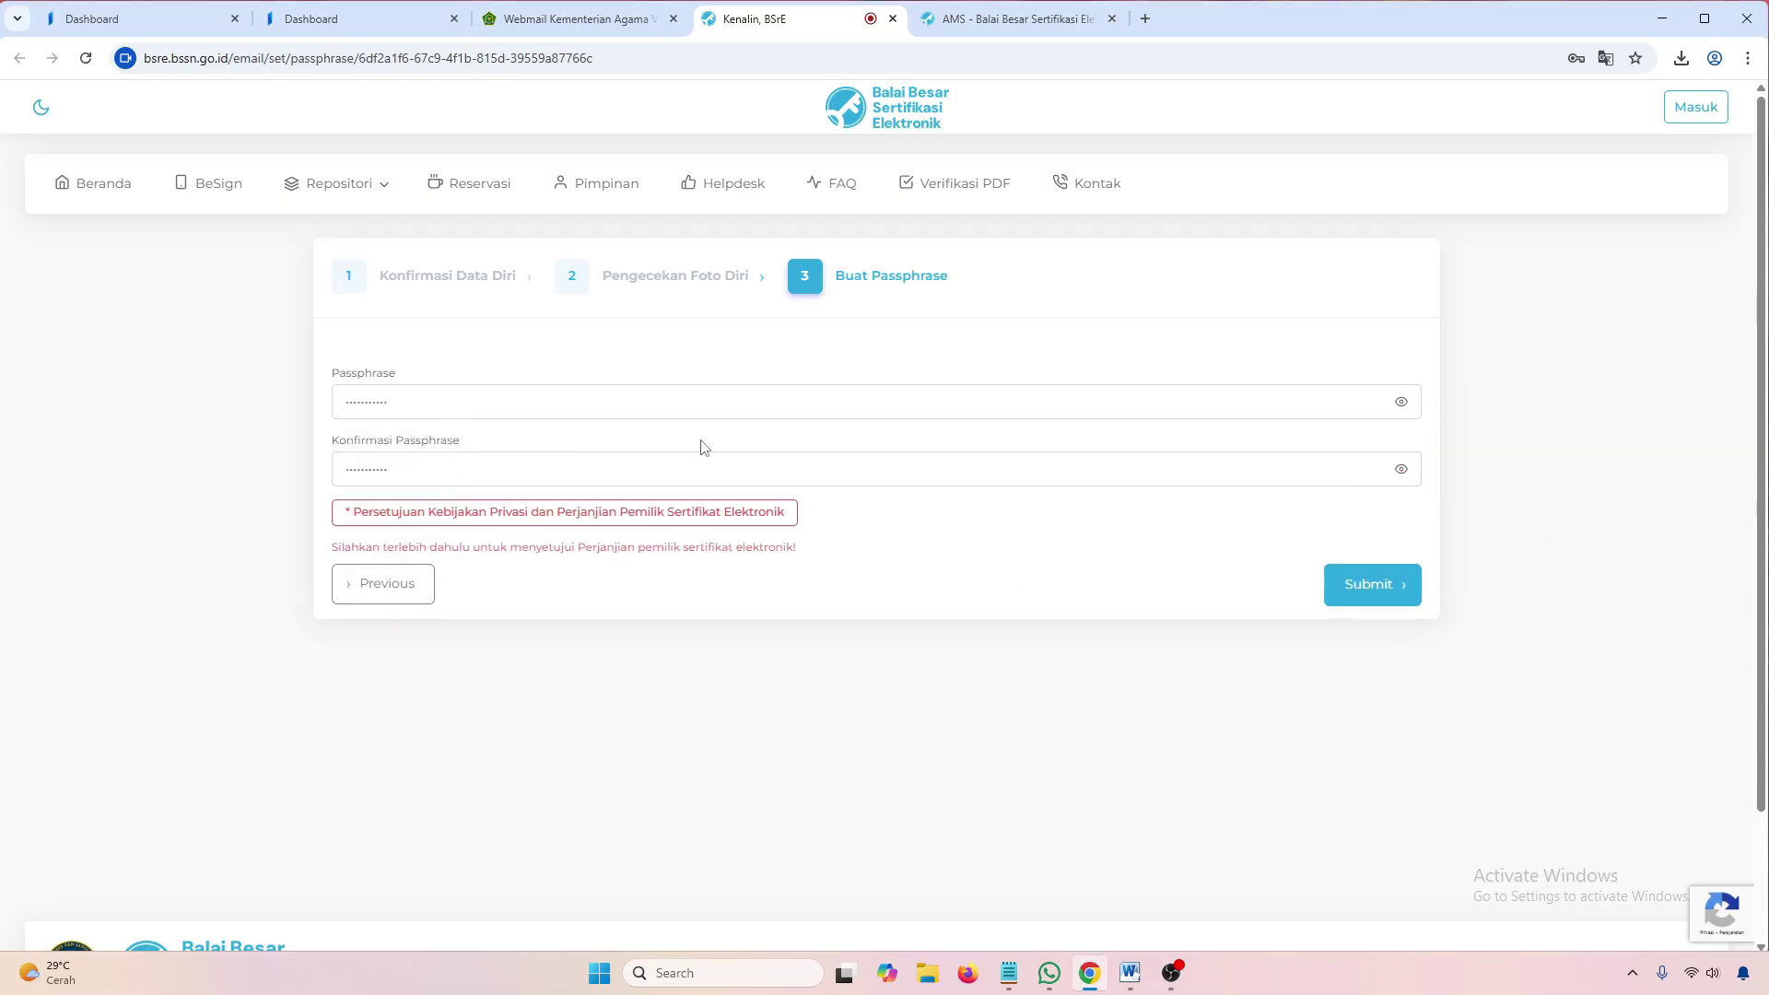
Paste the passphrase into Passphrase, verify it with the eye icon, and paste it into Konfirmasi Passphrase.
click(492, 407)
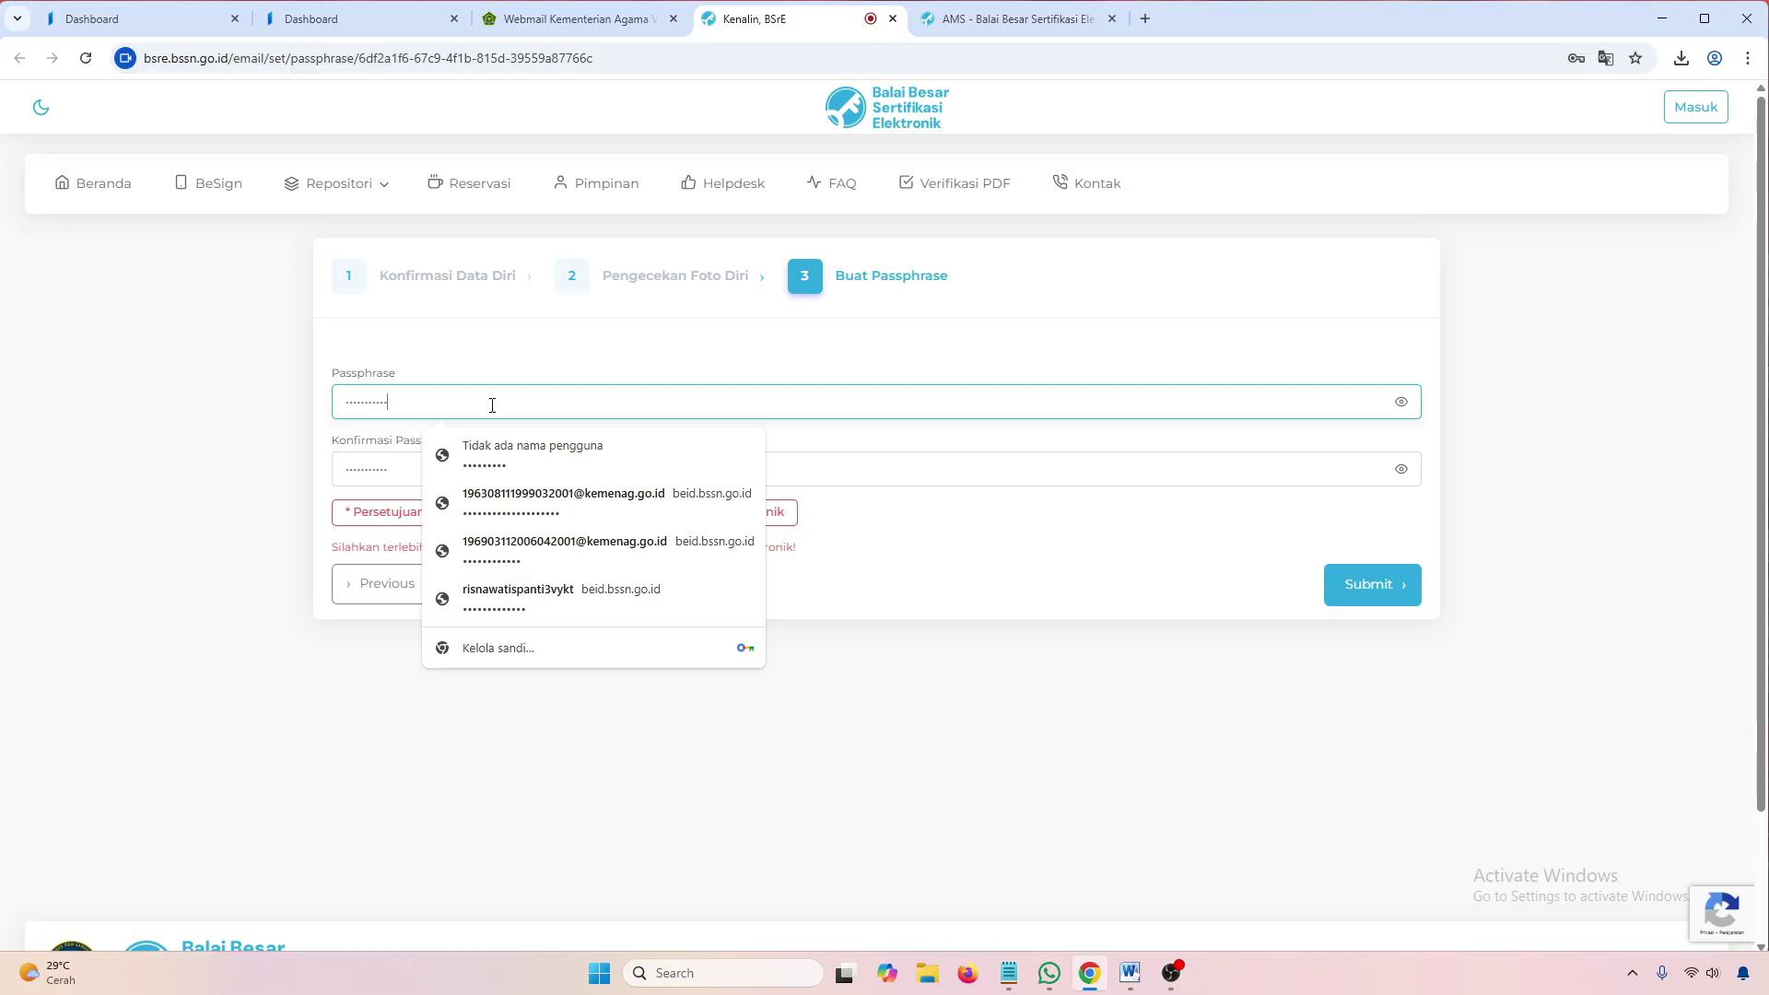
key(ctrl+v)
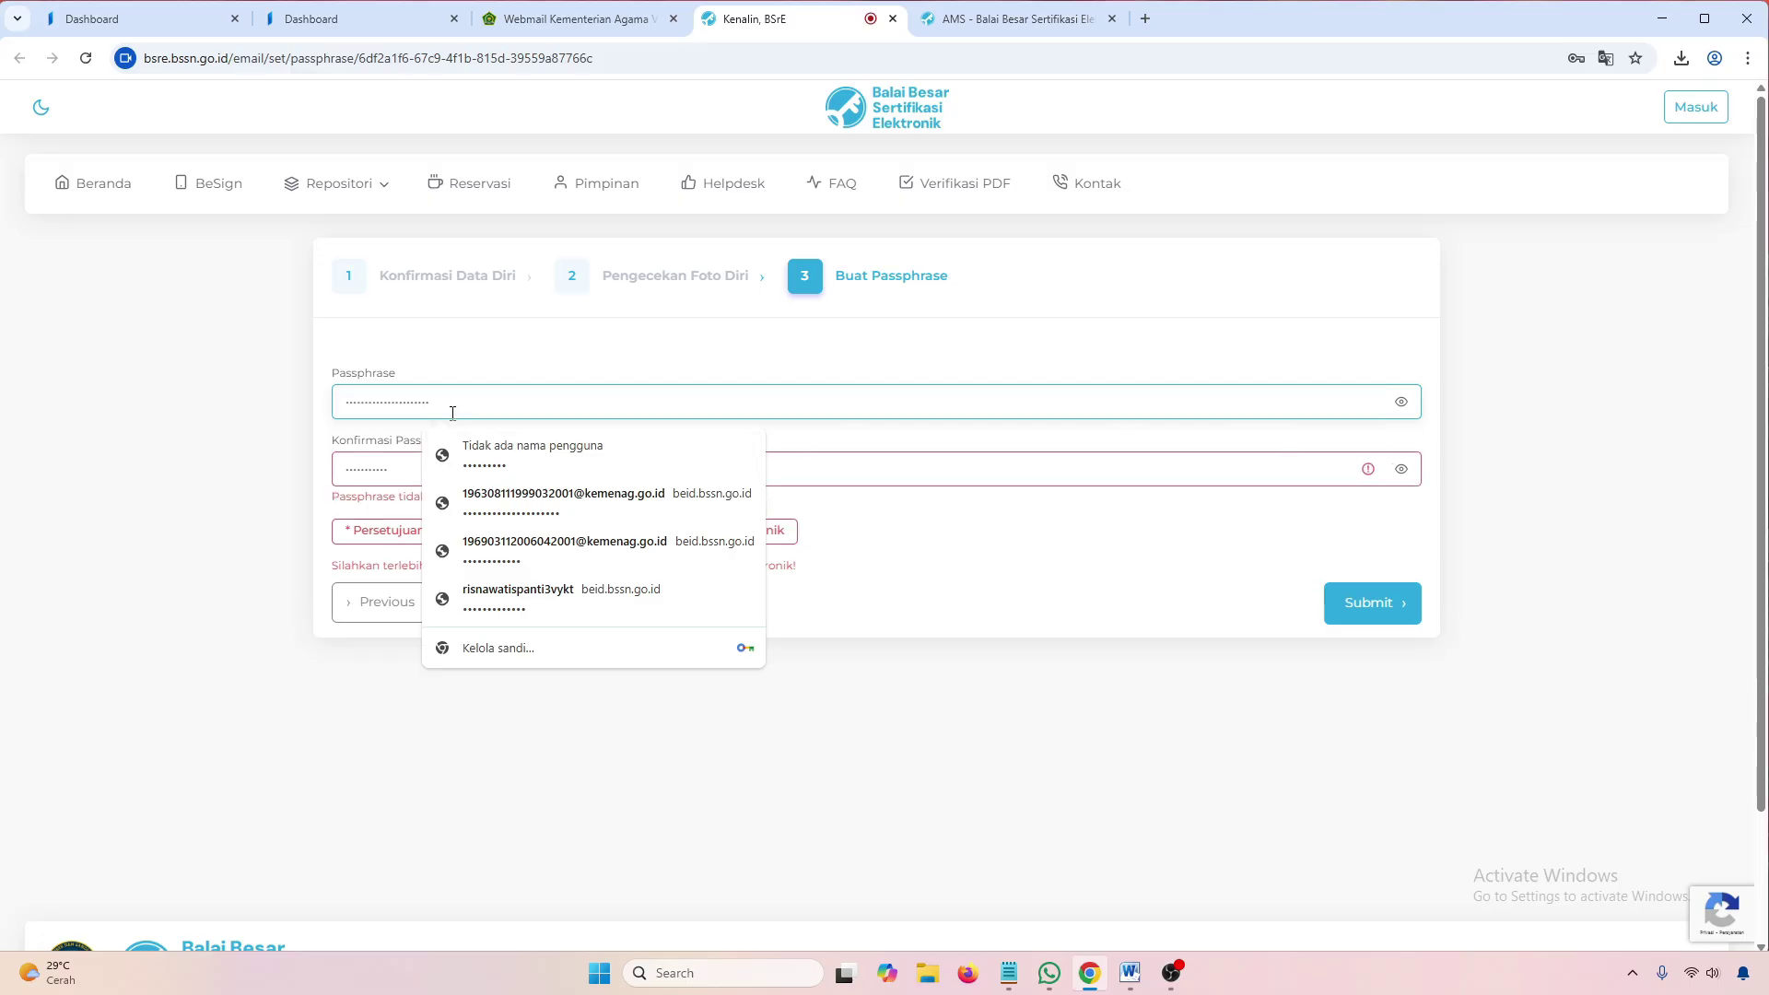
drag(429, 401, 329, 399)
key(ctrl+v)
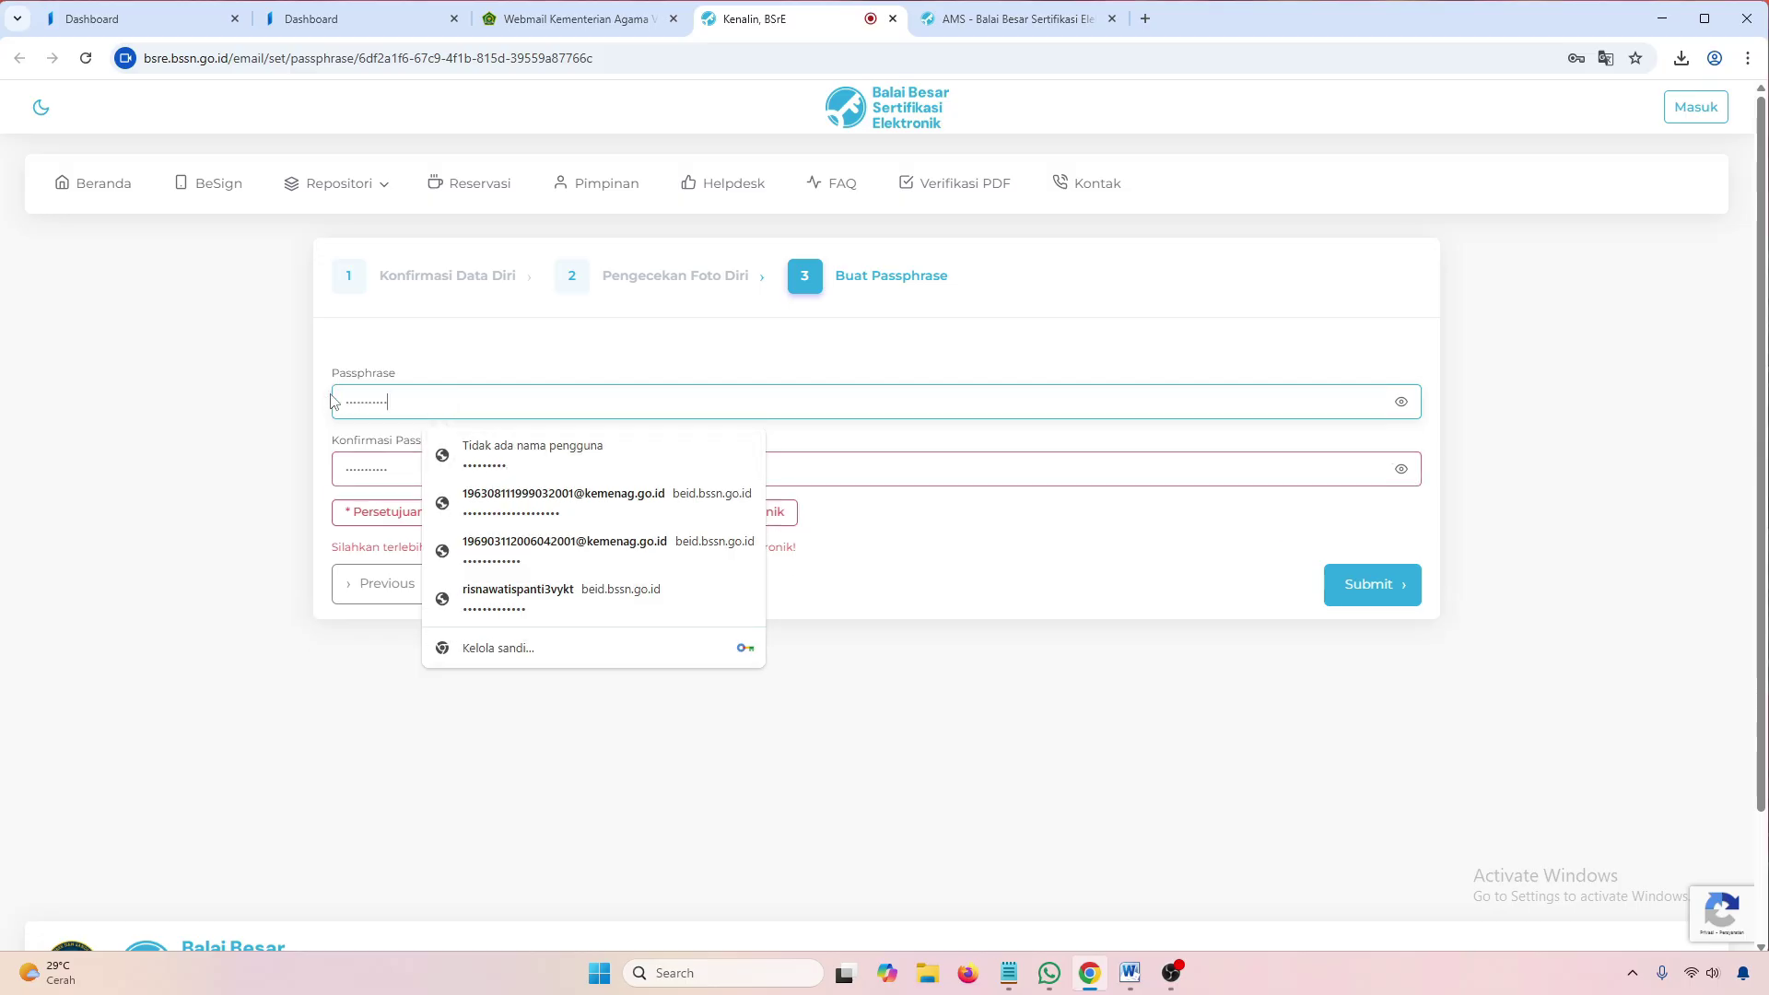
click(1401, 403)
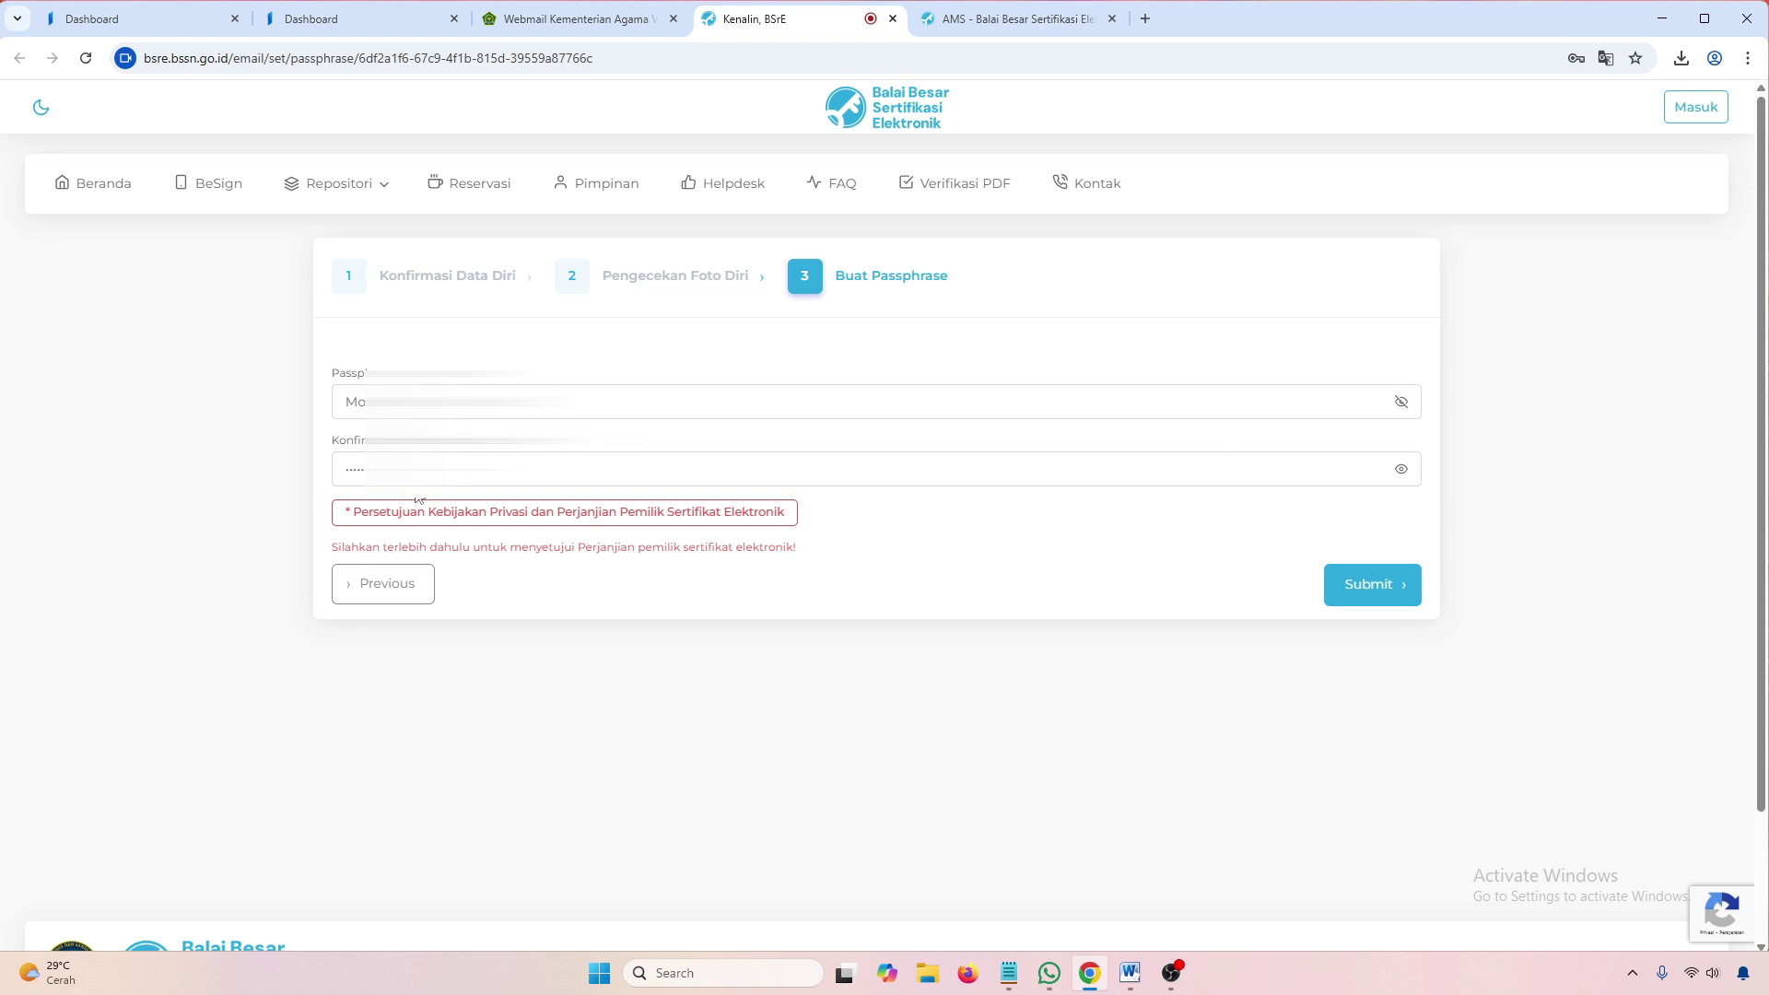
drag(429, 469, 281, 476)
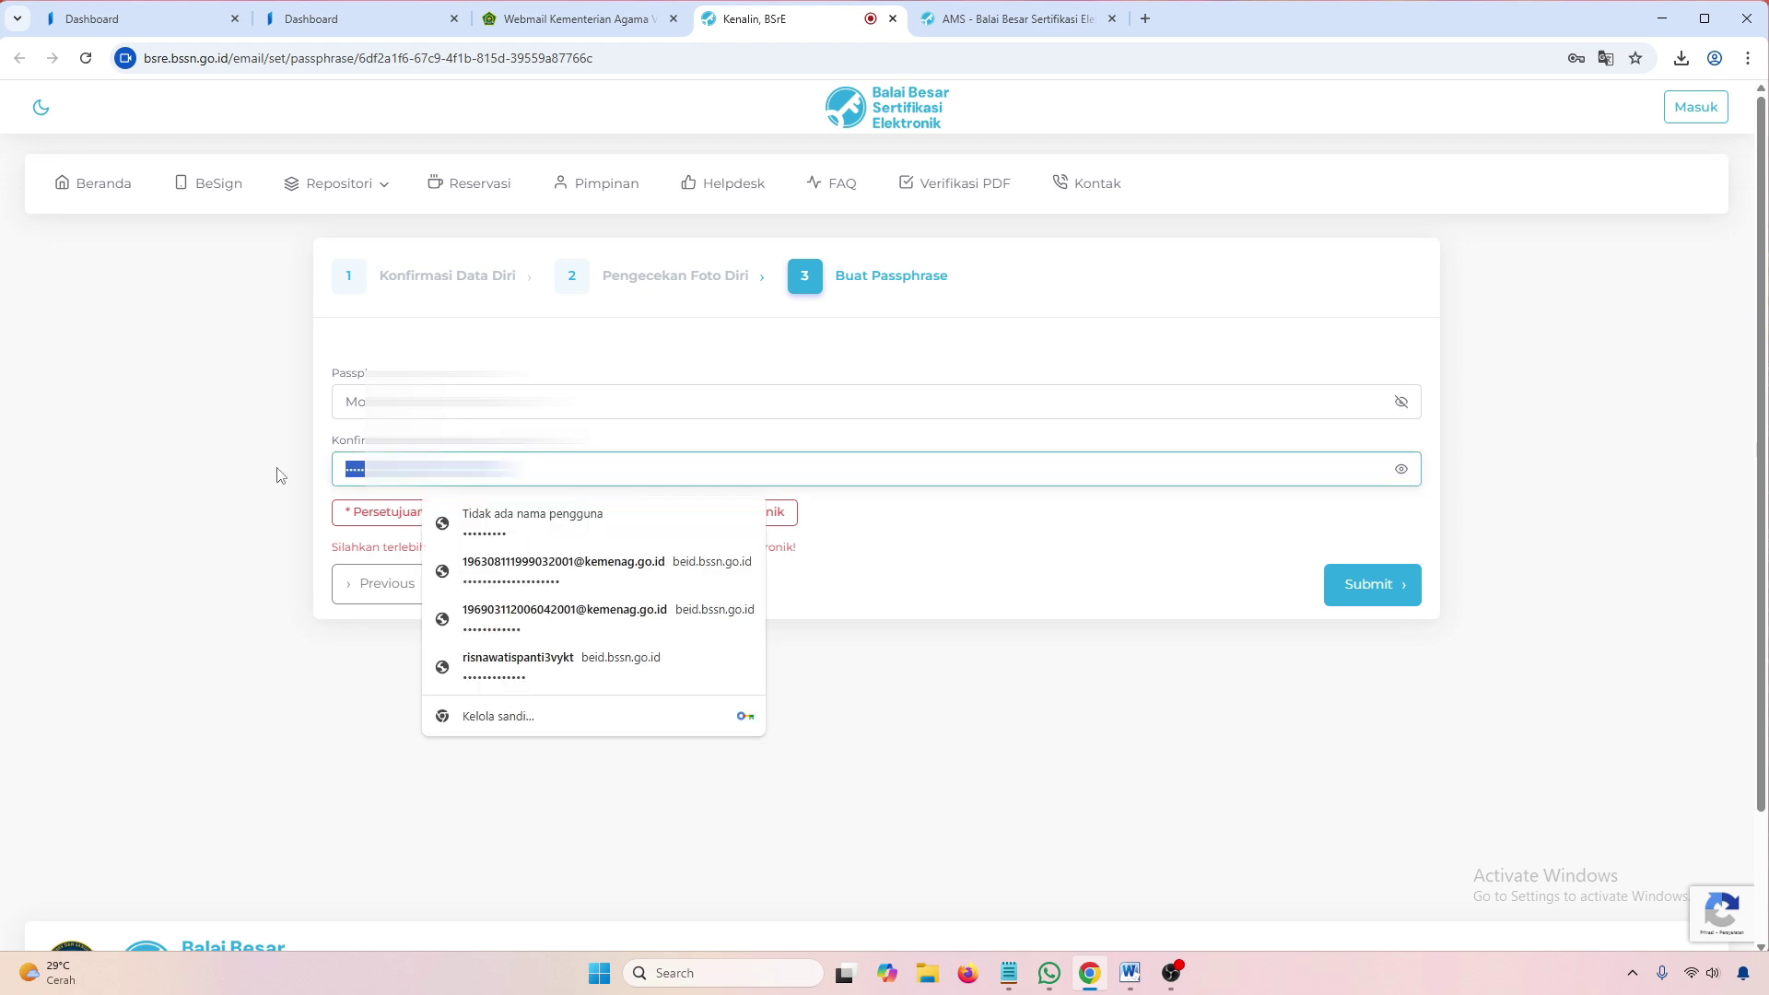
key(ctrl+v)
click(953, 779)
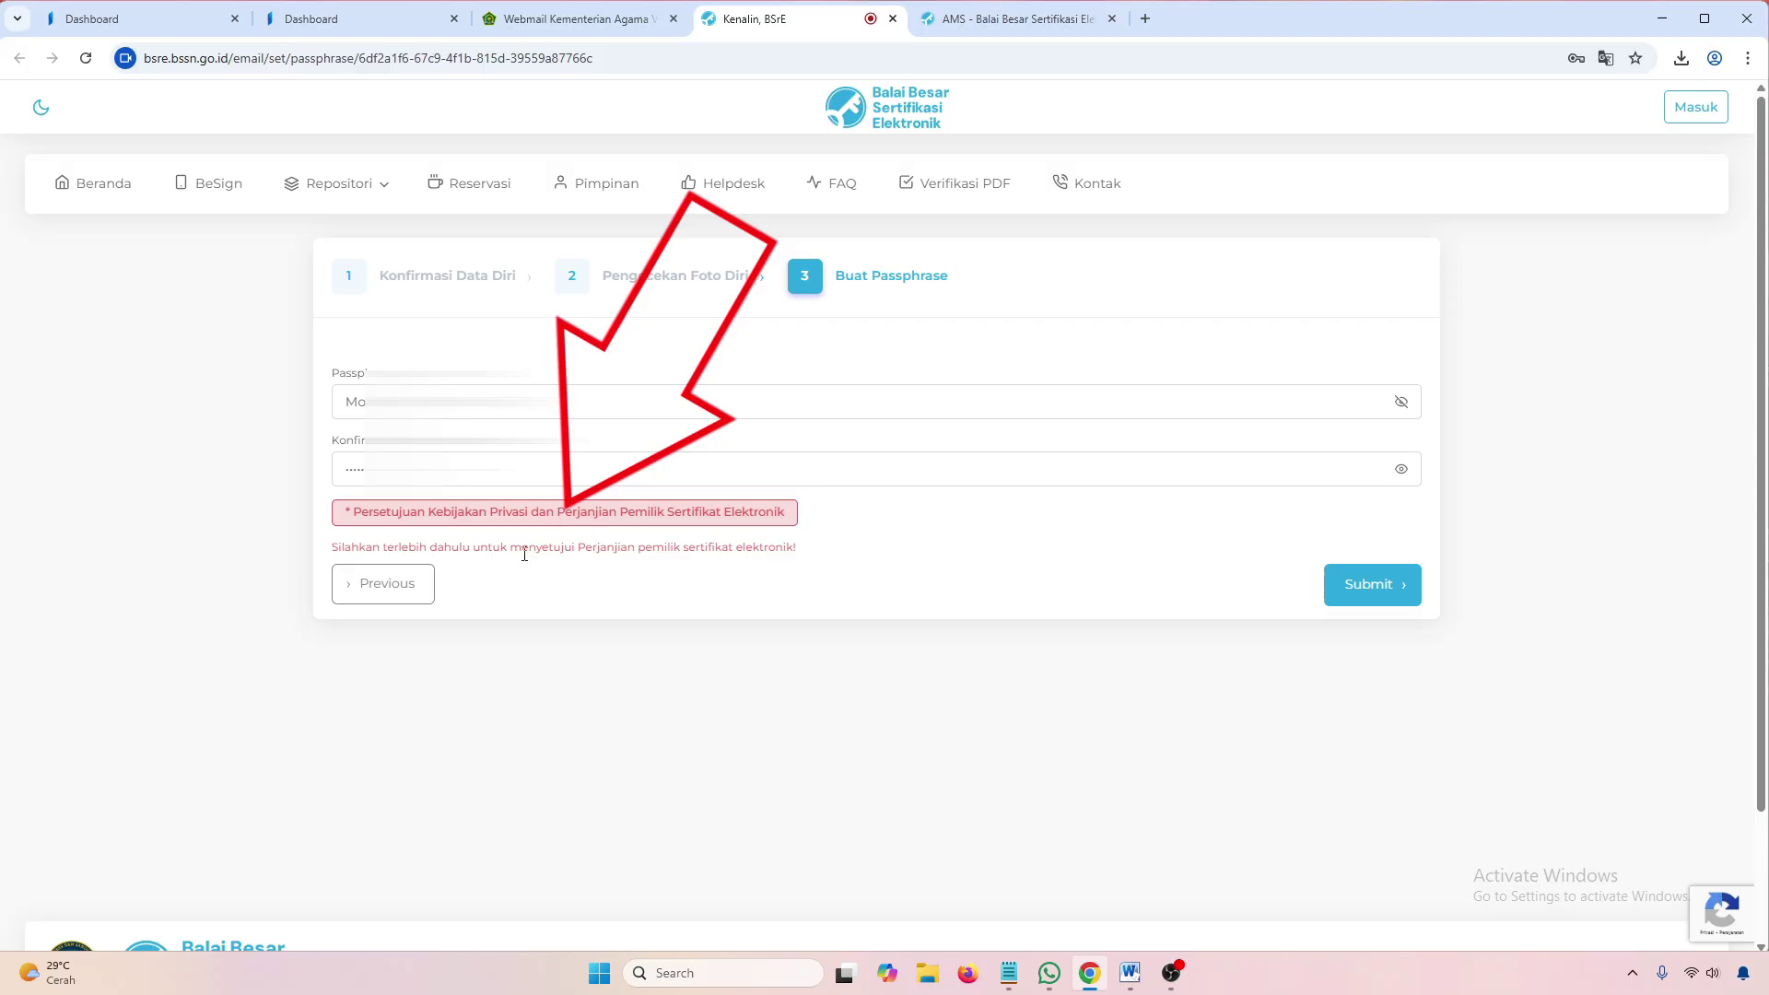
Agree to the privacy policy and certificate-holder agreement with Setuju, then submit the new passphrase.
click(529, 514)
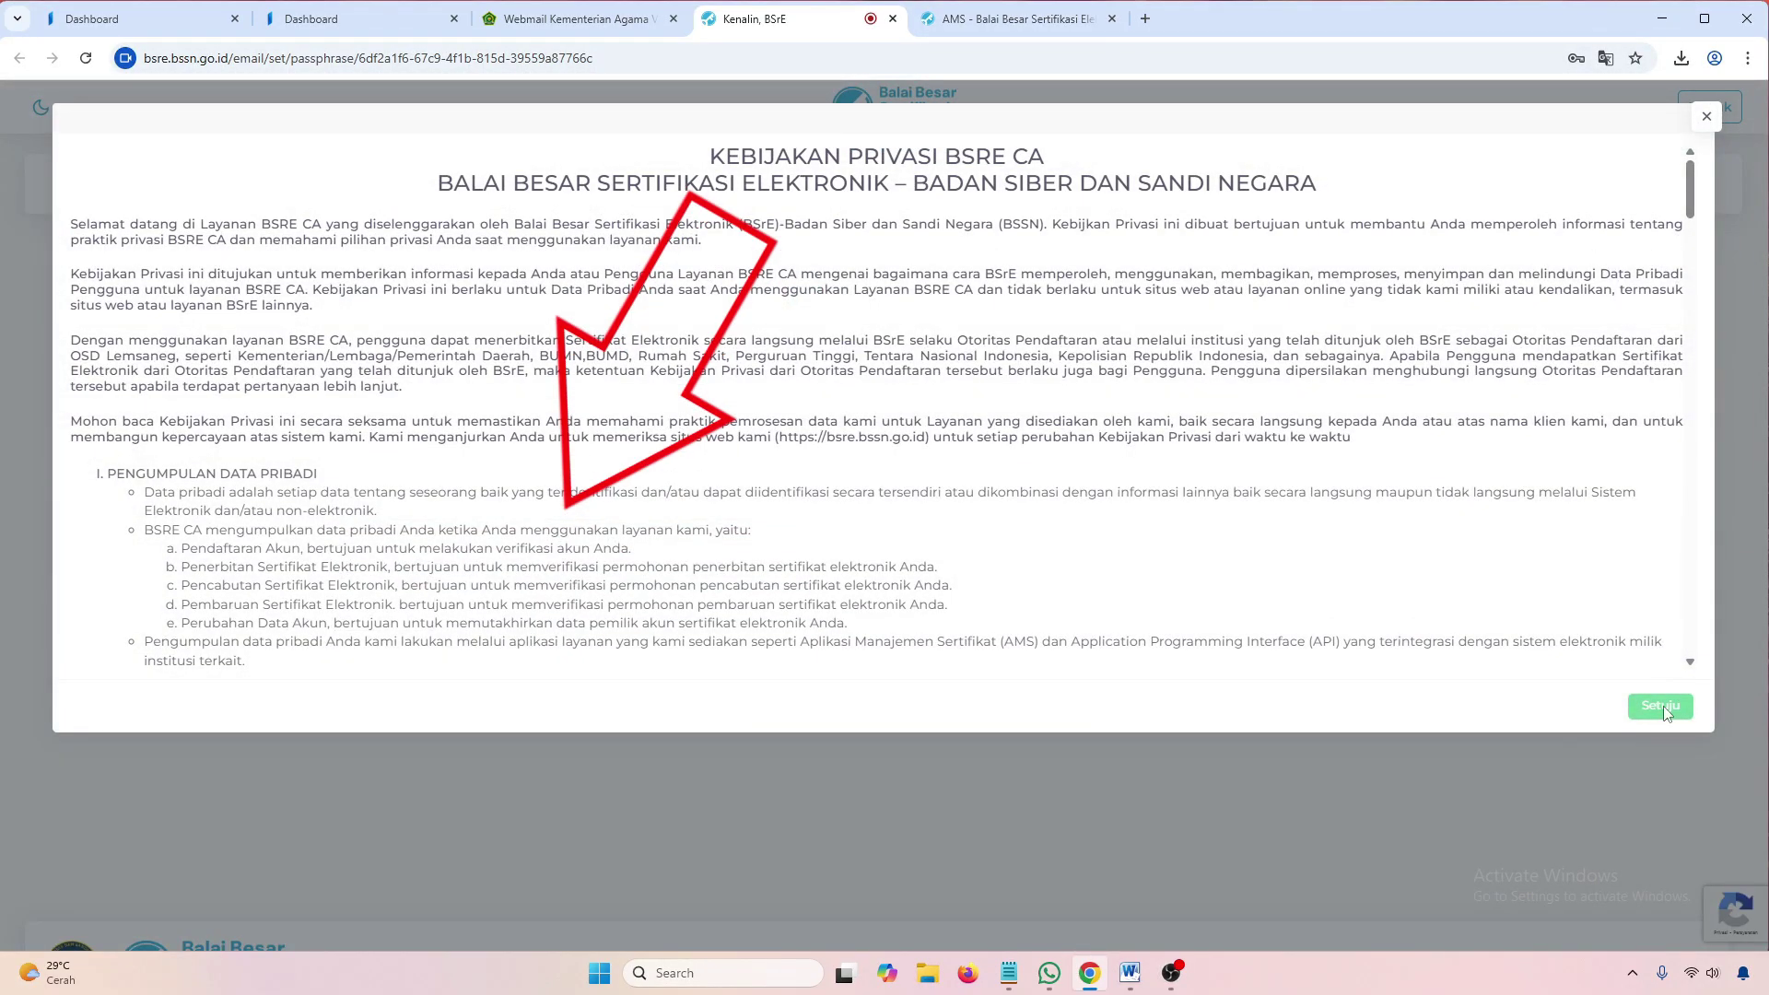
drag(1694, 234, 1676, 690)
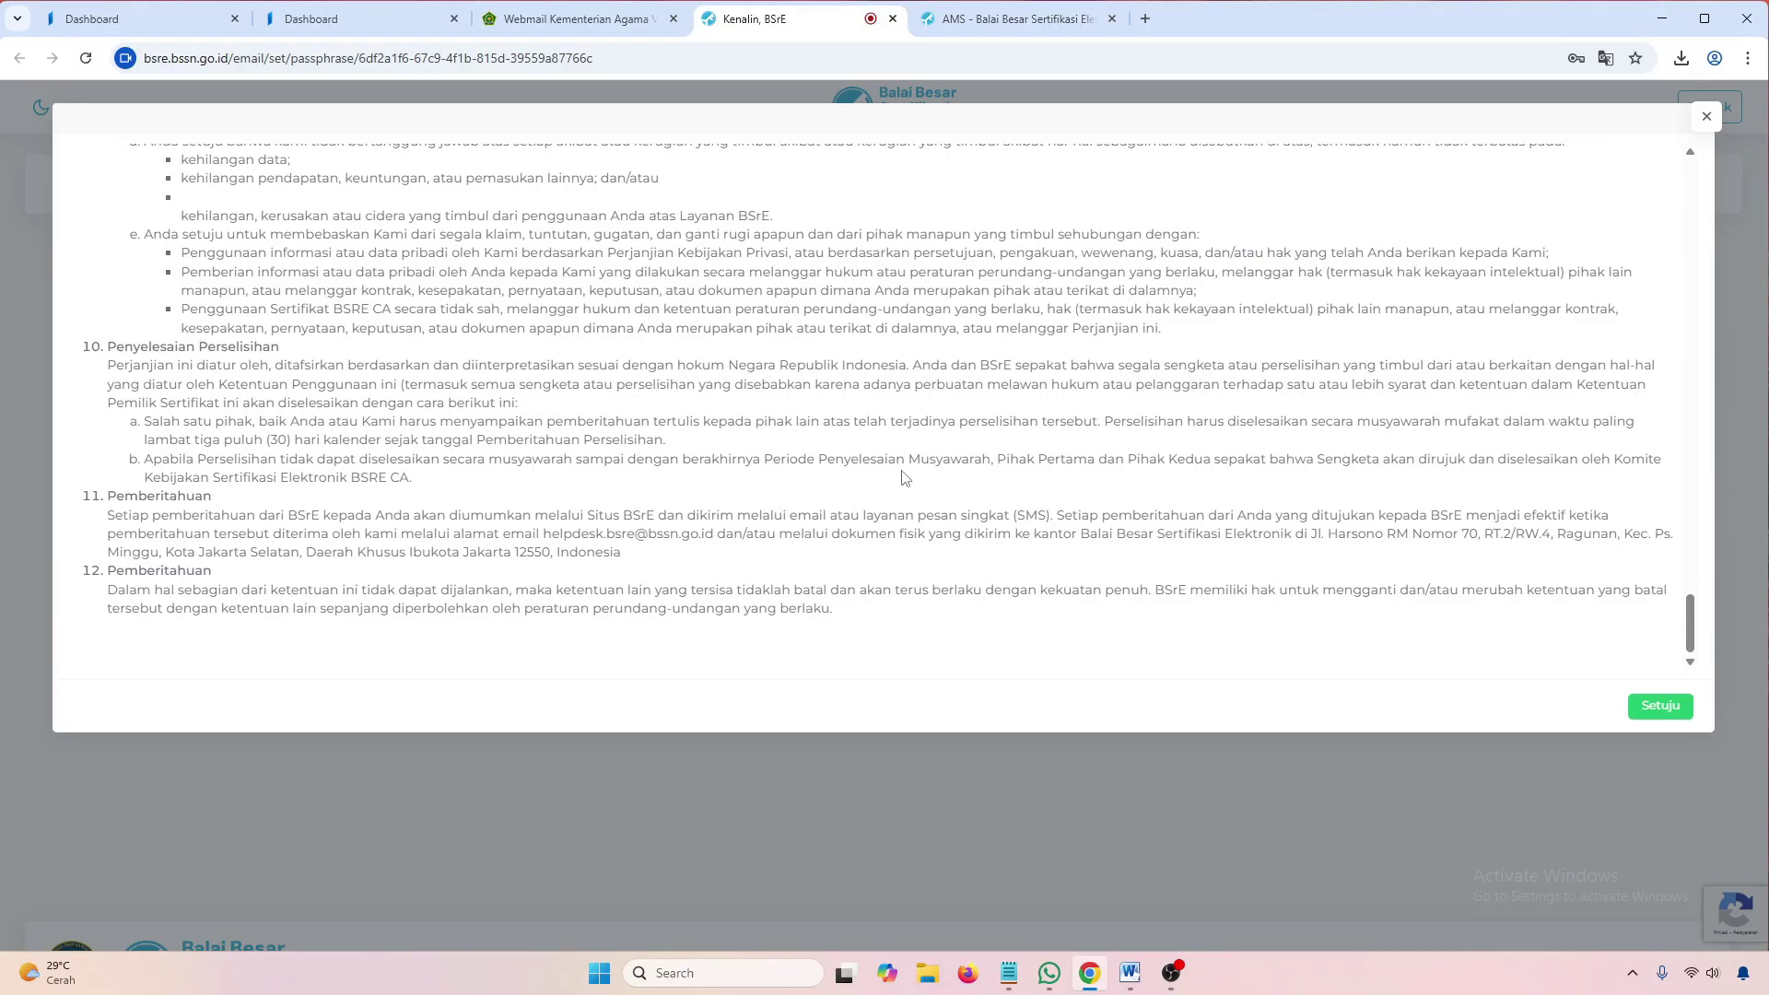
scroll(889, 475, up, 15)
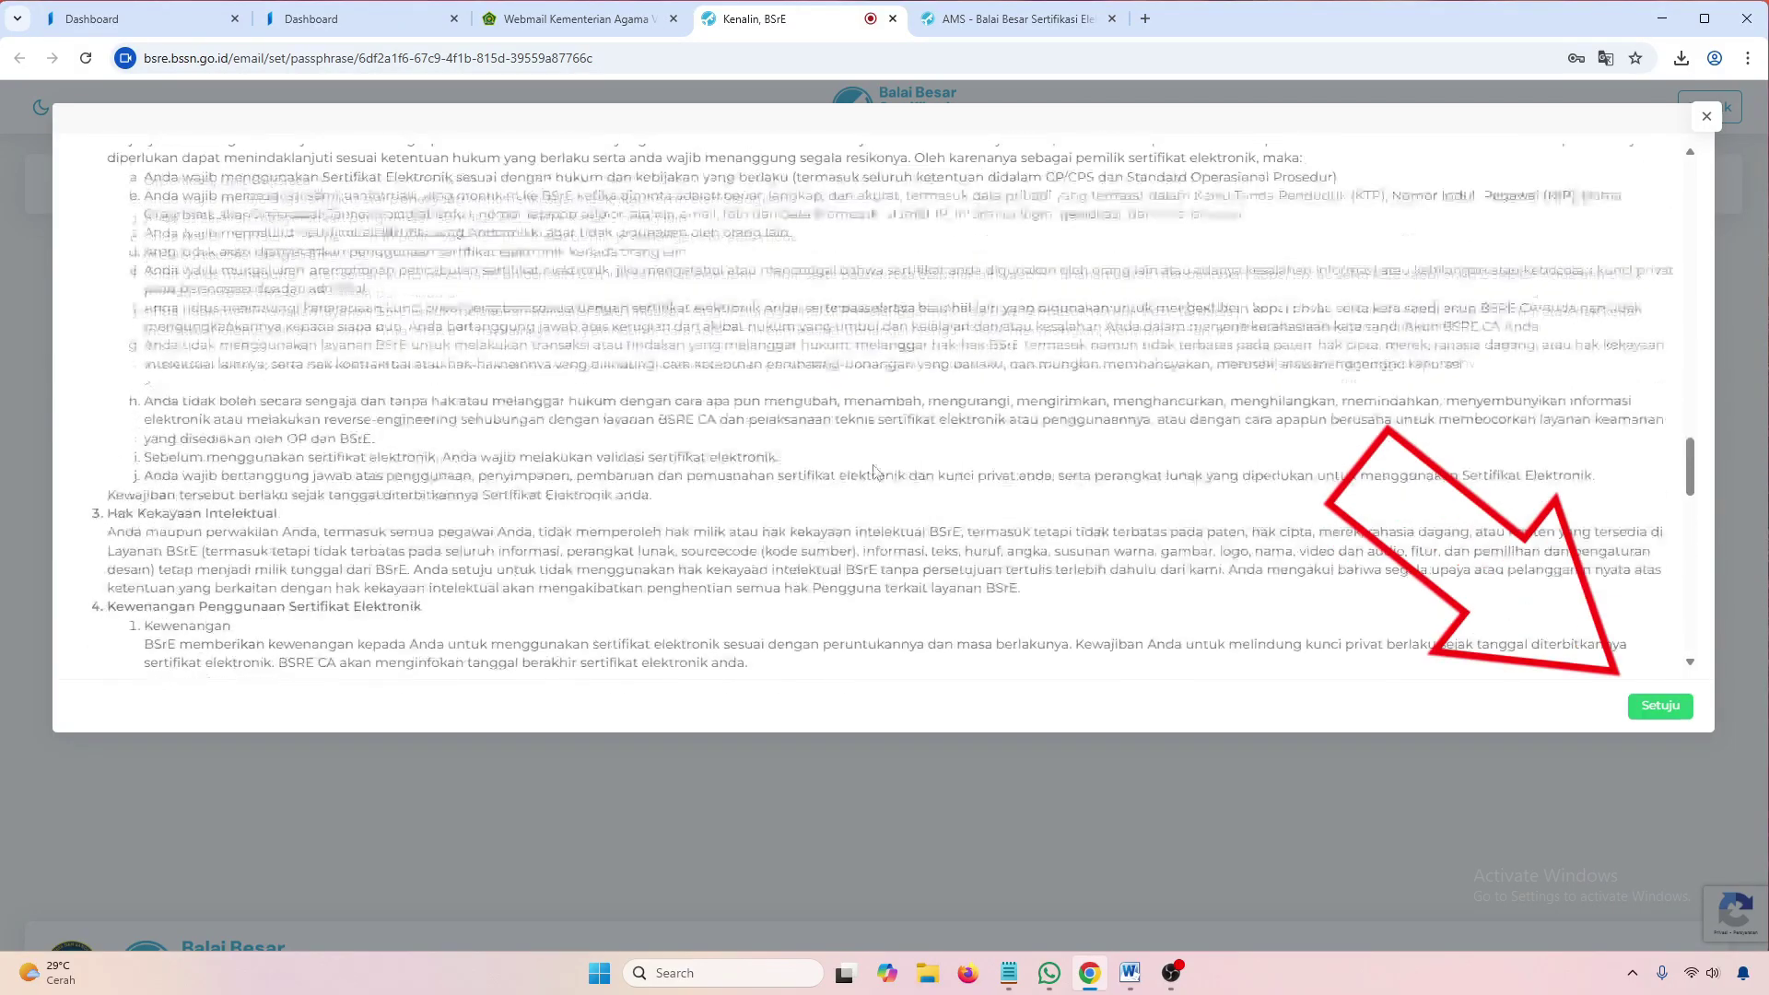
scroll(874, 472, up, 10)
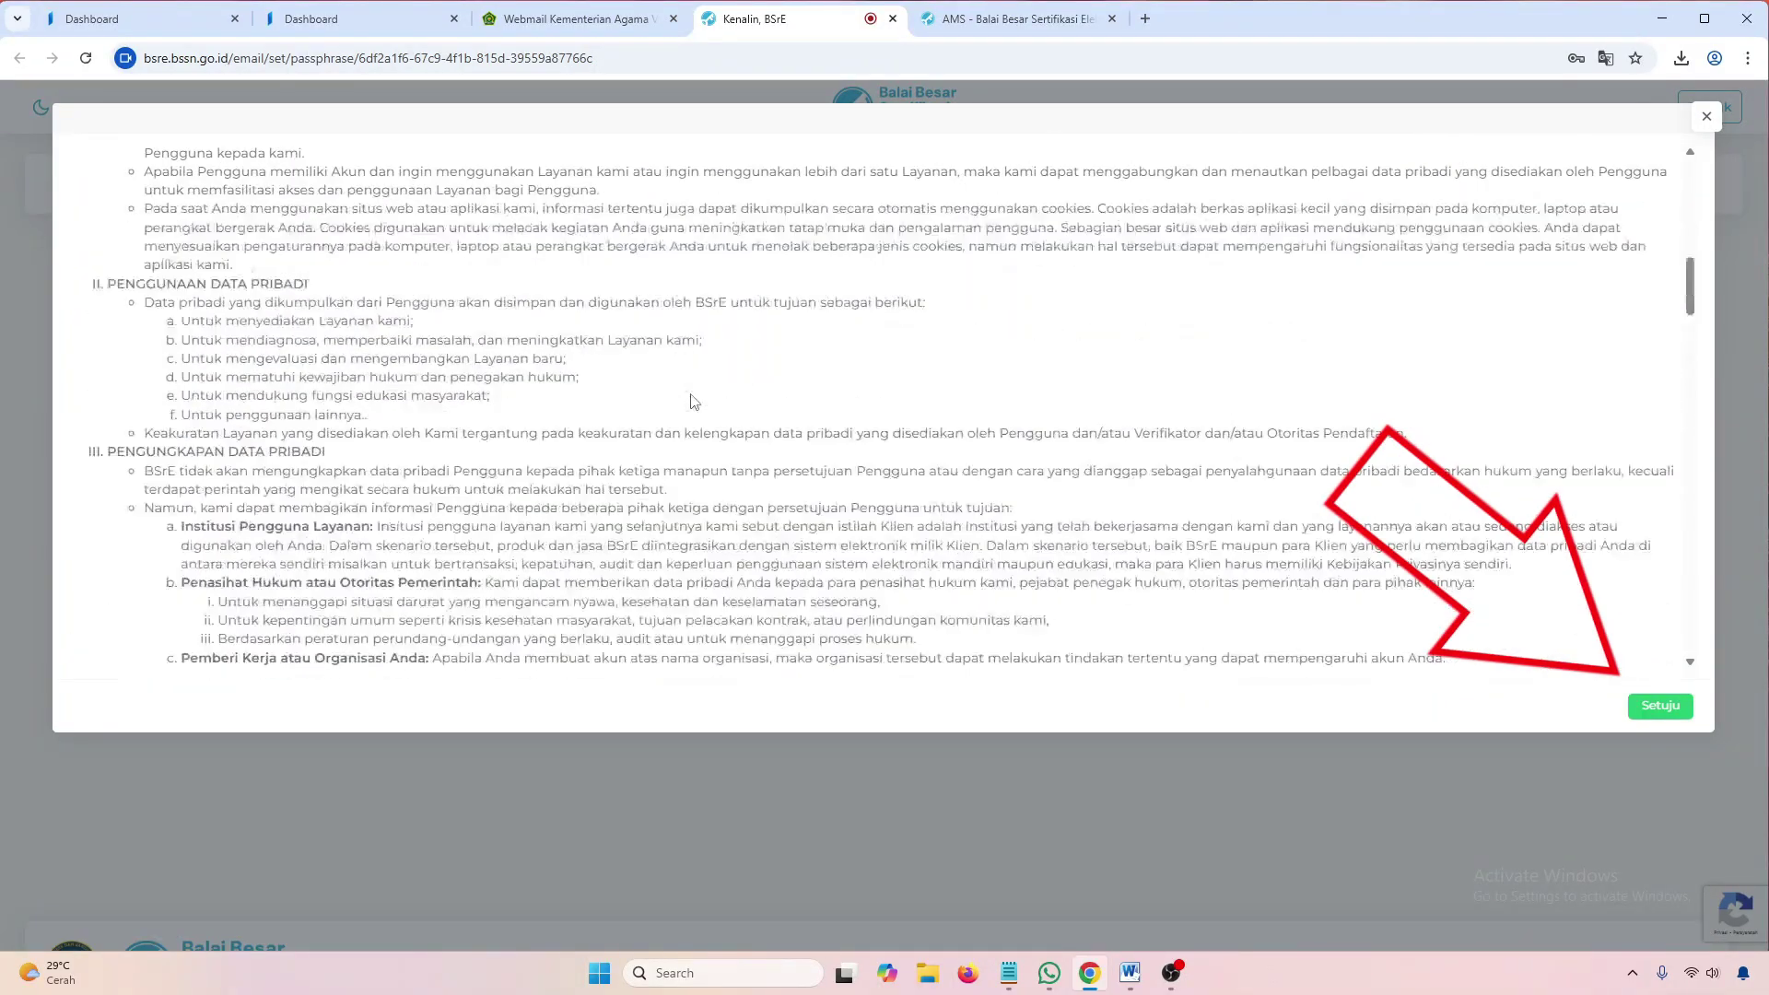
scroll(694, 402, down, 20)
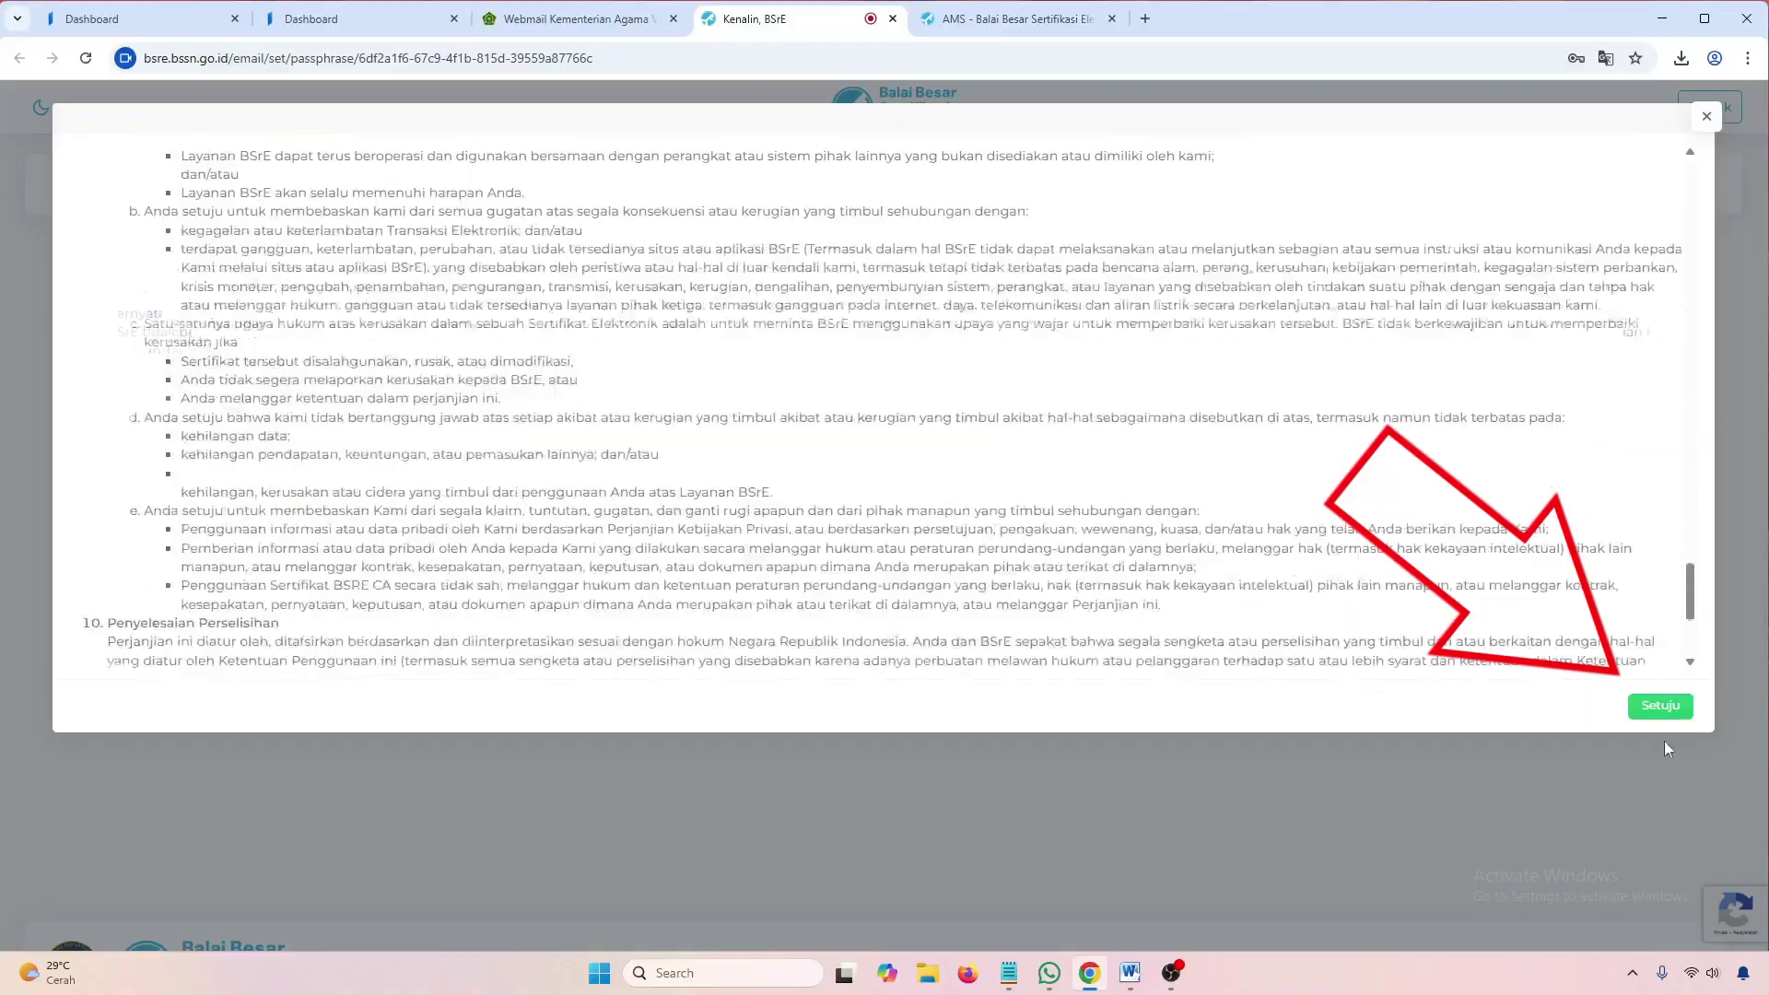
click(1646, 713)
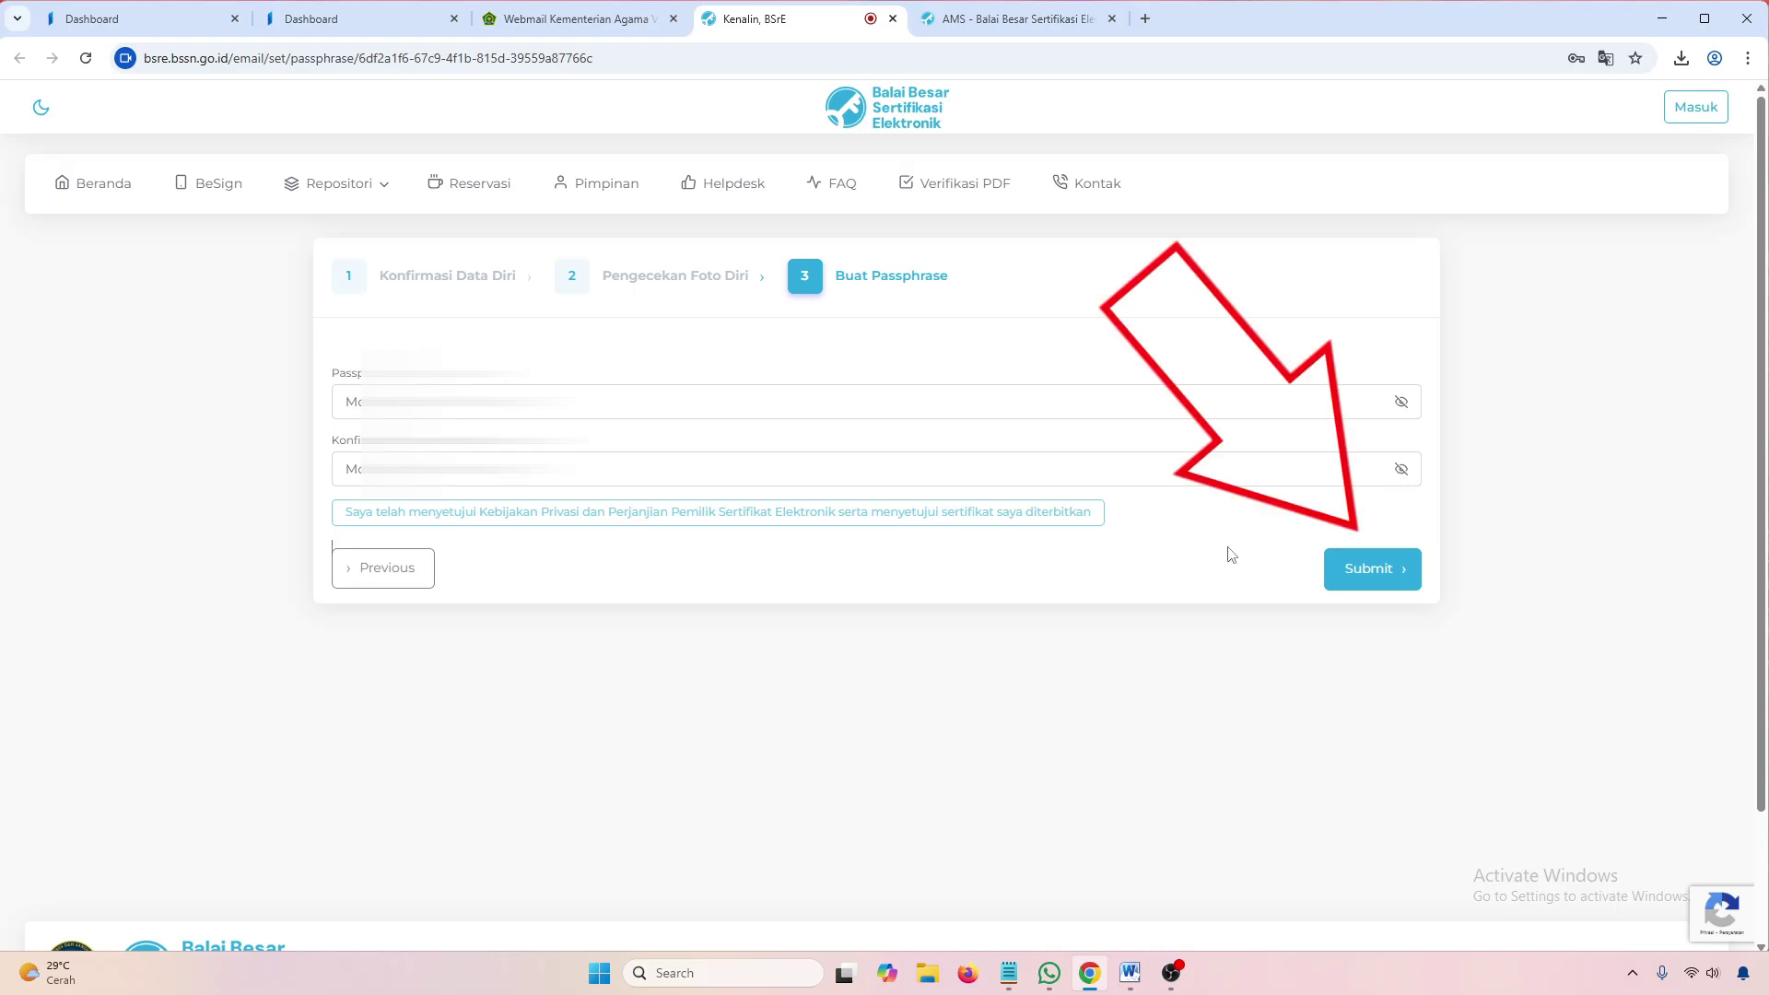
click(1371, 572)
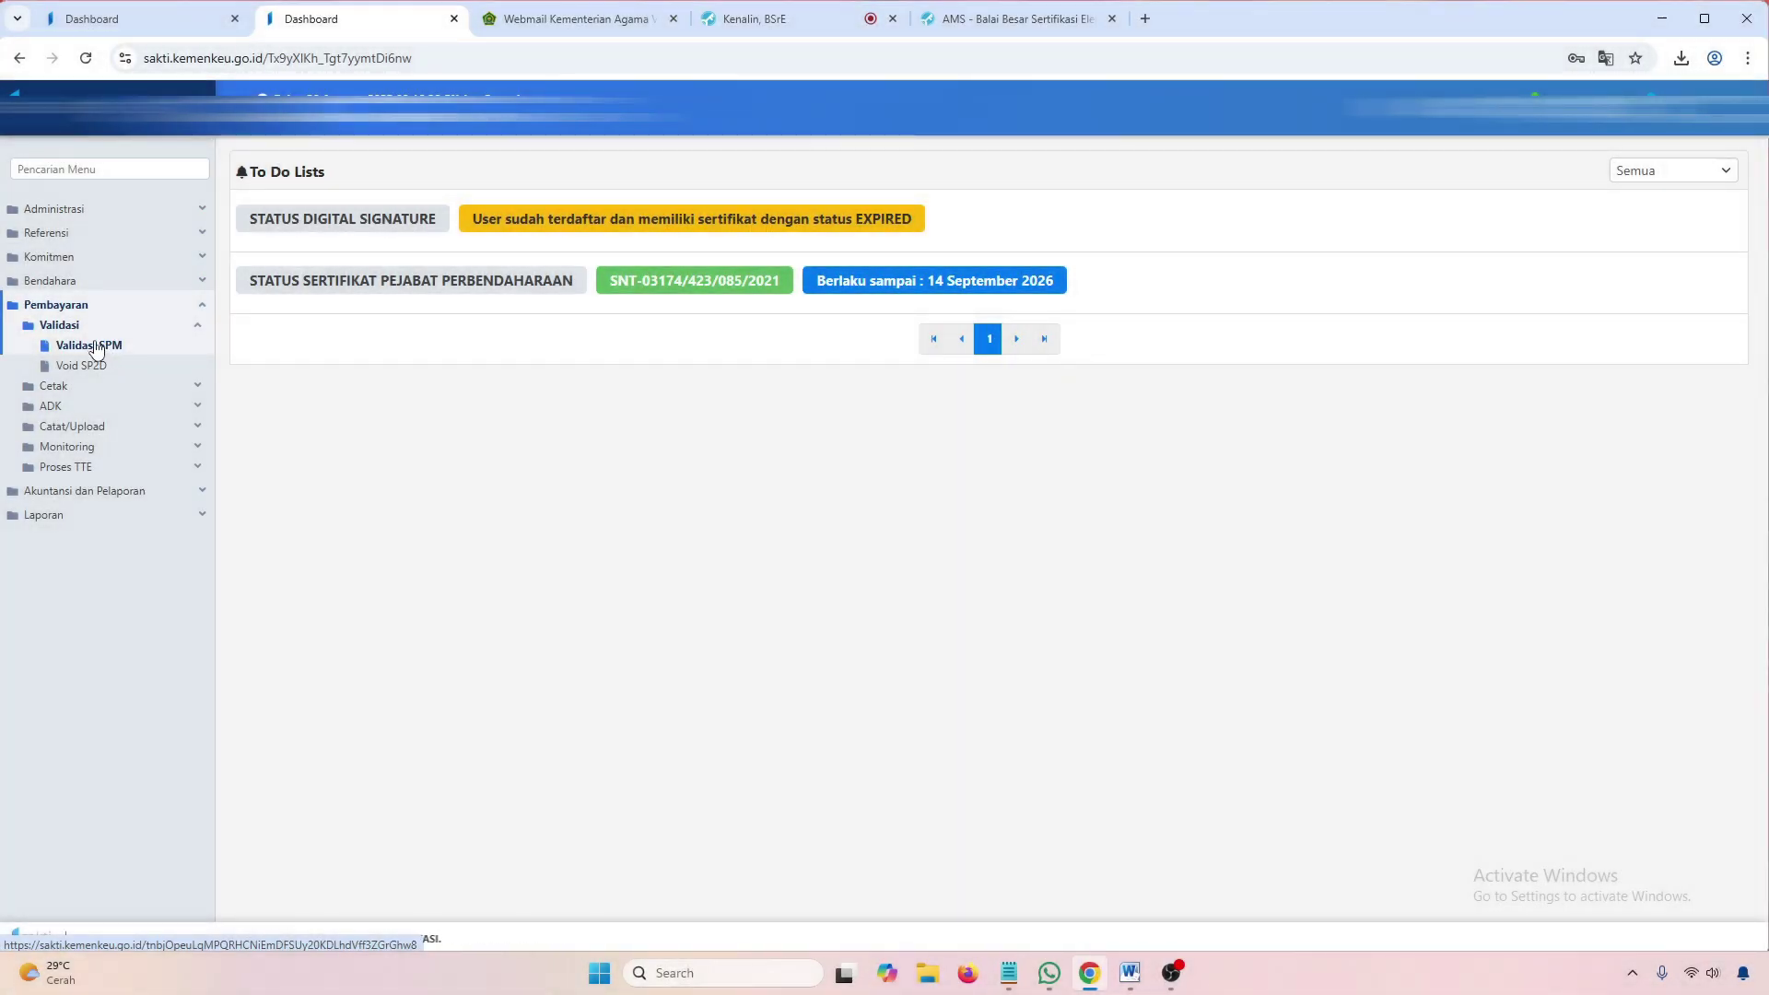
In Validasi SPM, select bill 00093T and mark SPM 00093A as approved, then process it.
click(88, 345)
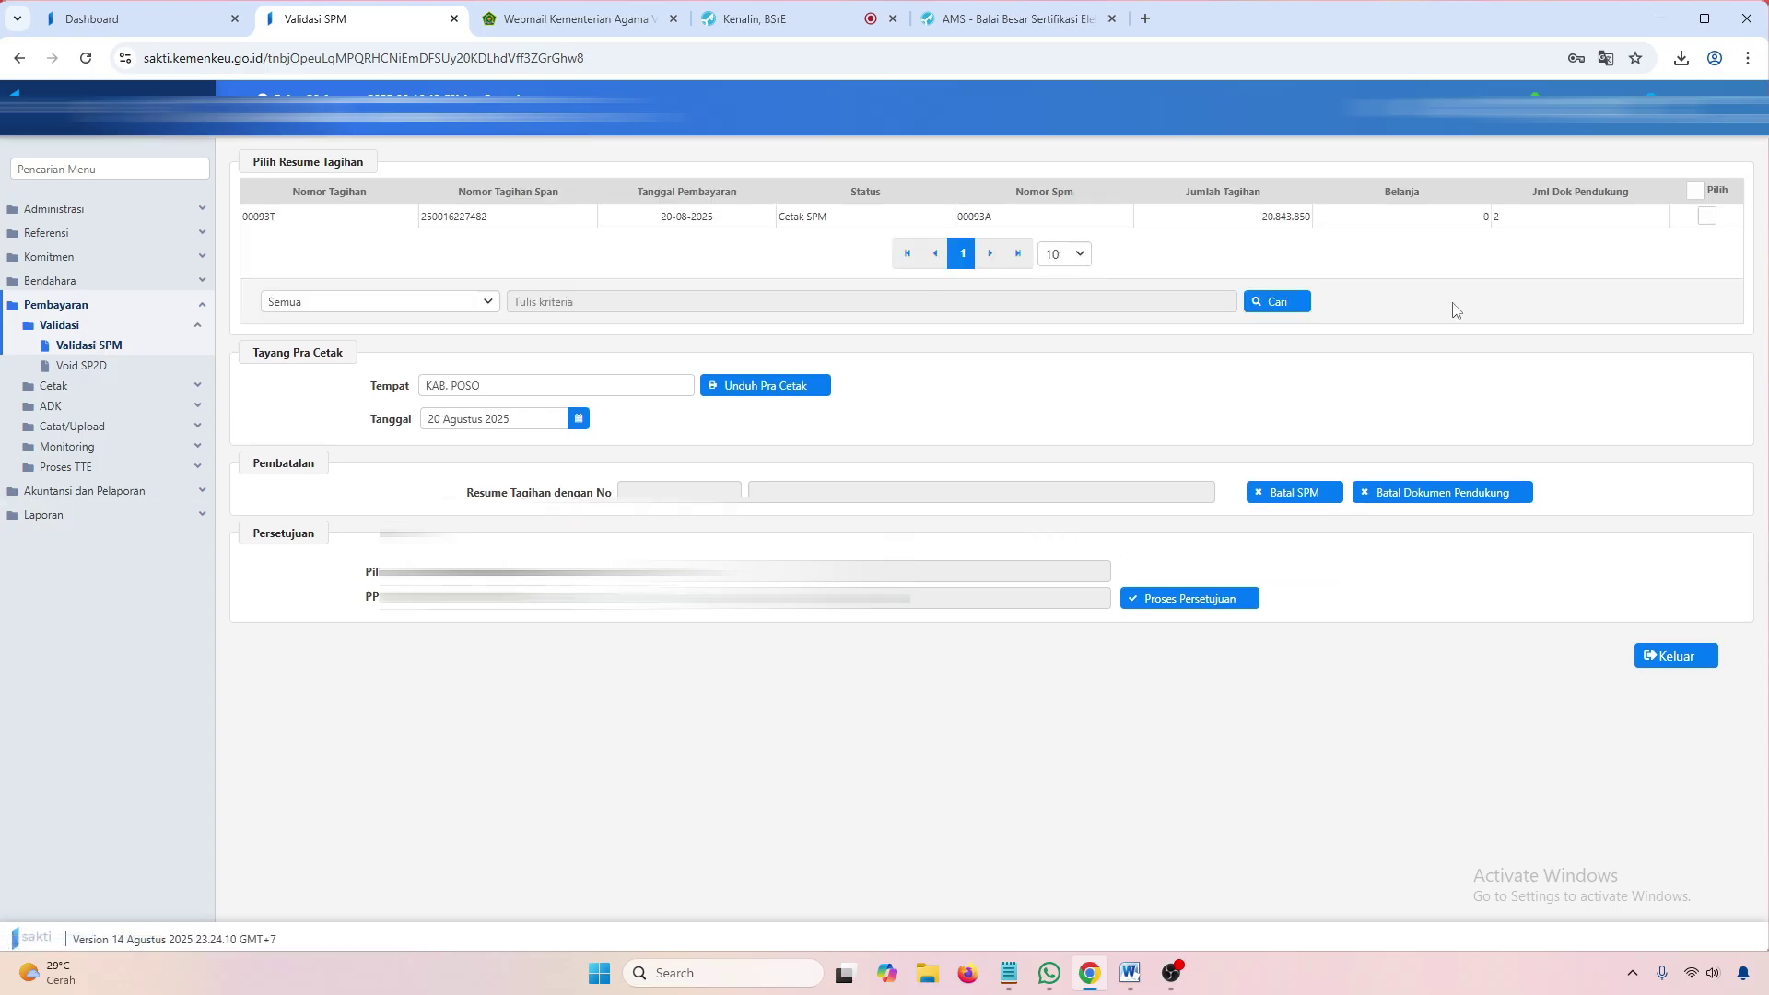
click(1706, 219)
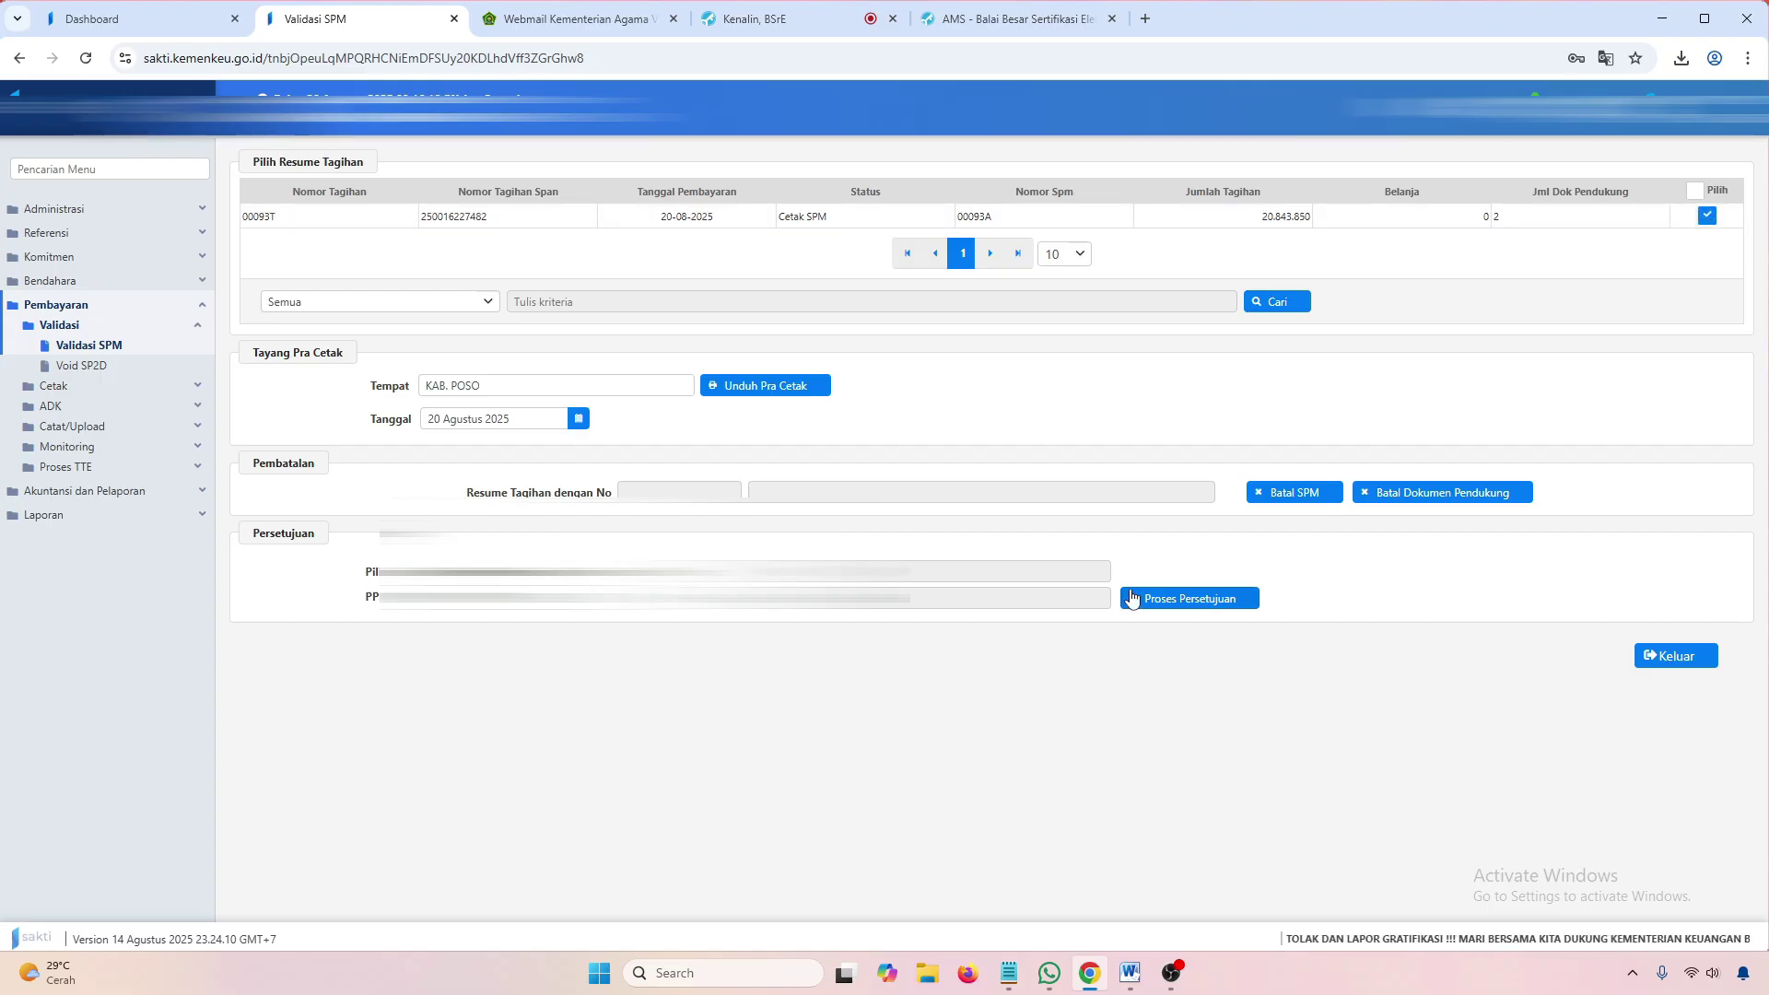
click(1160, 605)
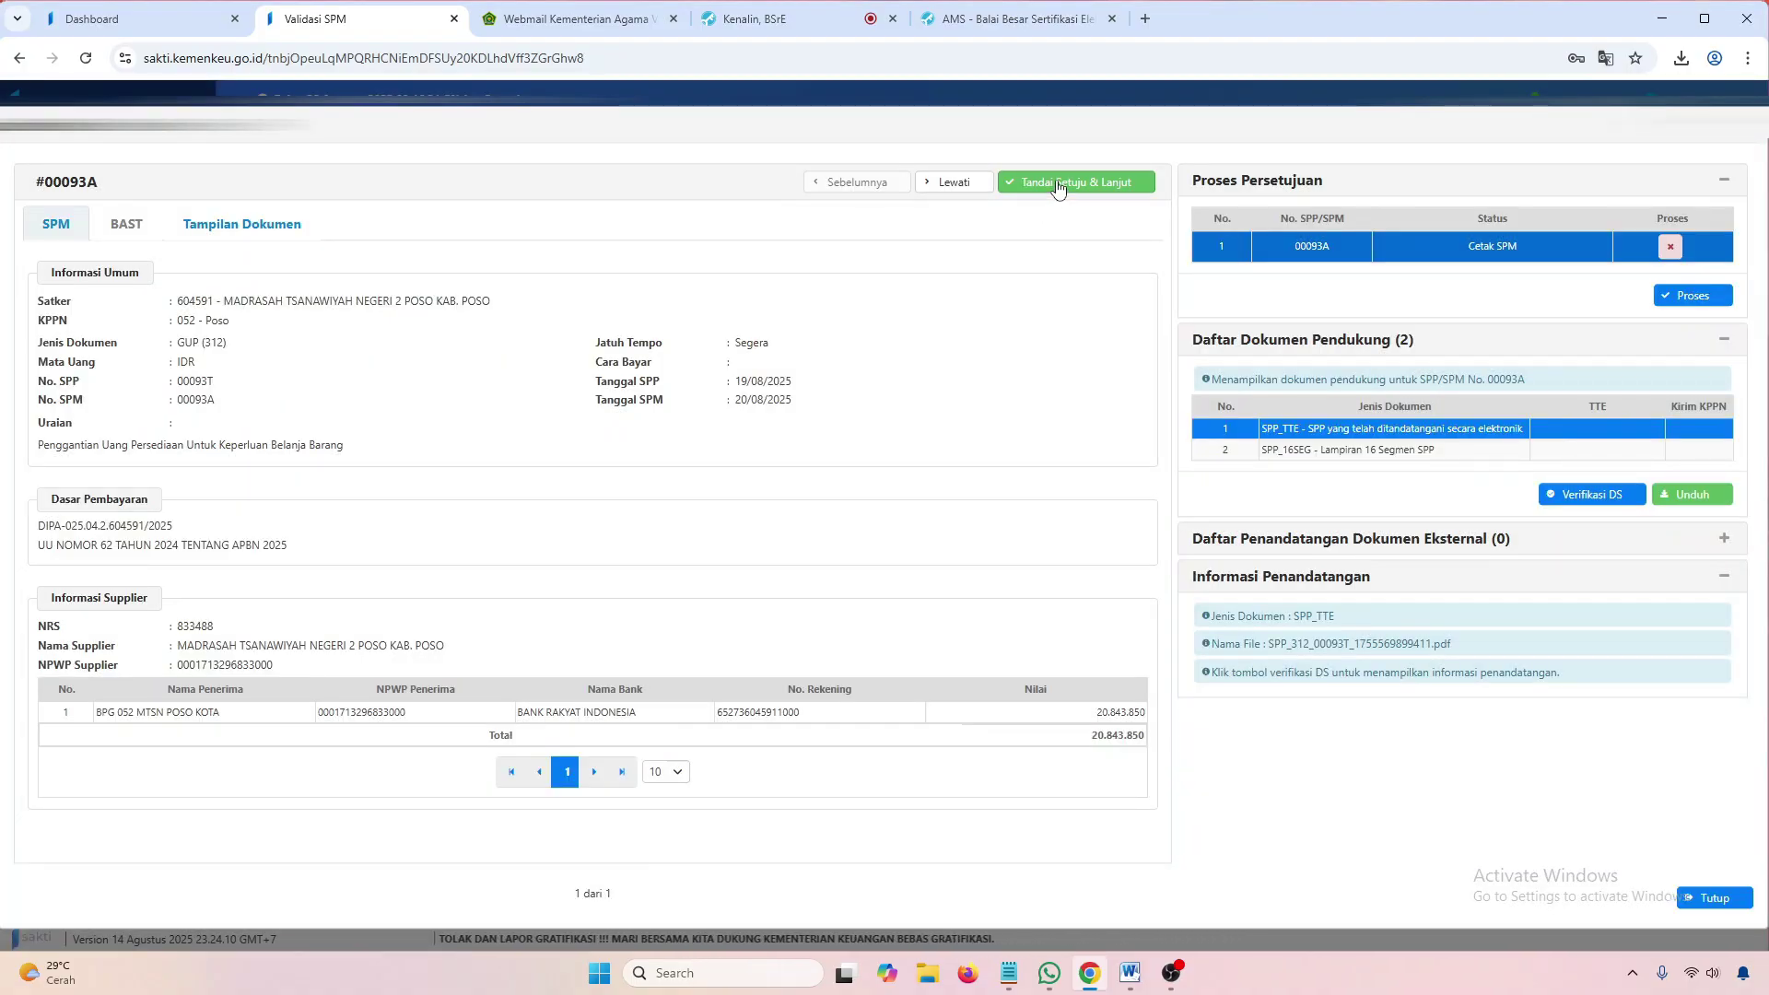
click(1059, 187)
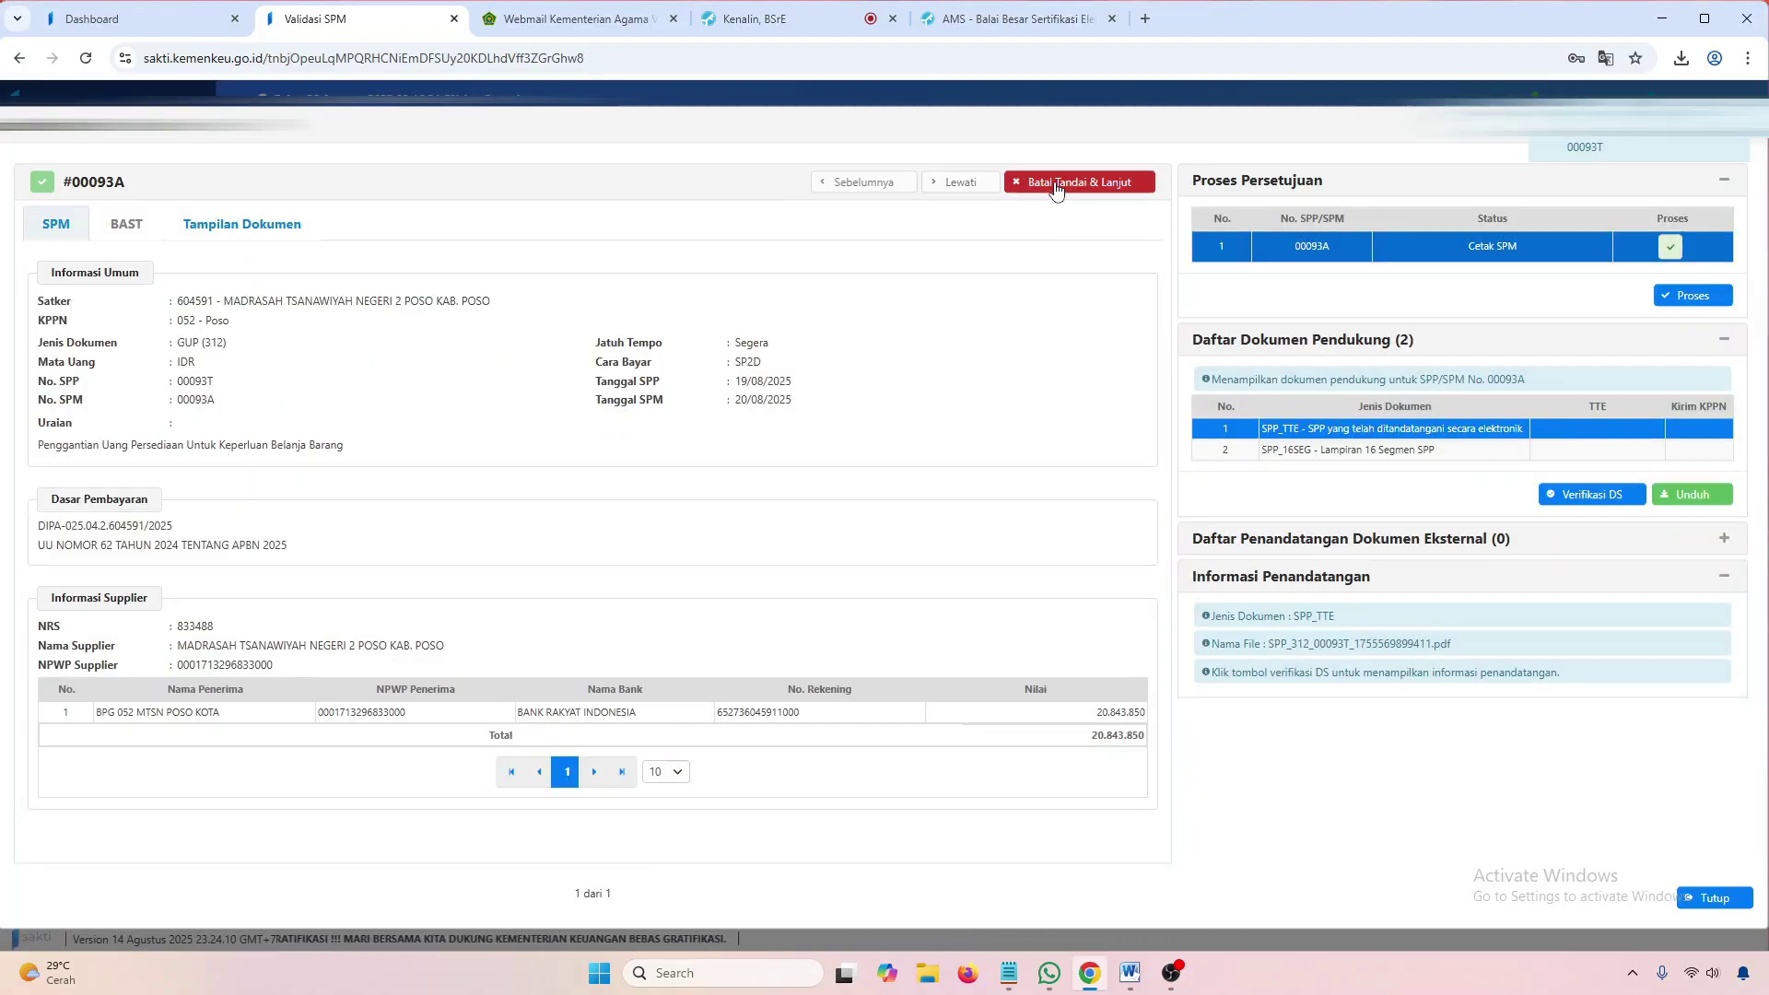
click(1682, 295)
Accept the signing declaration and e-sign SPM 00093A's approval with the signing passphrase.
click(920, 586)
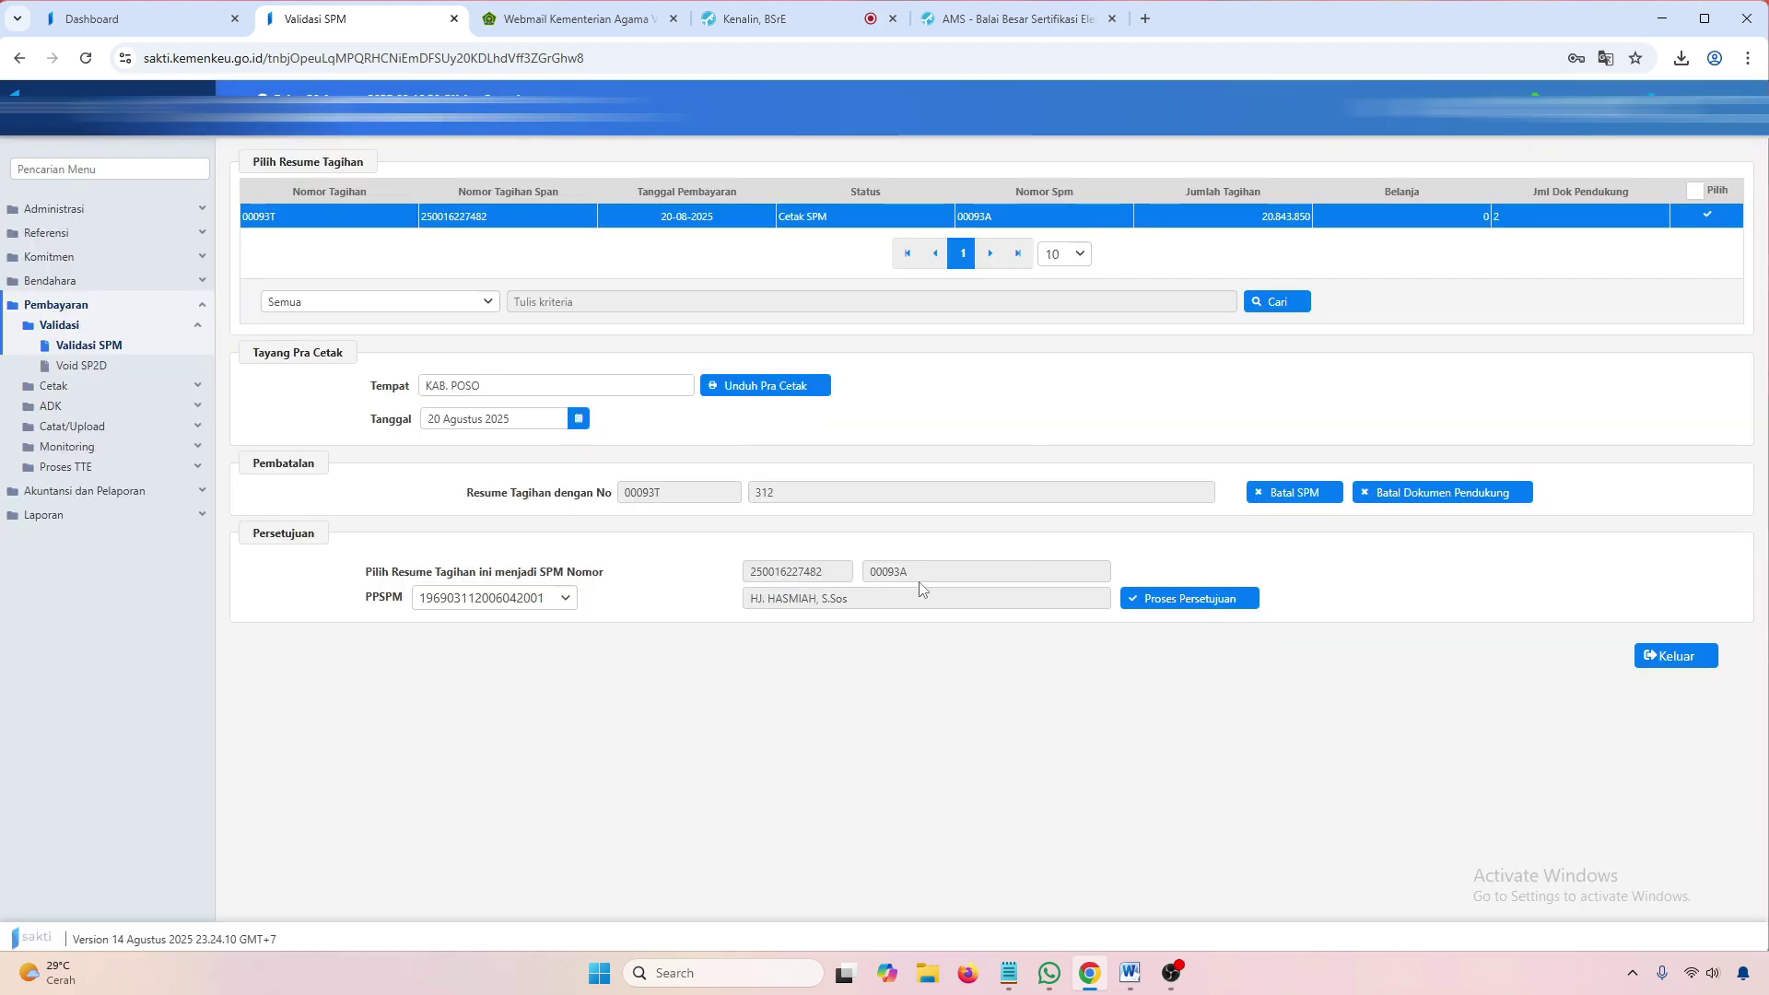
click(554, 563)
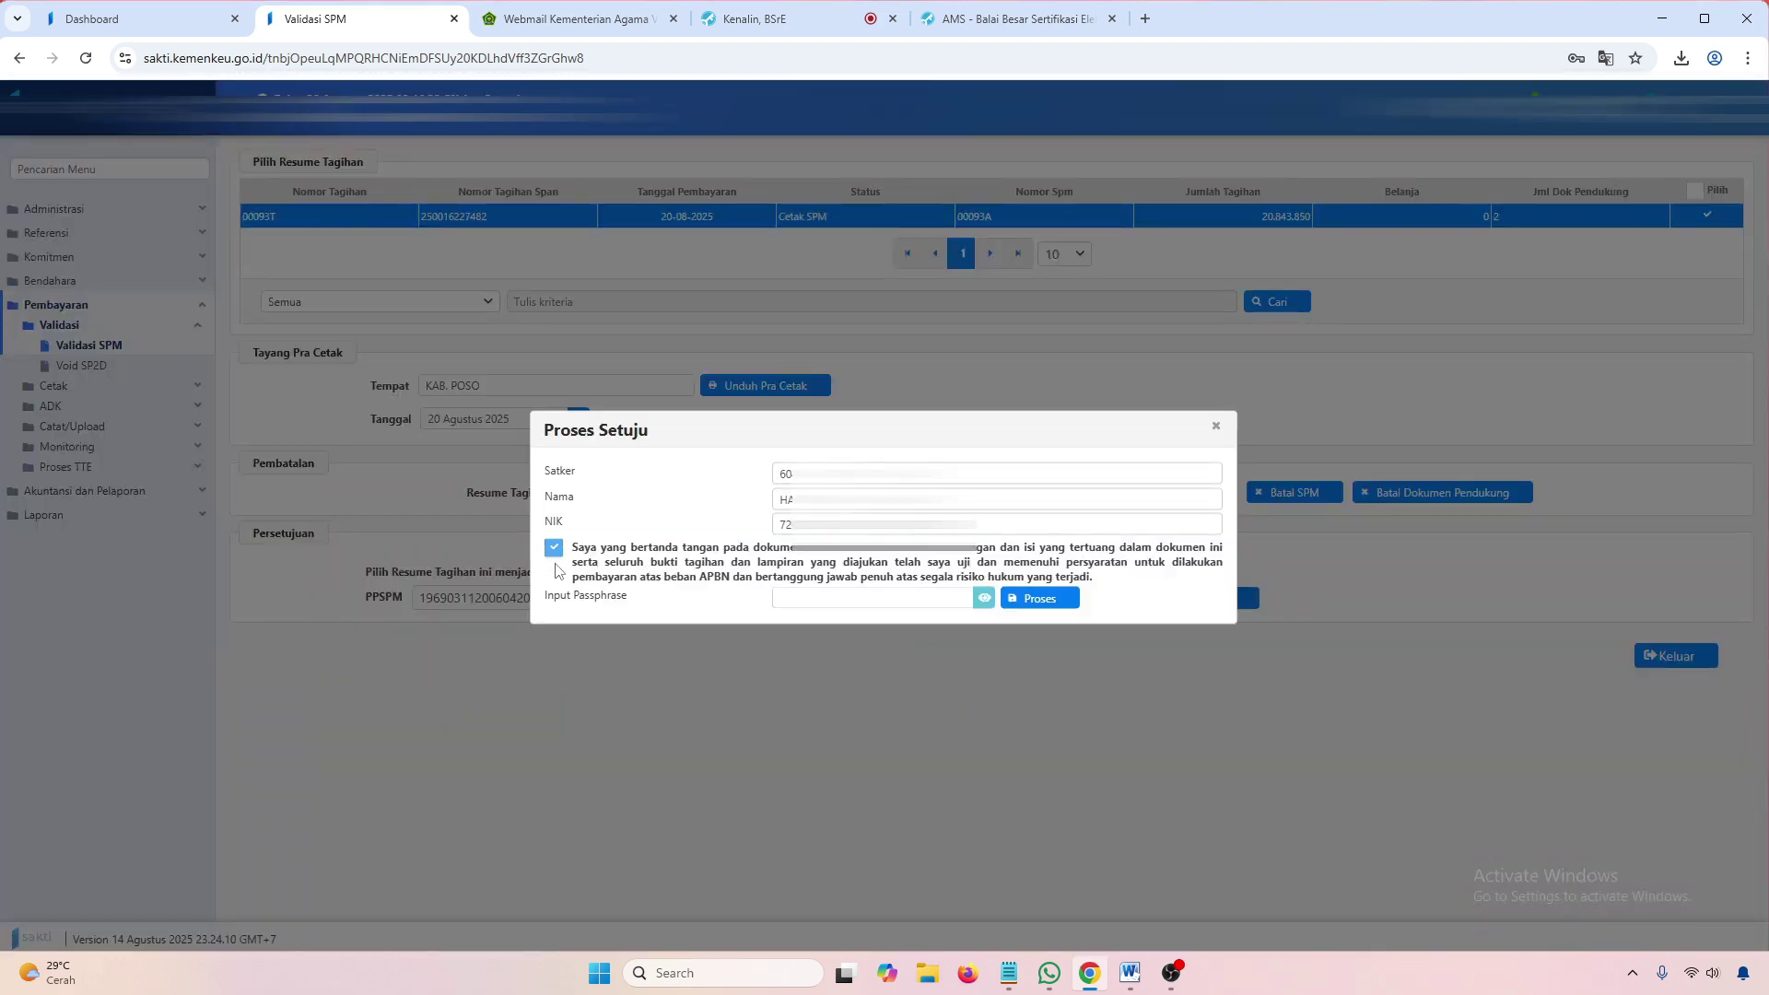
click(805, 602)
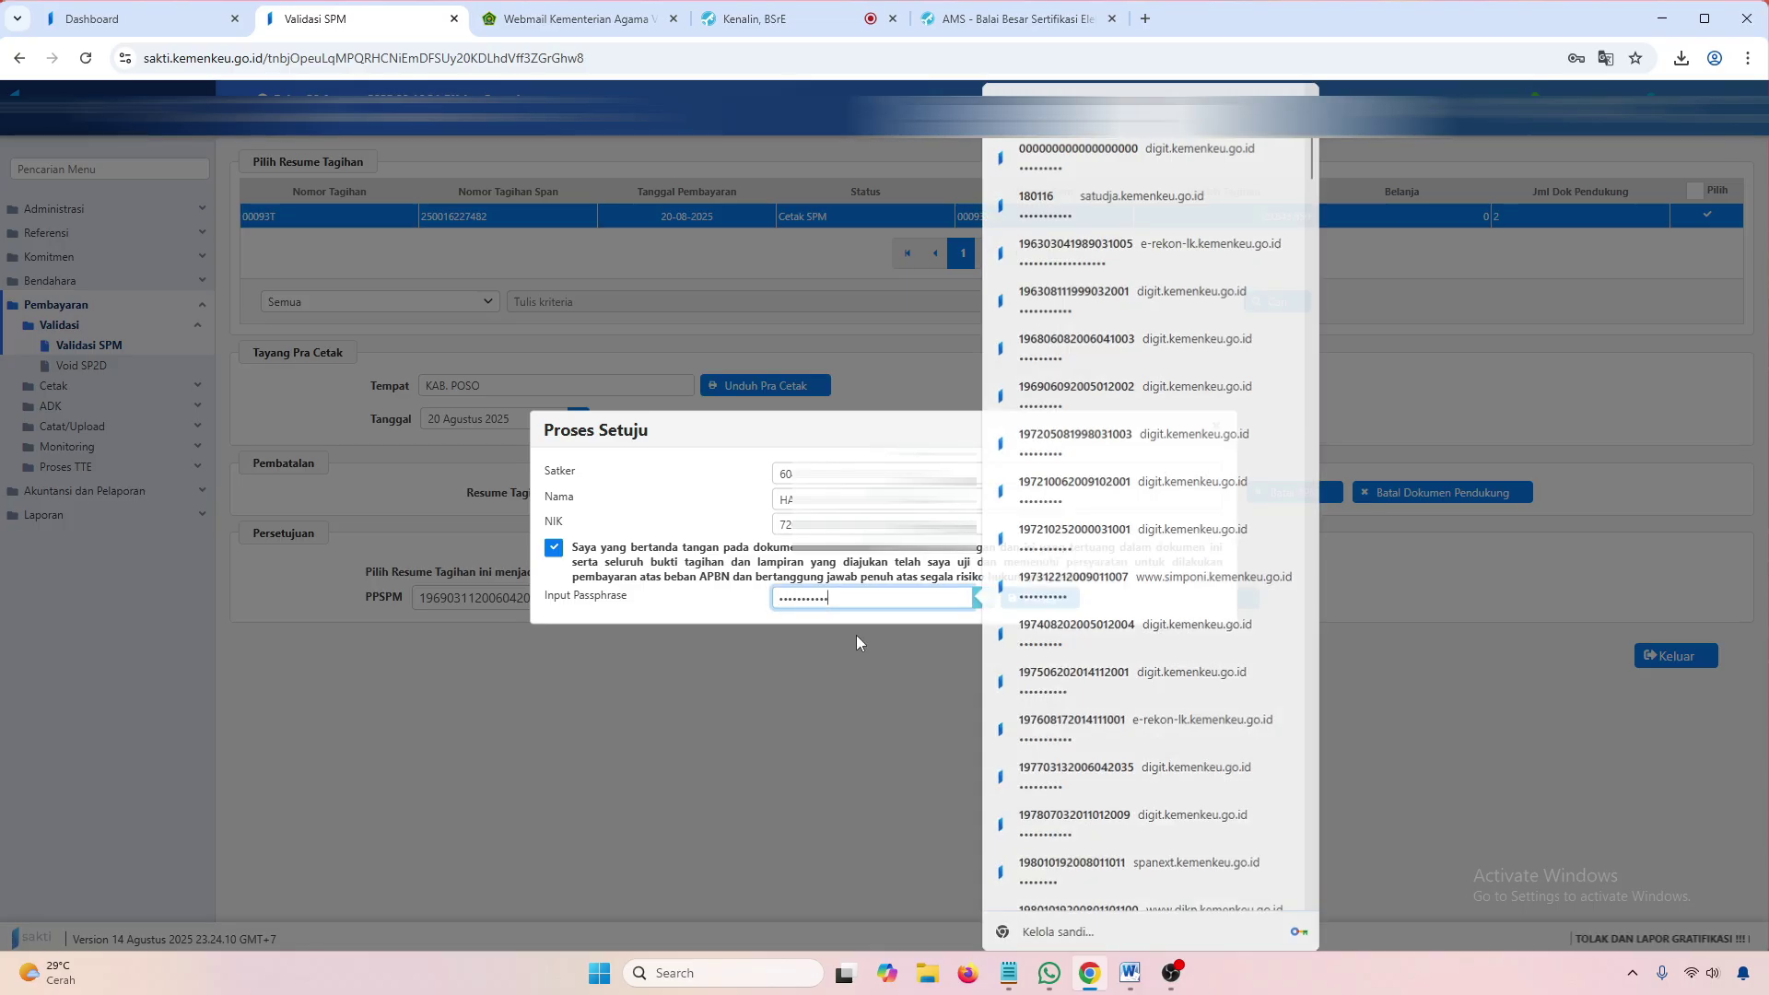
text(•••••••••••)
click(985, 599)
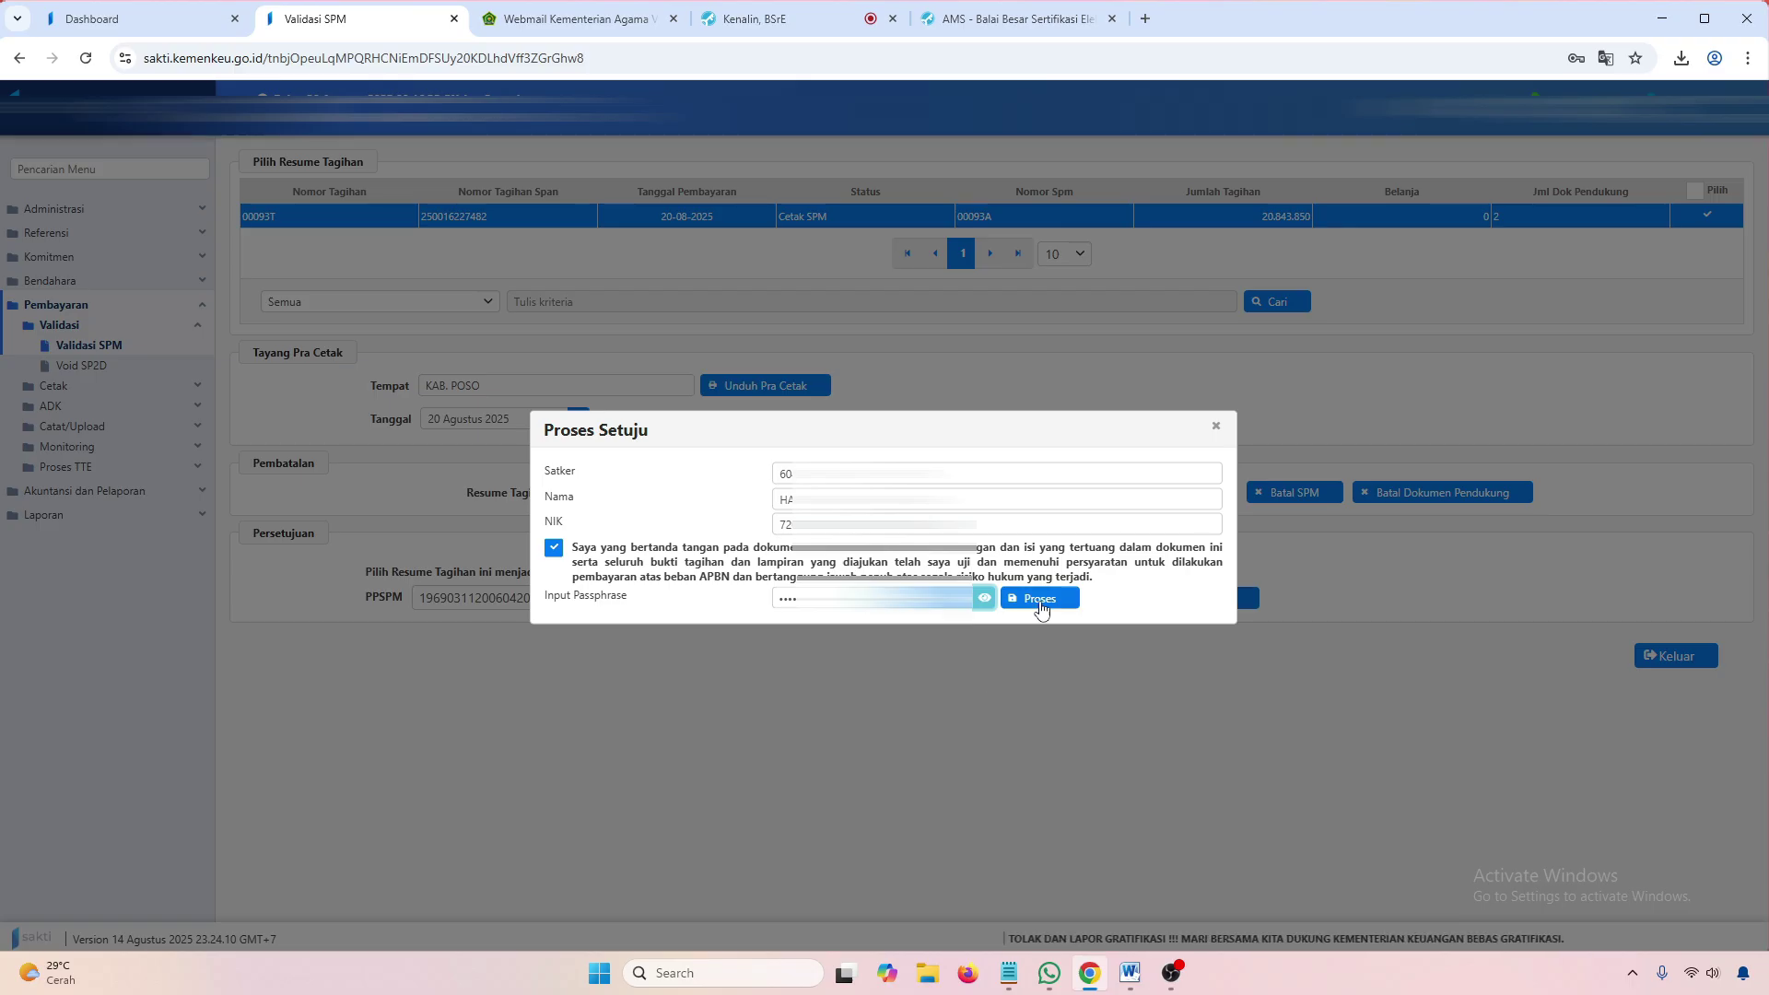
click(1041, 601)
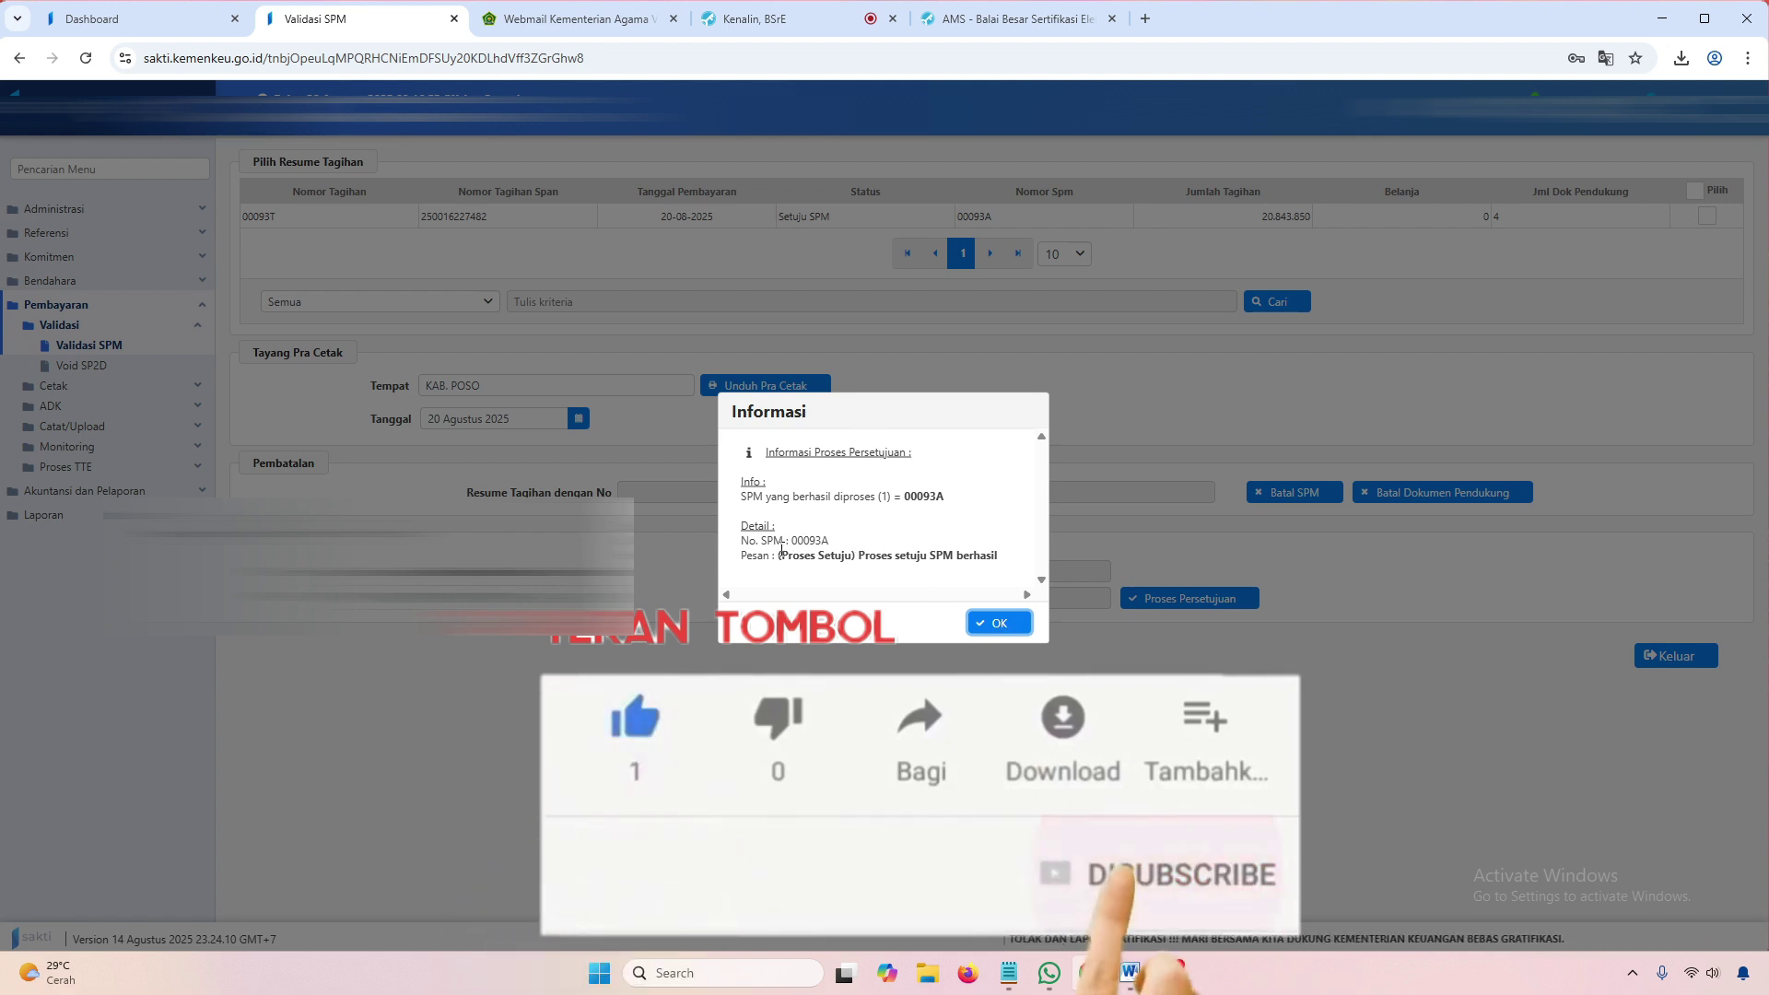
Acknowledge the approval success message and exit the Validasi SPM form.
drag(781, 556, 1000, 555)
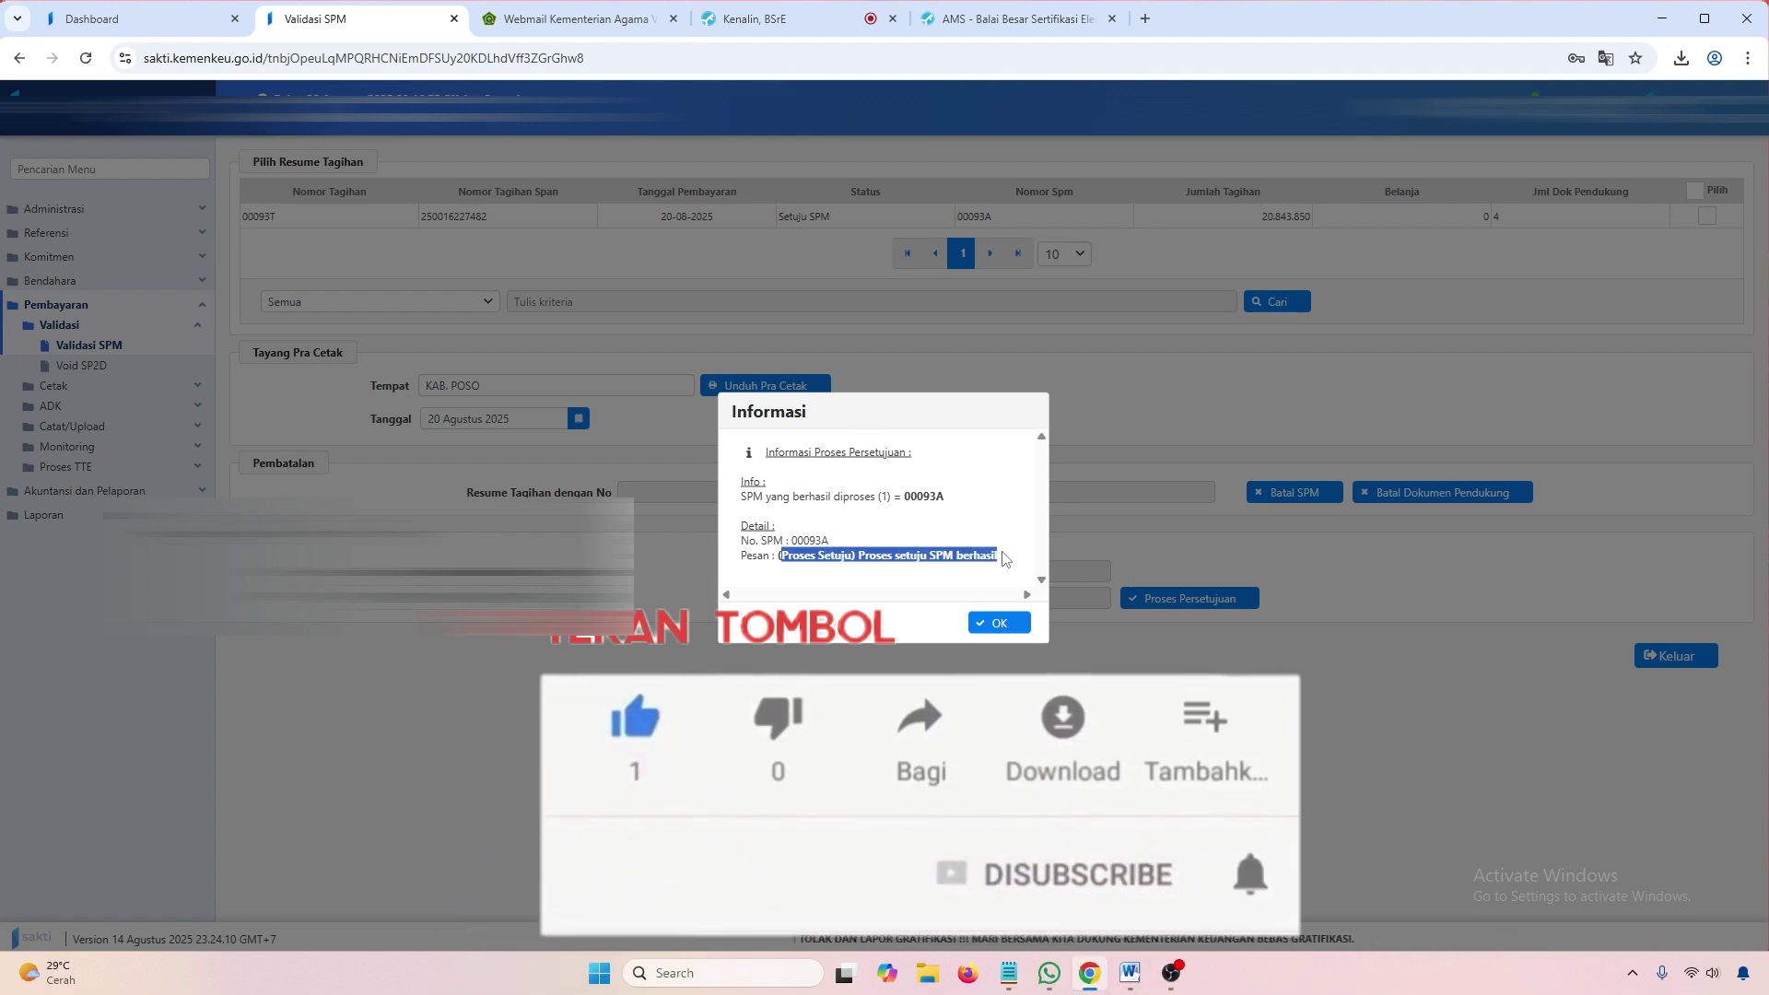
click(999, 623)
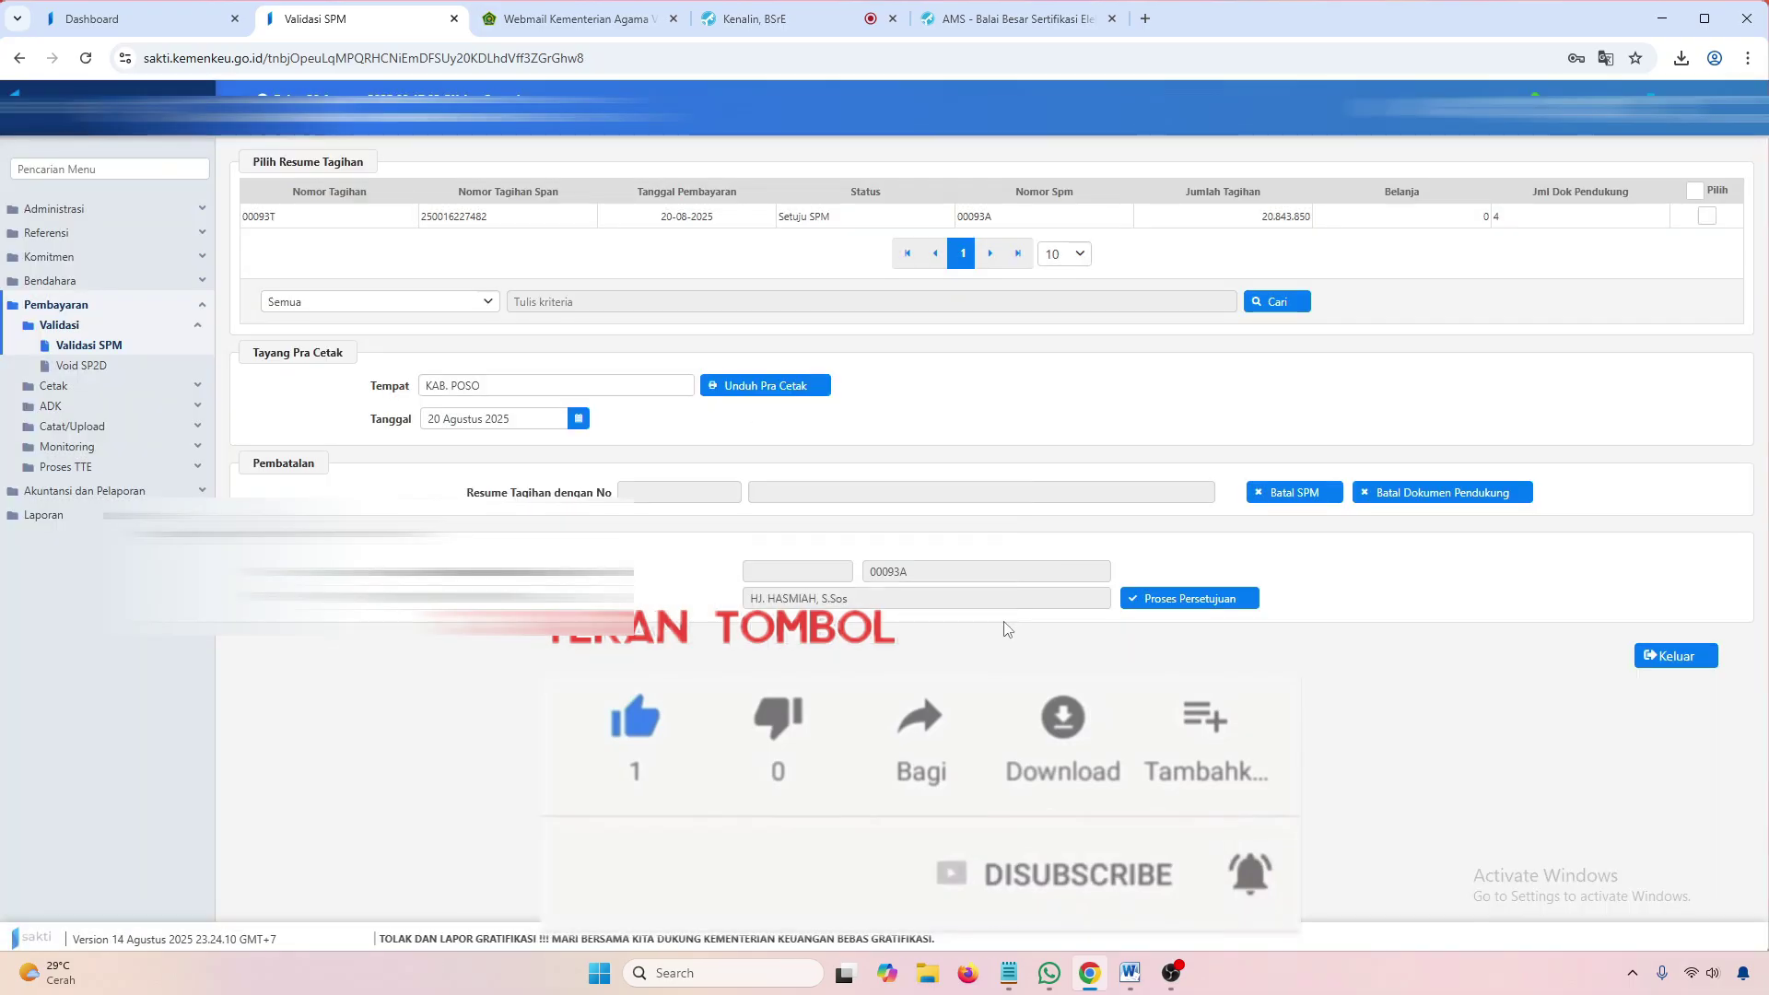
click(1668, 657)
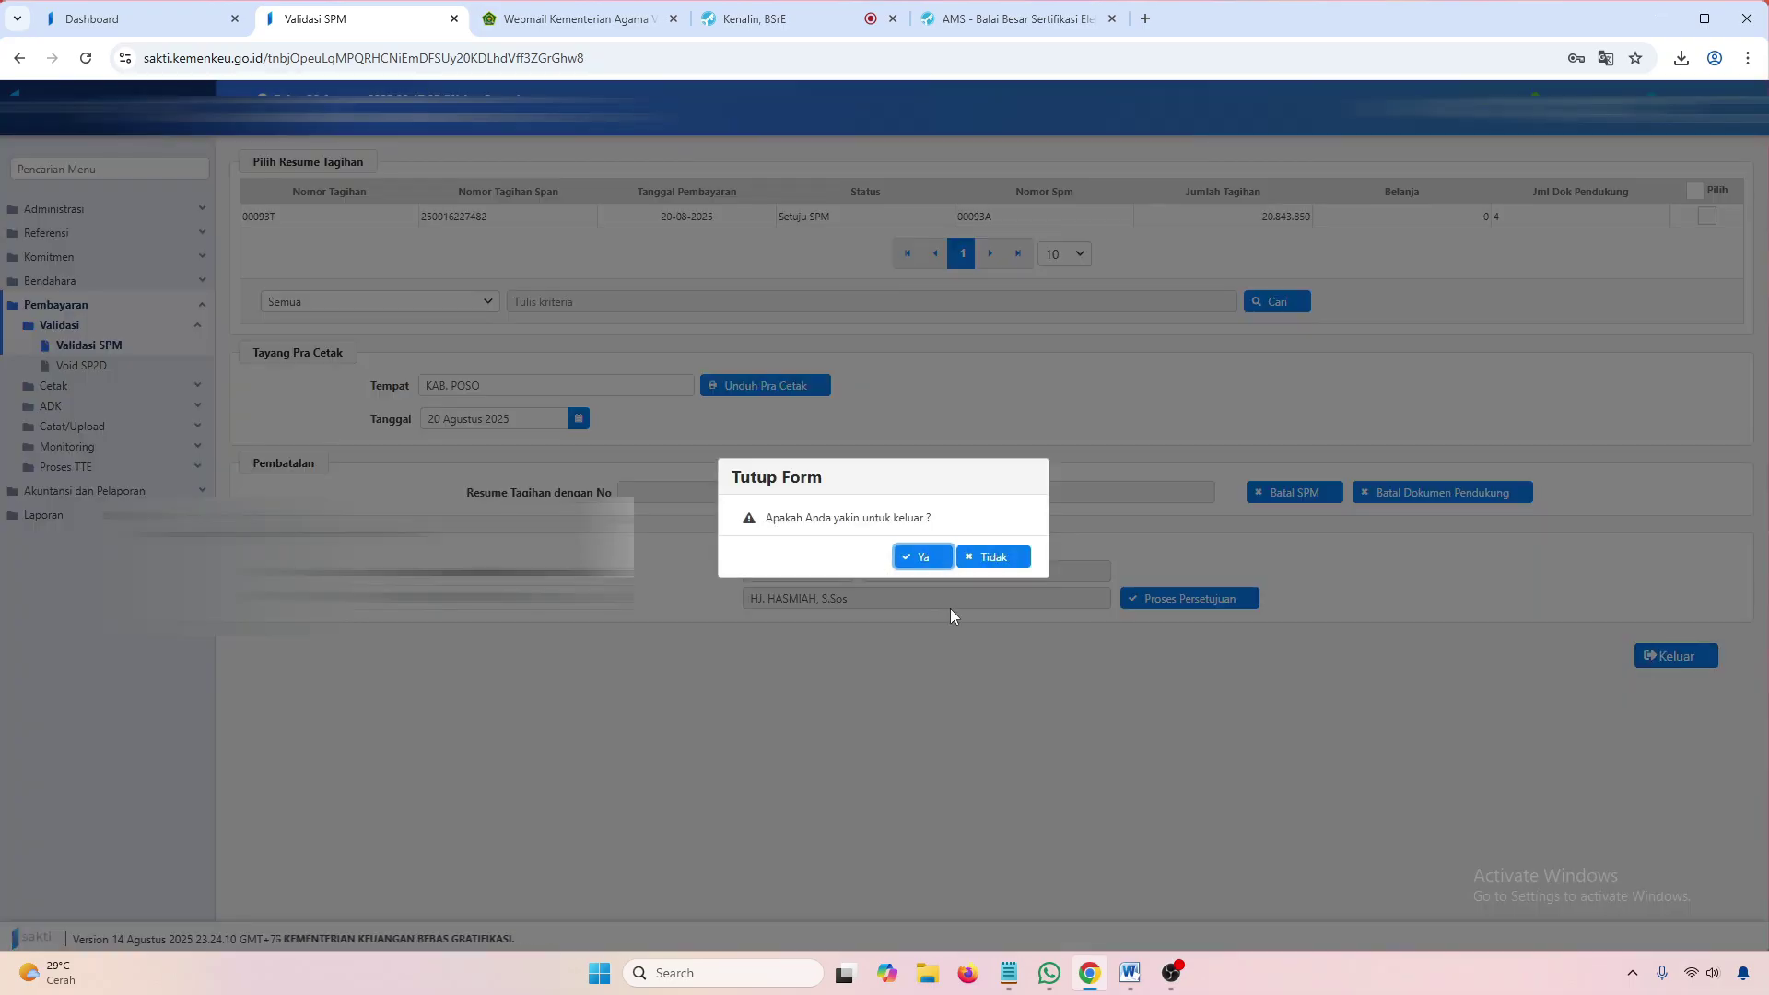
click(922, 559)
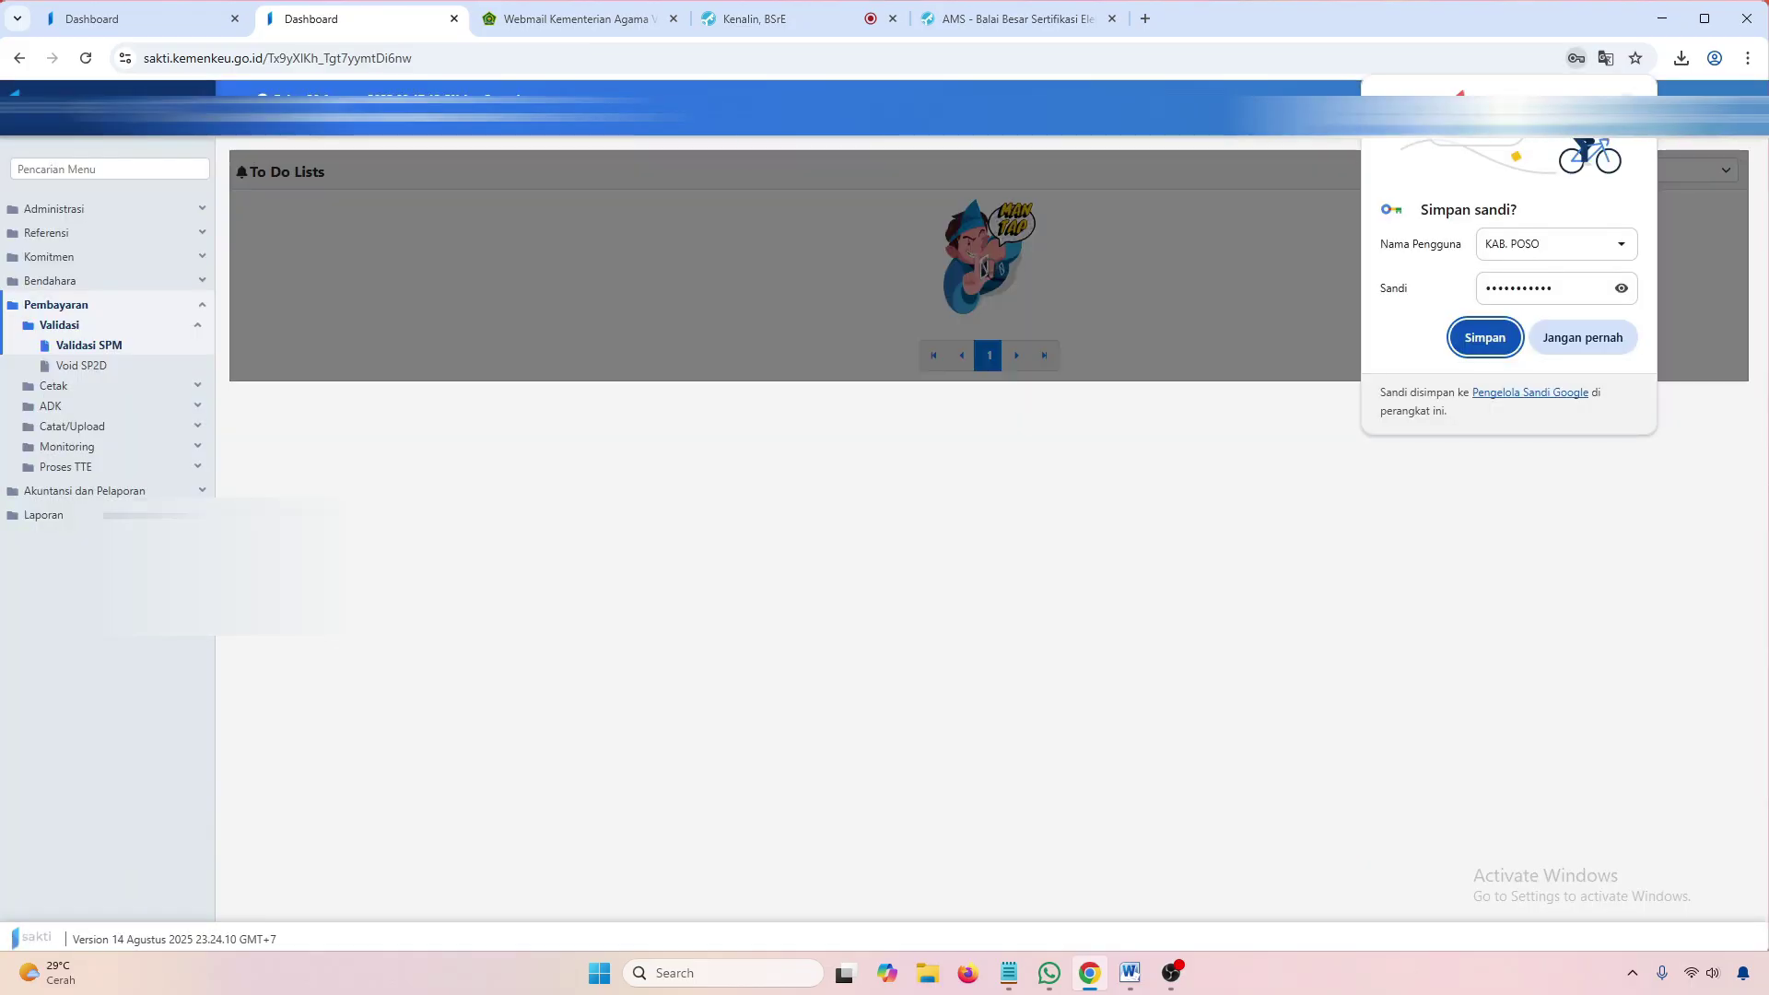
In ADK SPM OTP, select SPM 00093A and start Proses ADK SPM to request an OTP.
click(88, 406)
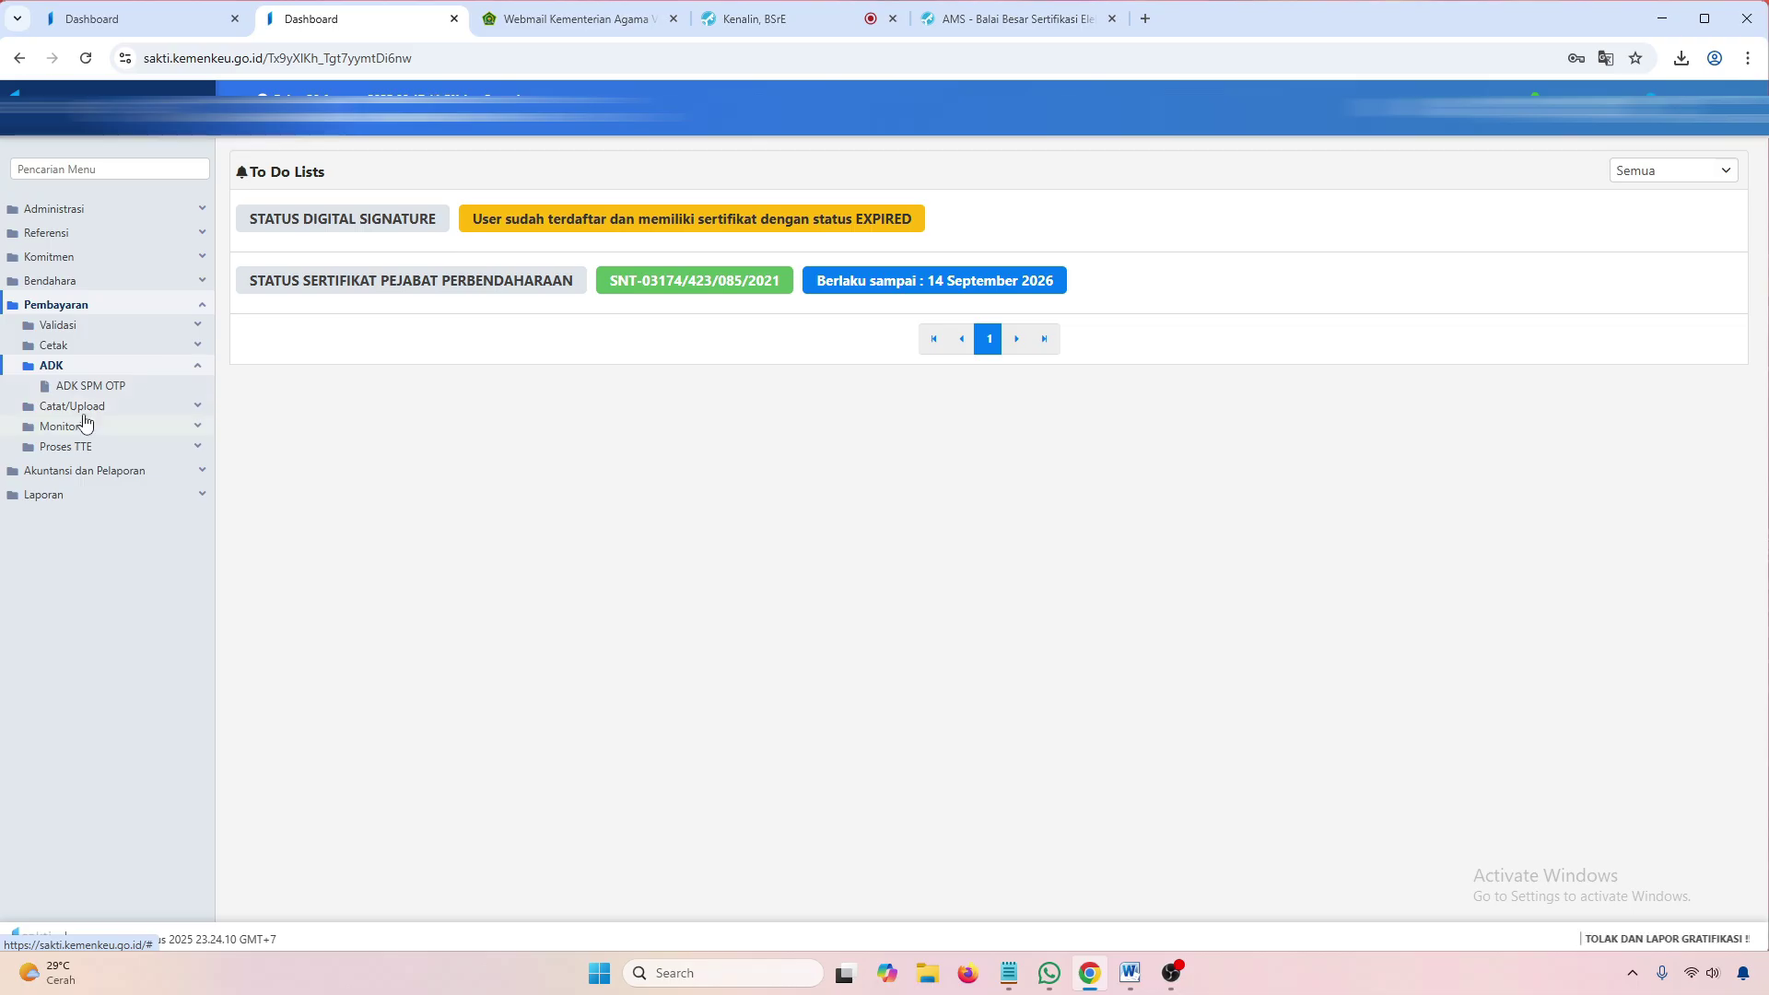
click(100, 387)
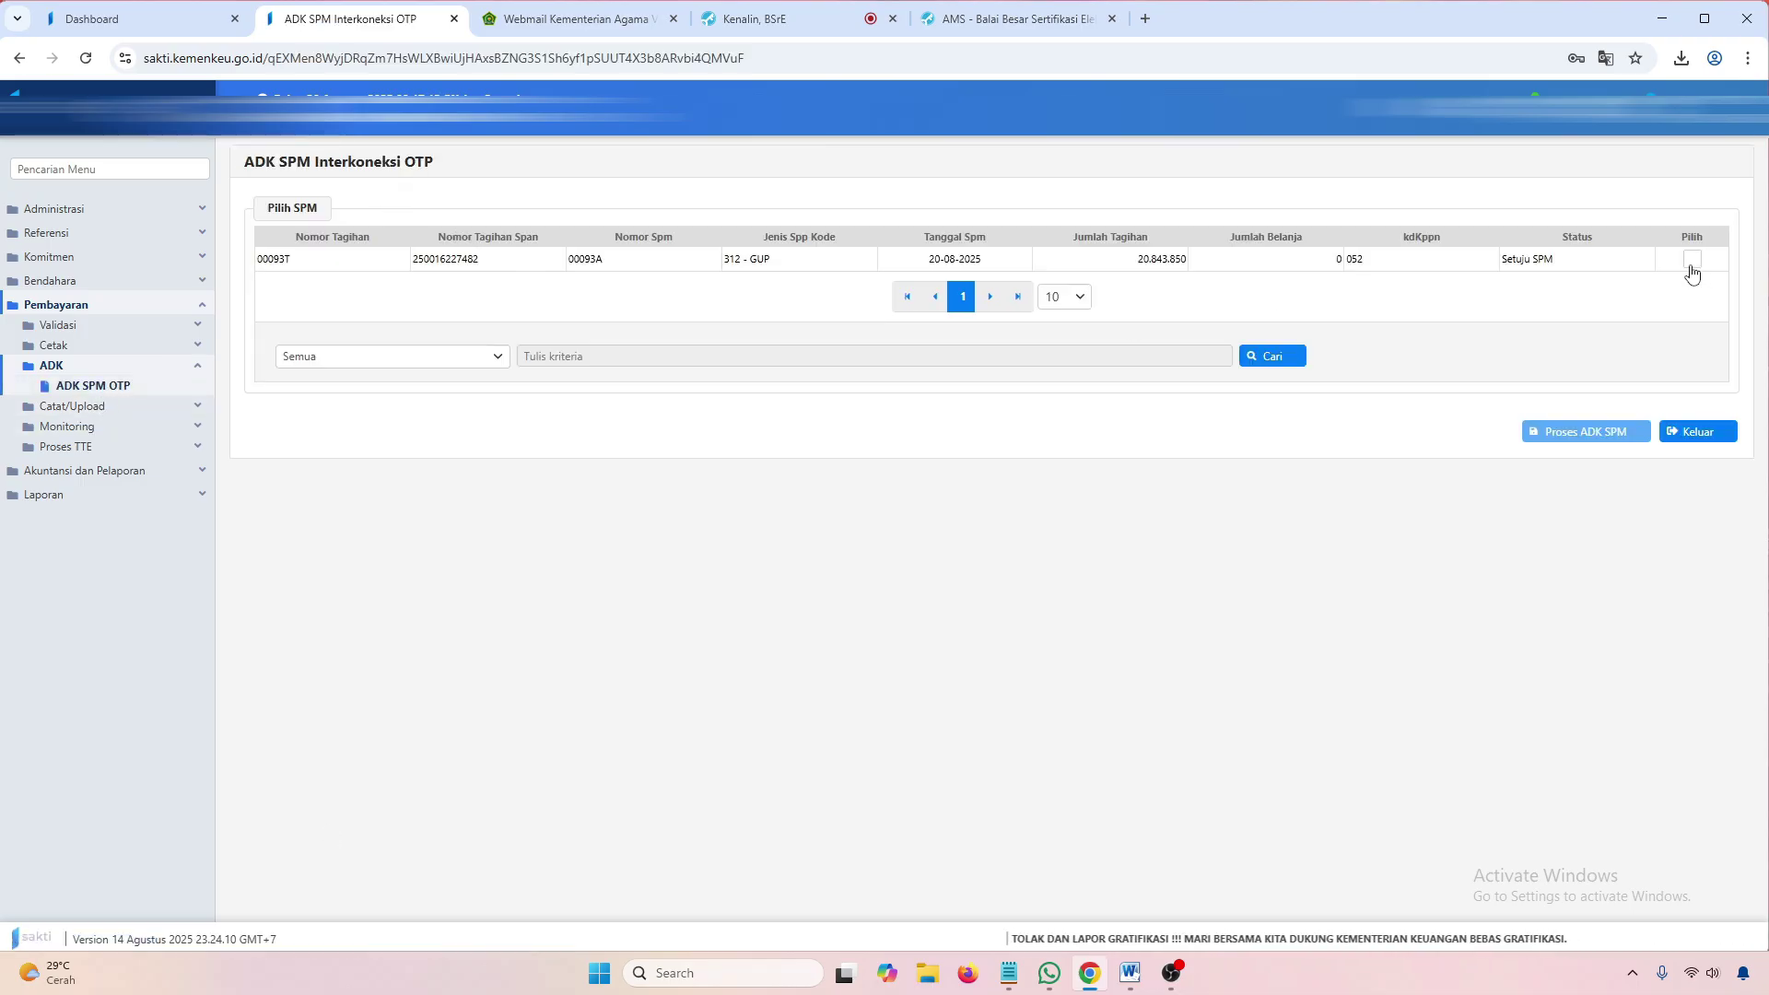
click(1695, 262)
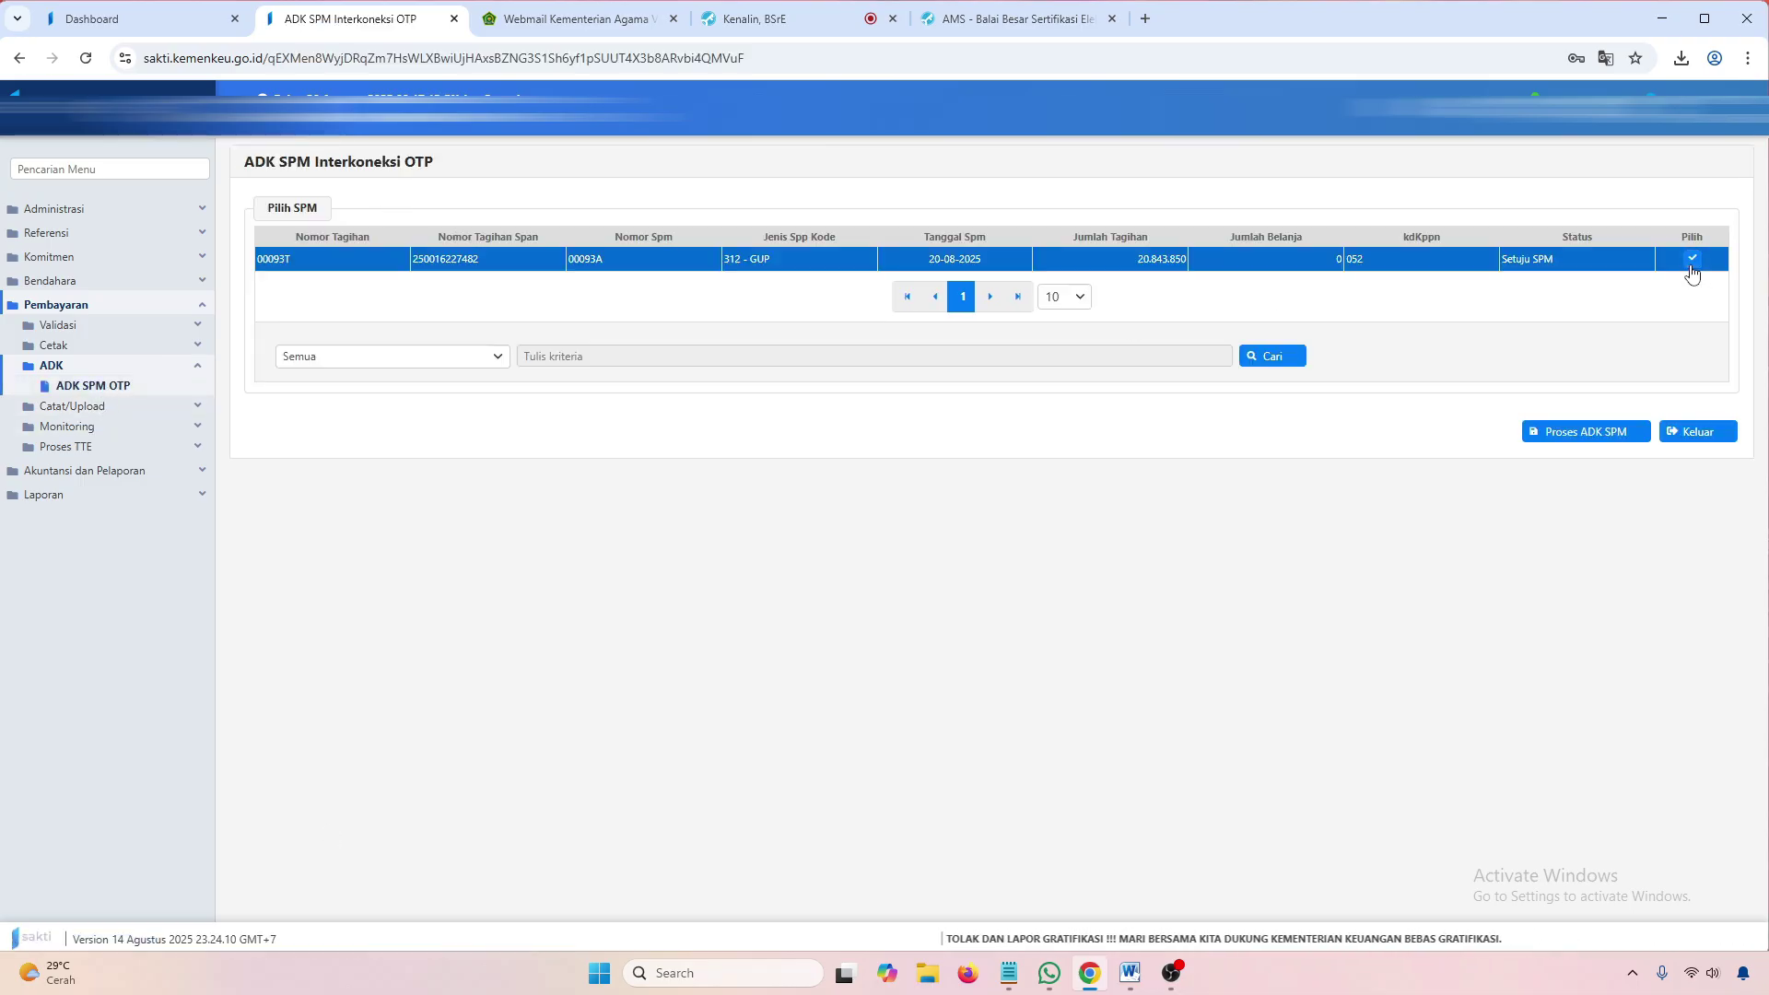
click(1575, 433)
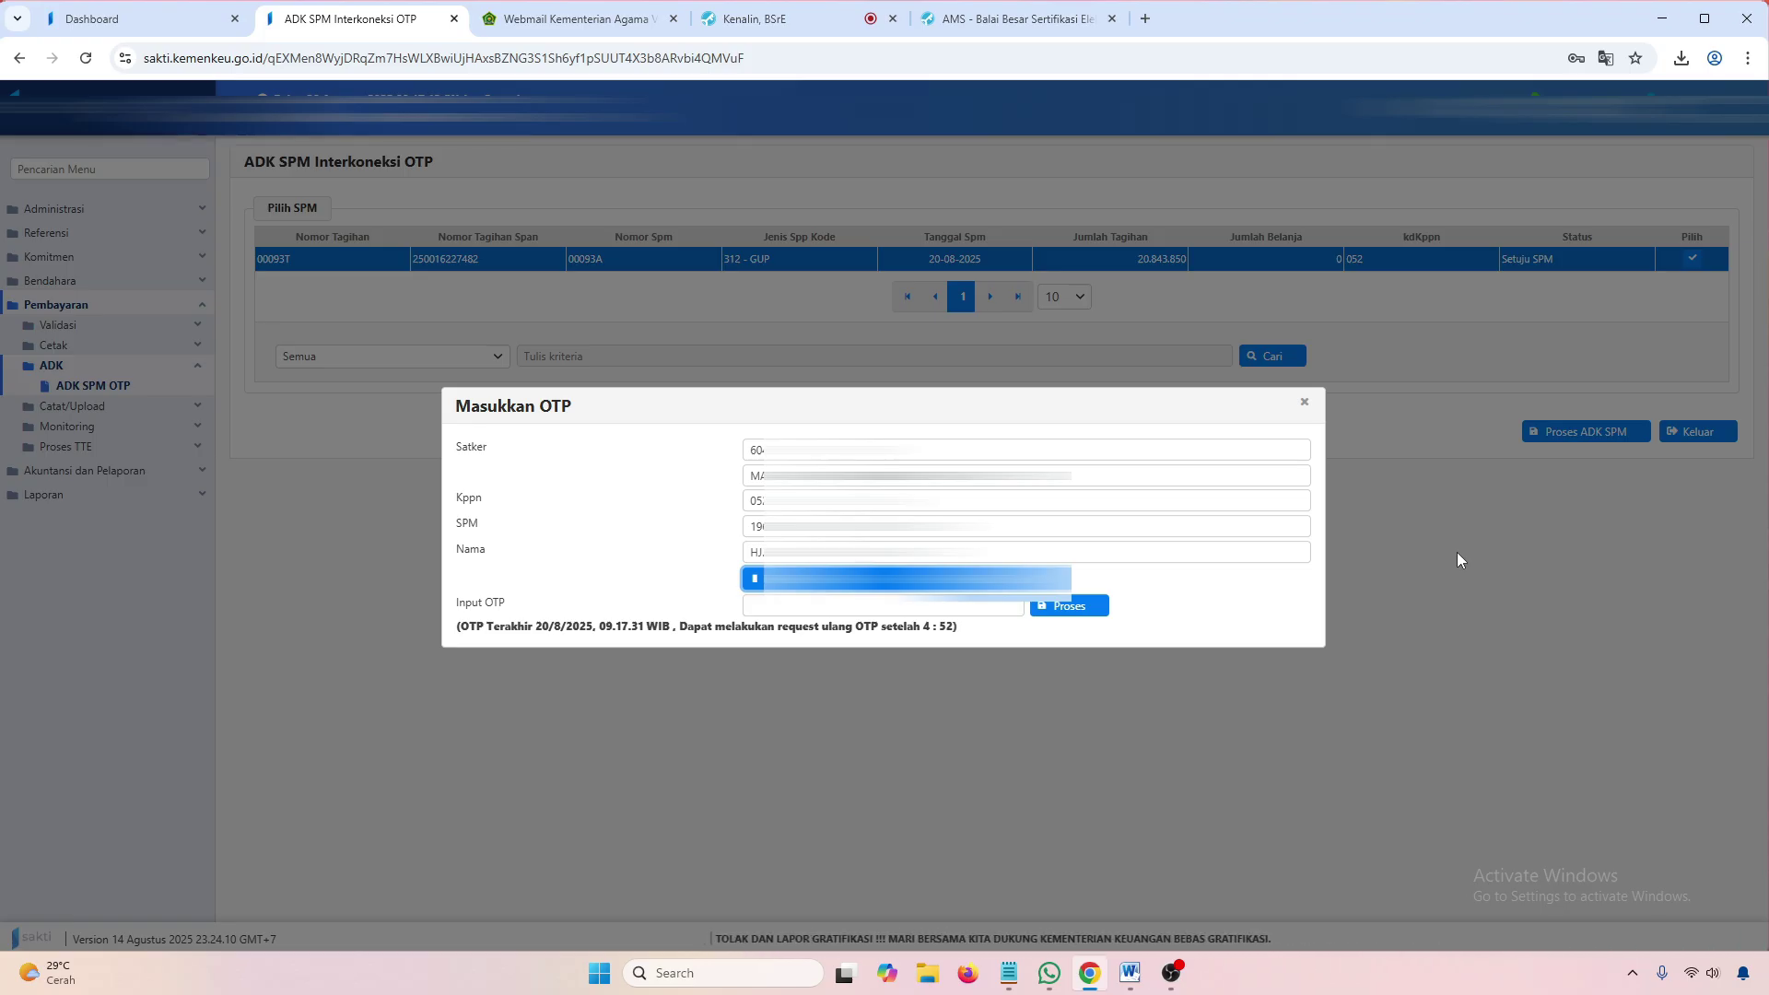
Submit the received OTP code to send SPM 00093A, then return to the Word guide.
click(823, 606)
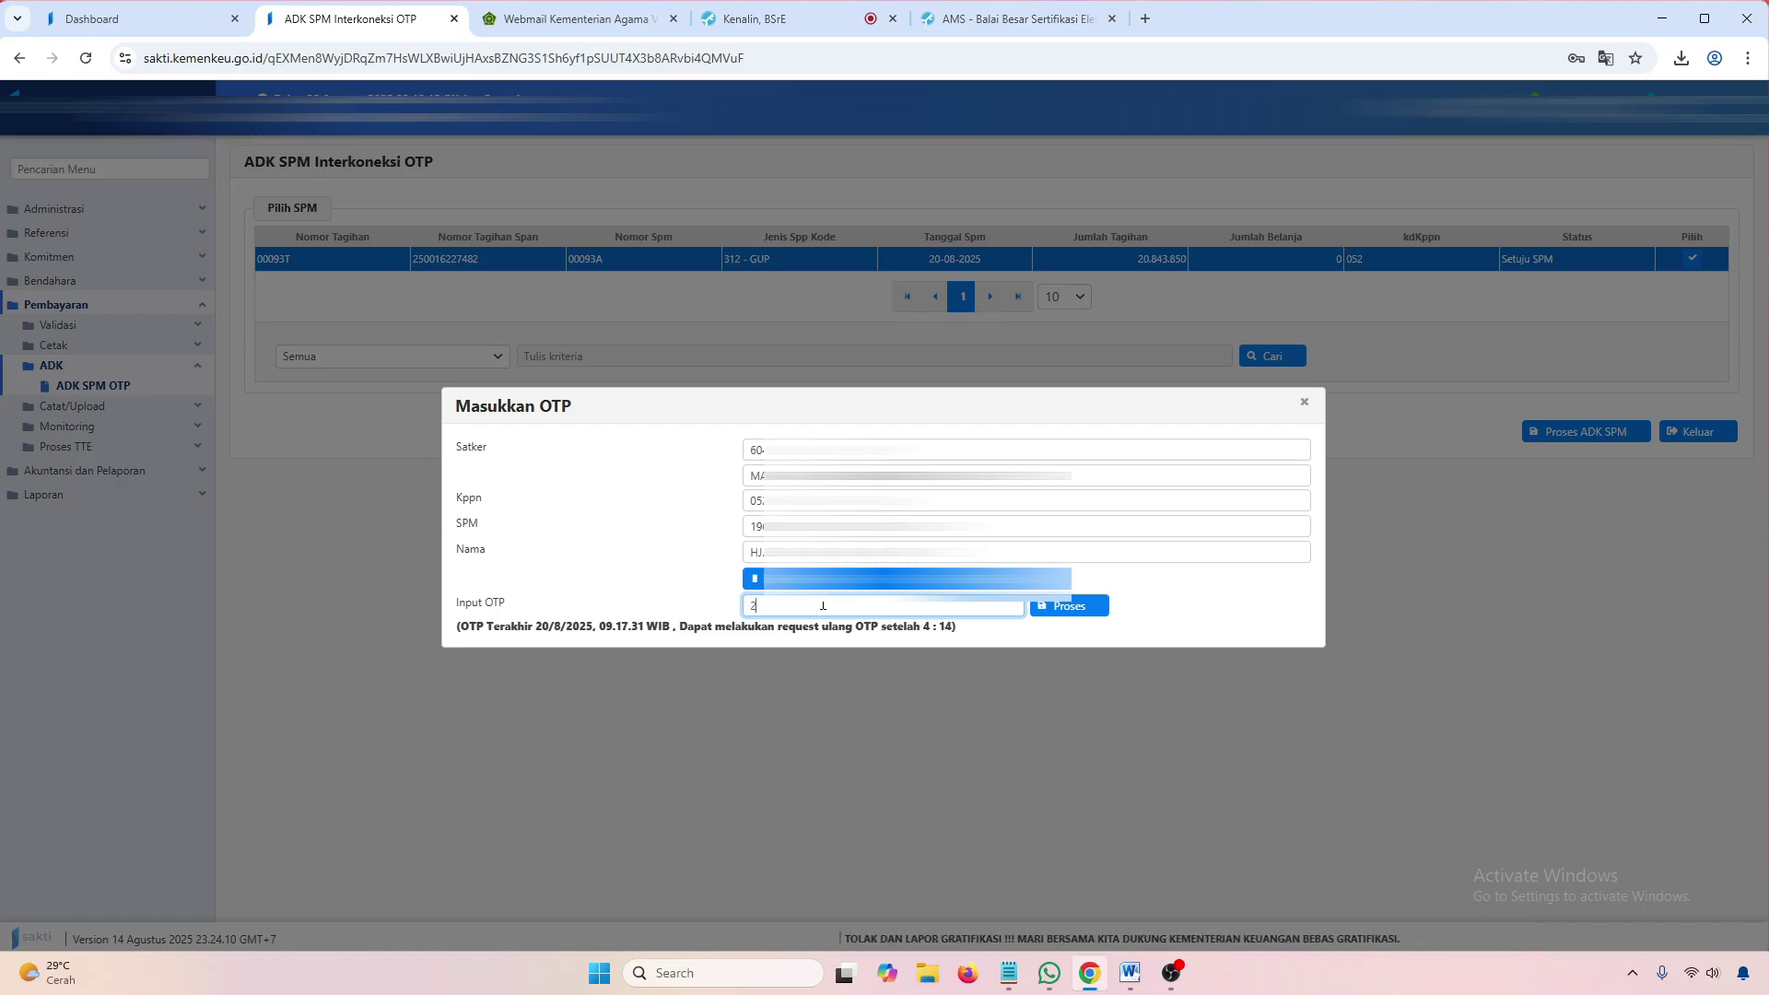
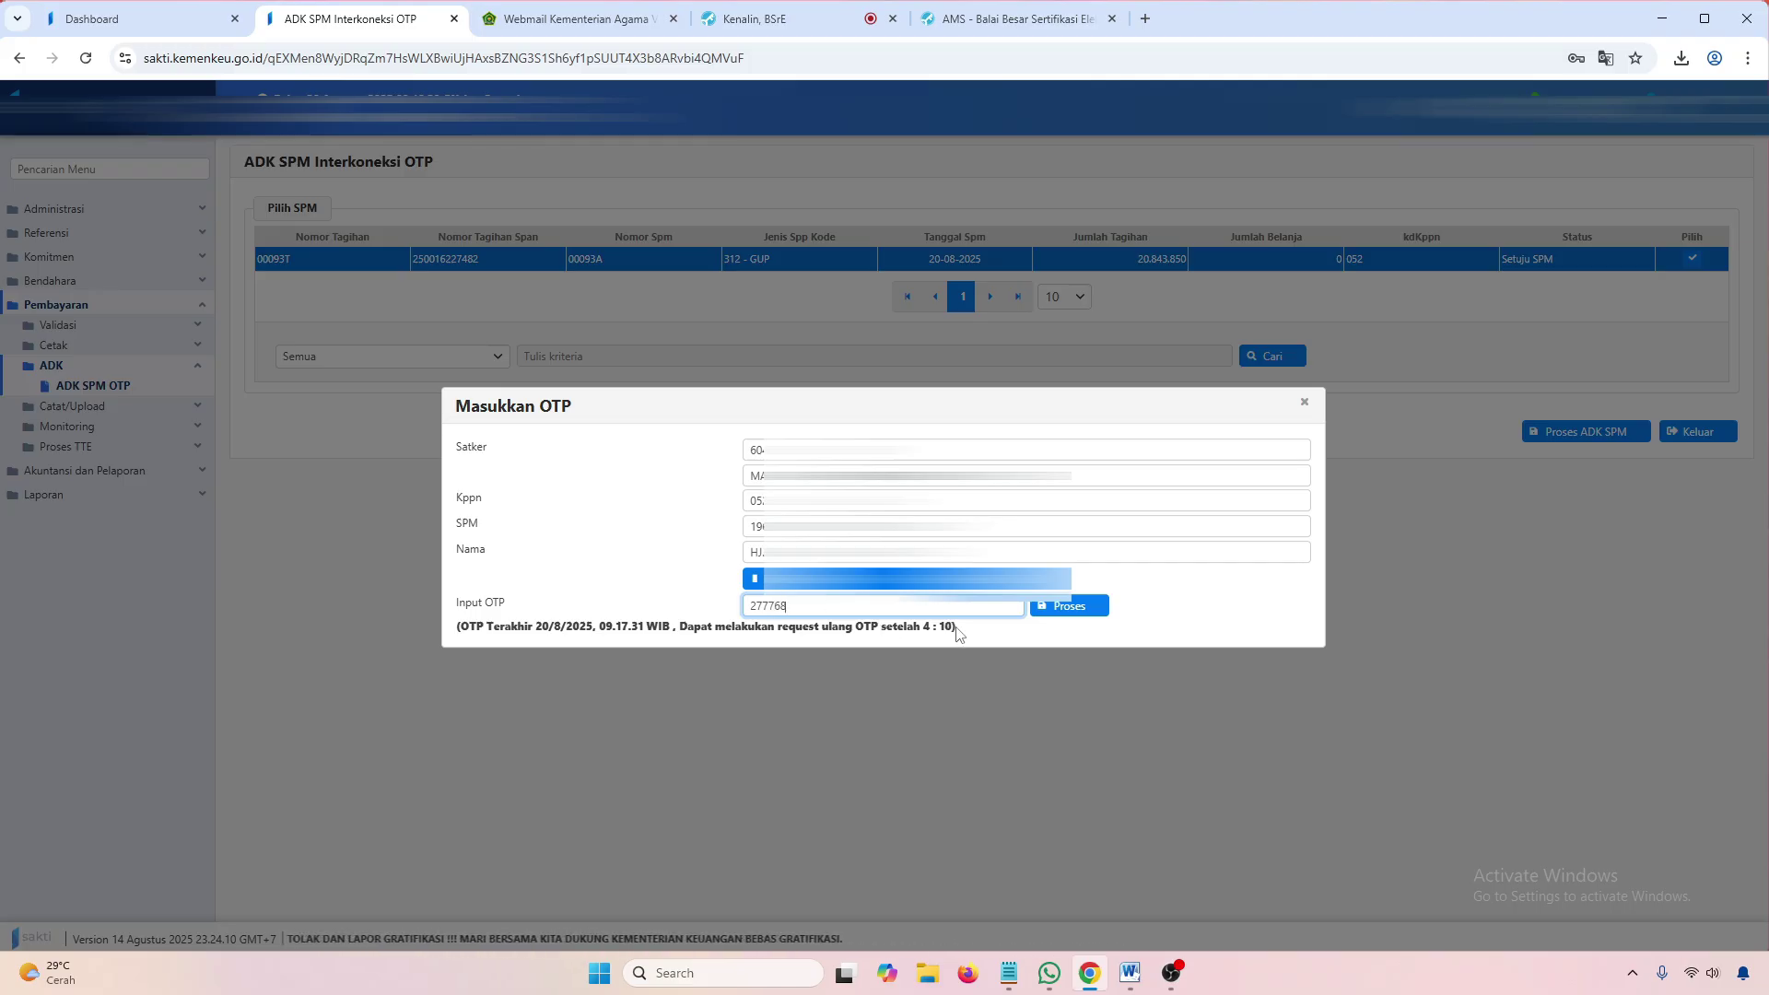
click(1076, 606)
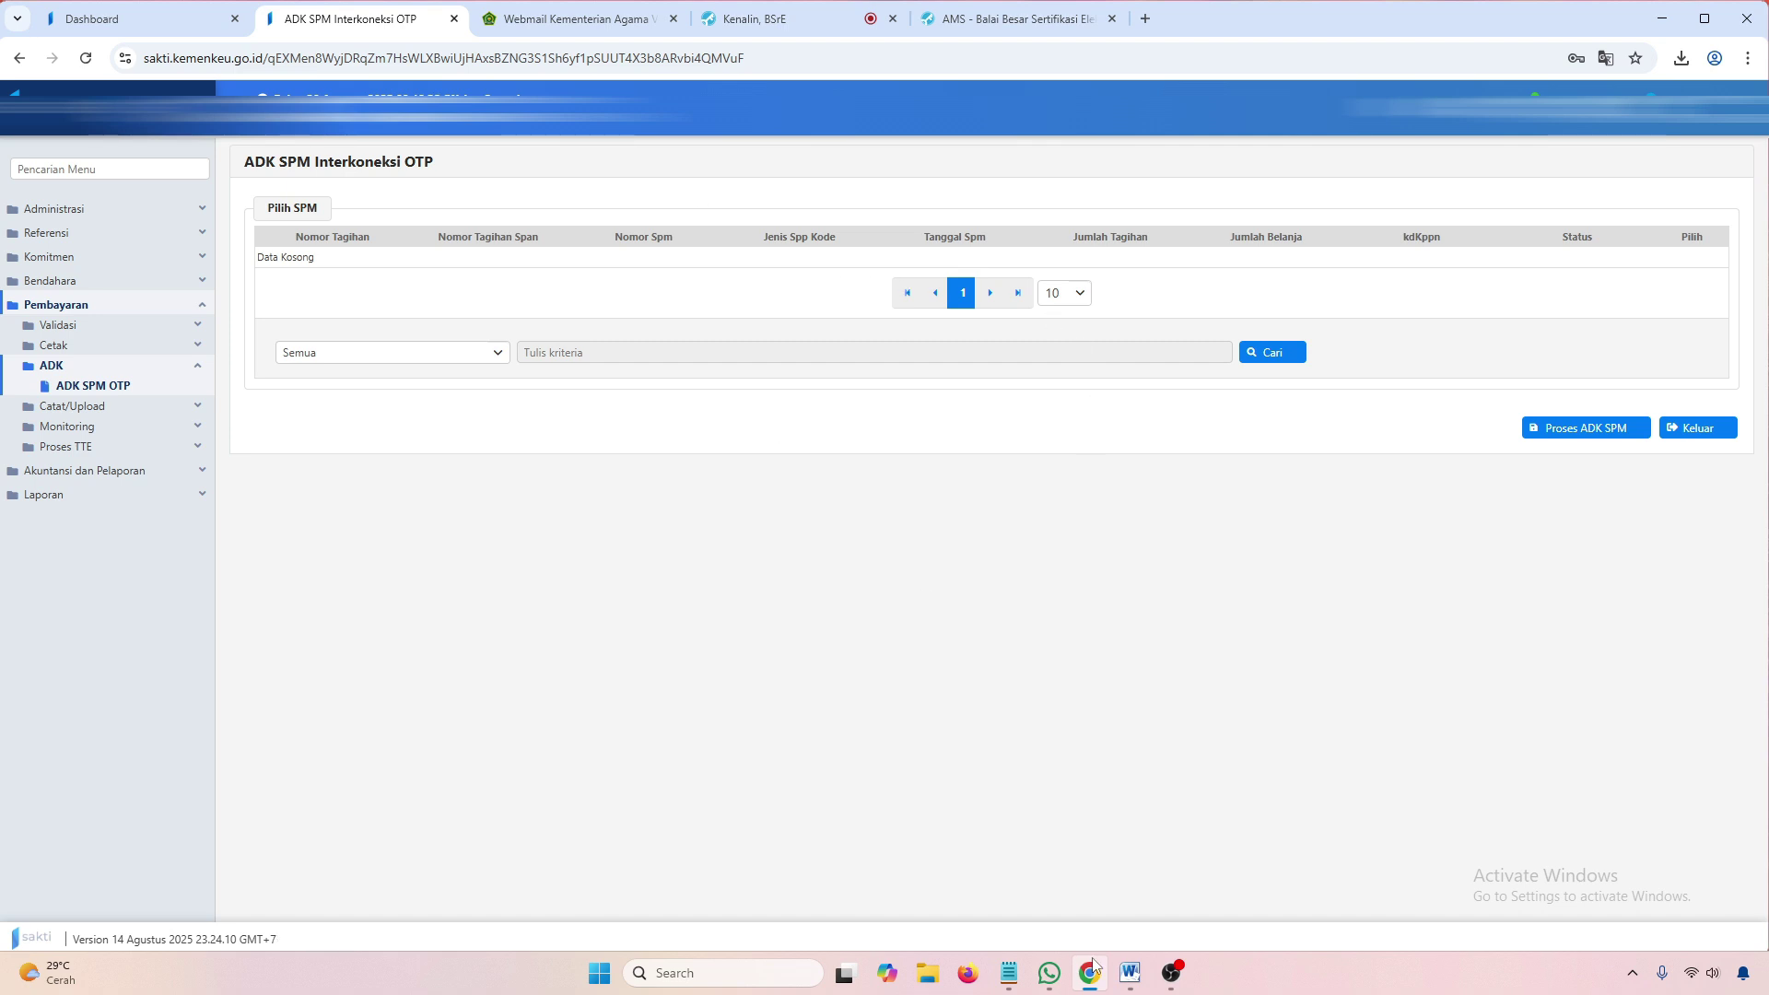
click(1131, 975)
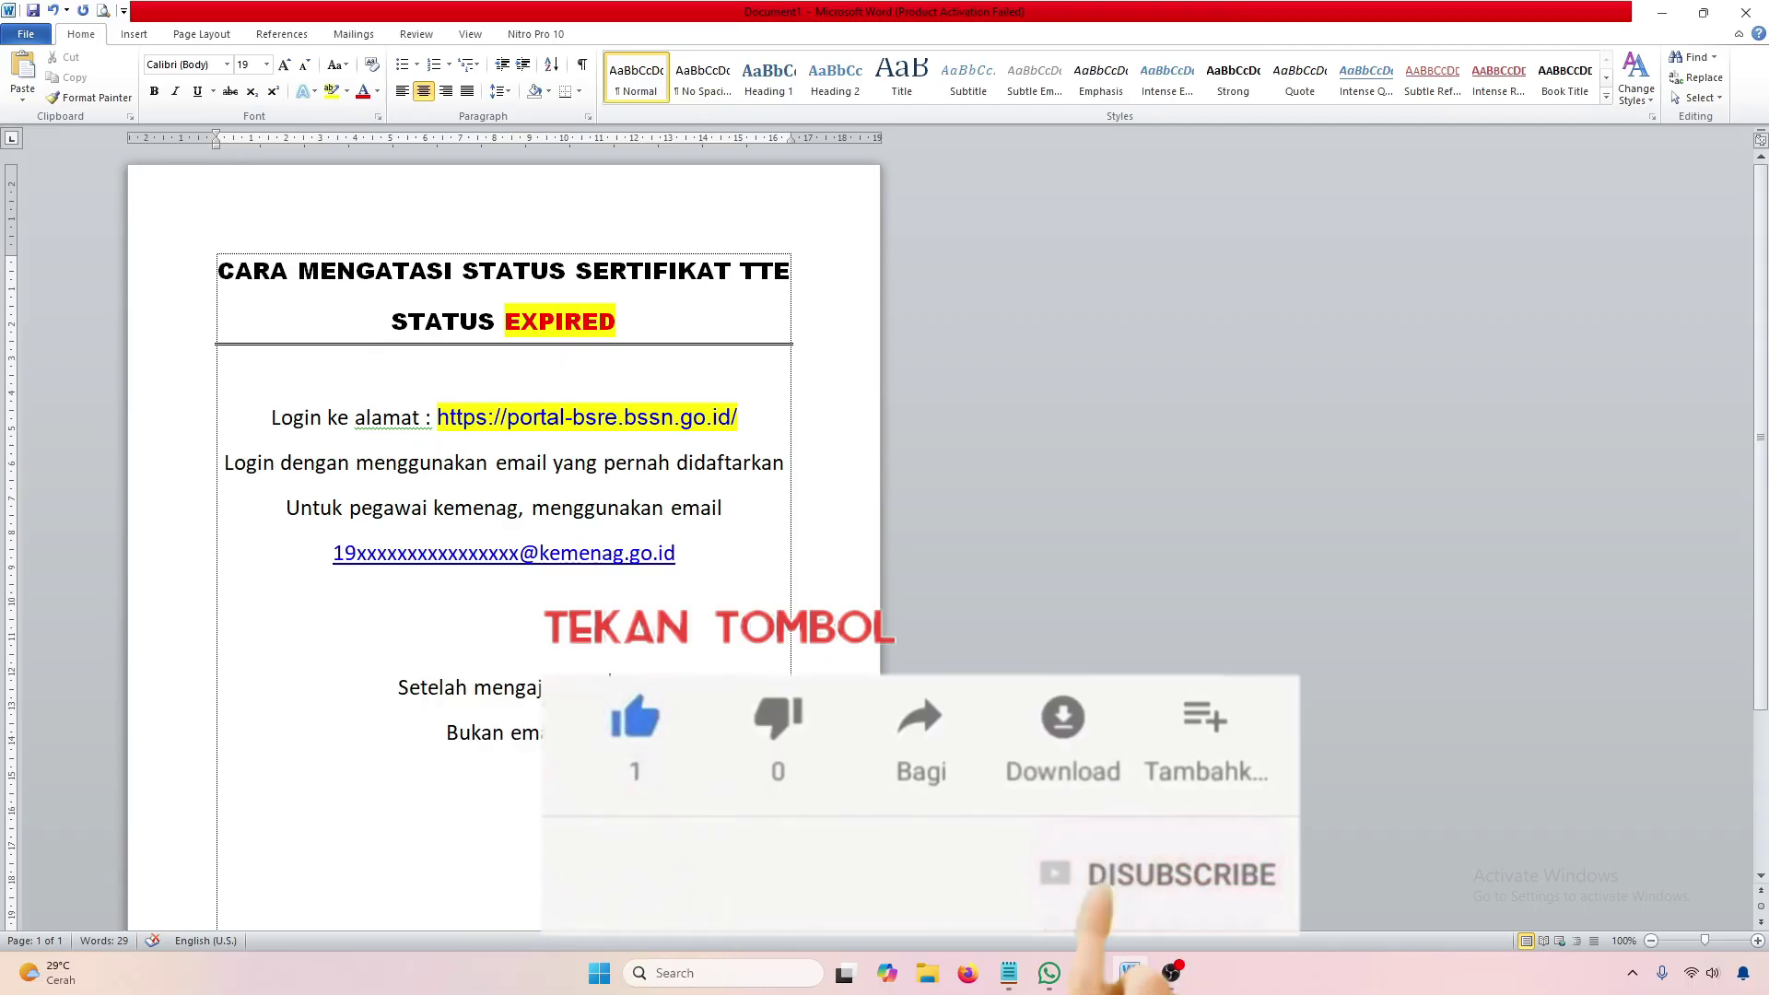
Below "Bukan email", type "Mohon maaf video tanpa suara...karena ruangan", correcting typos.
scroll(503, 543, down, 2)
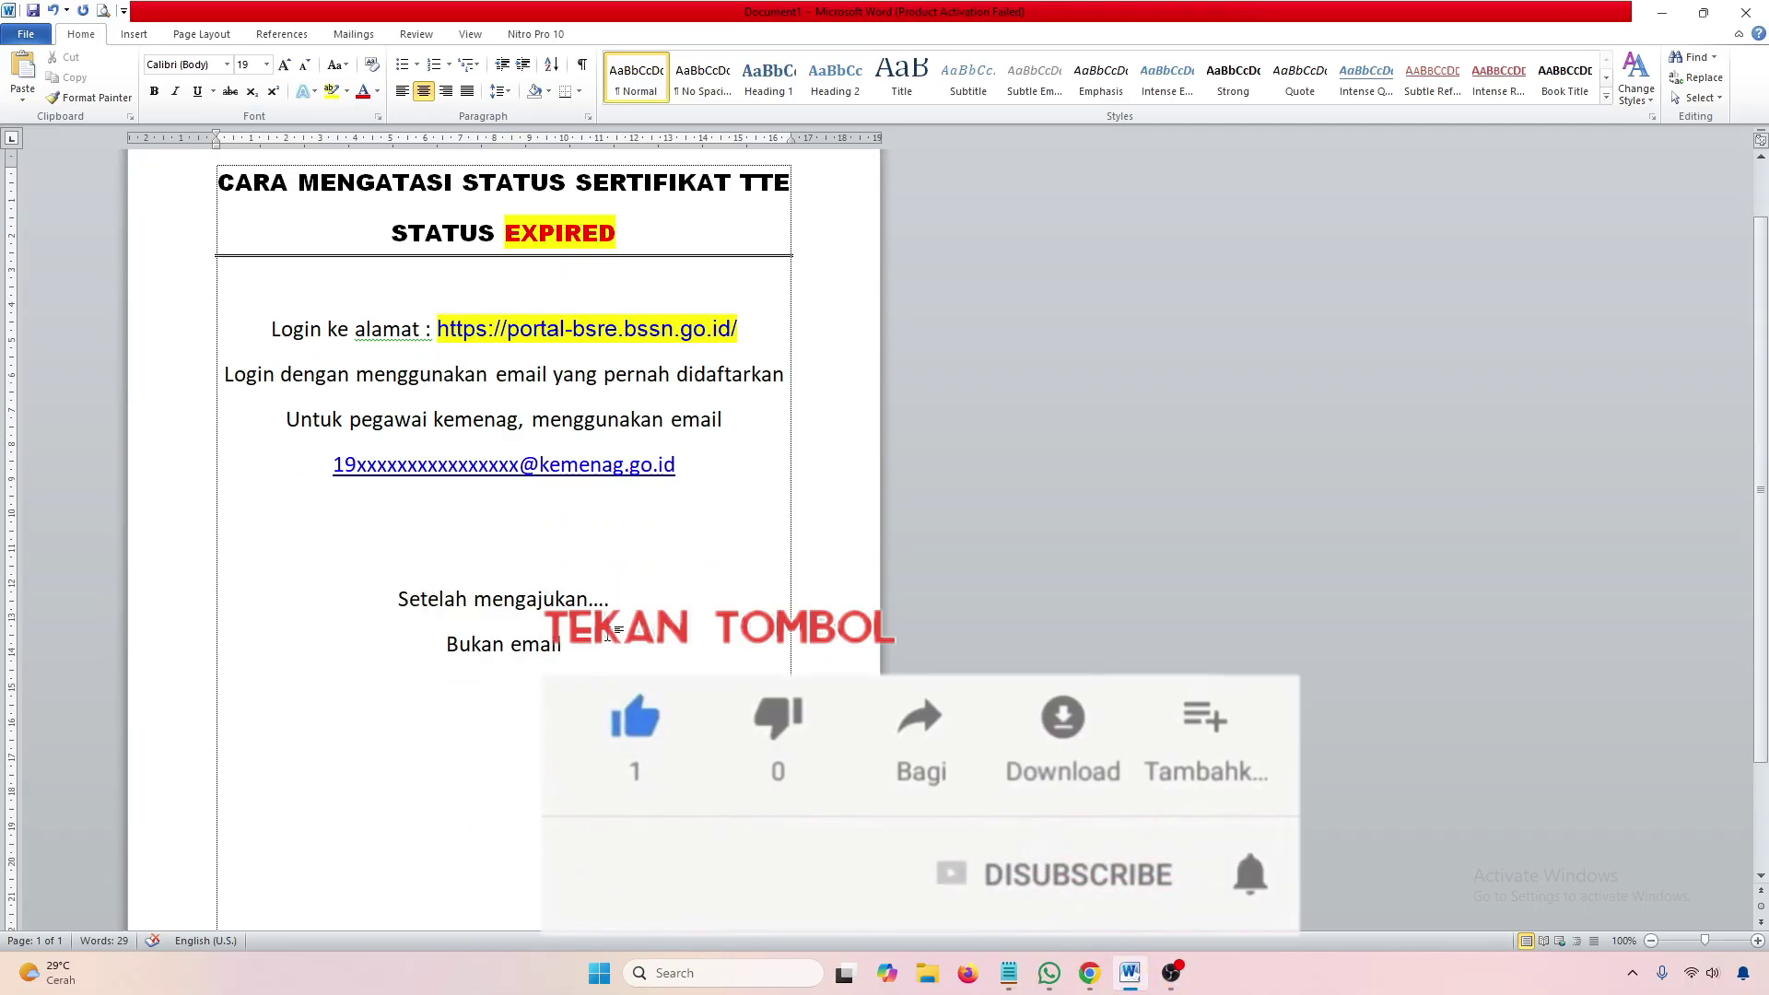
text(maa)
key(BackSpace)
key(BackSpace)
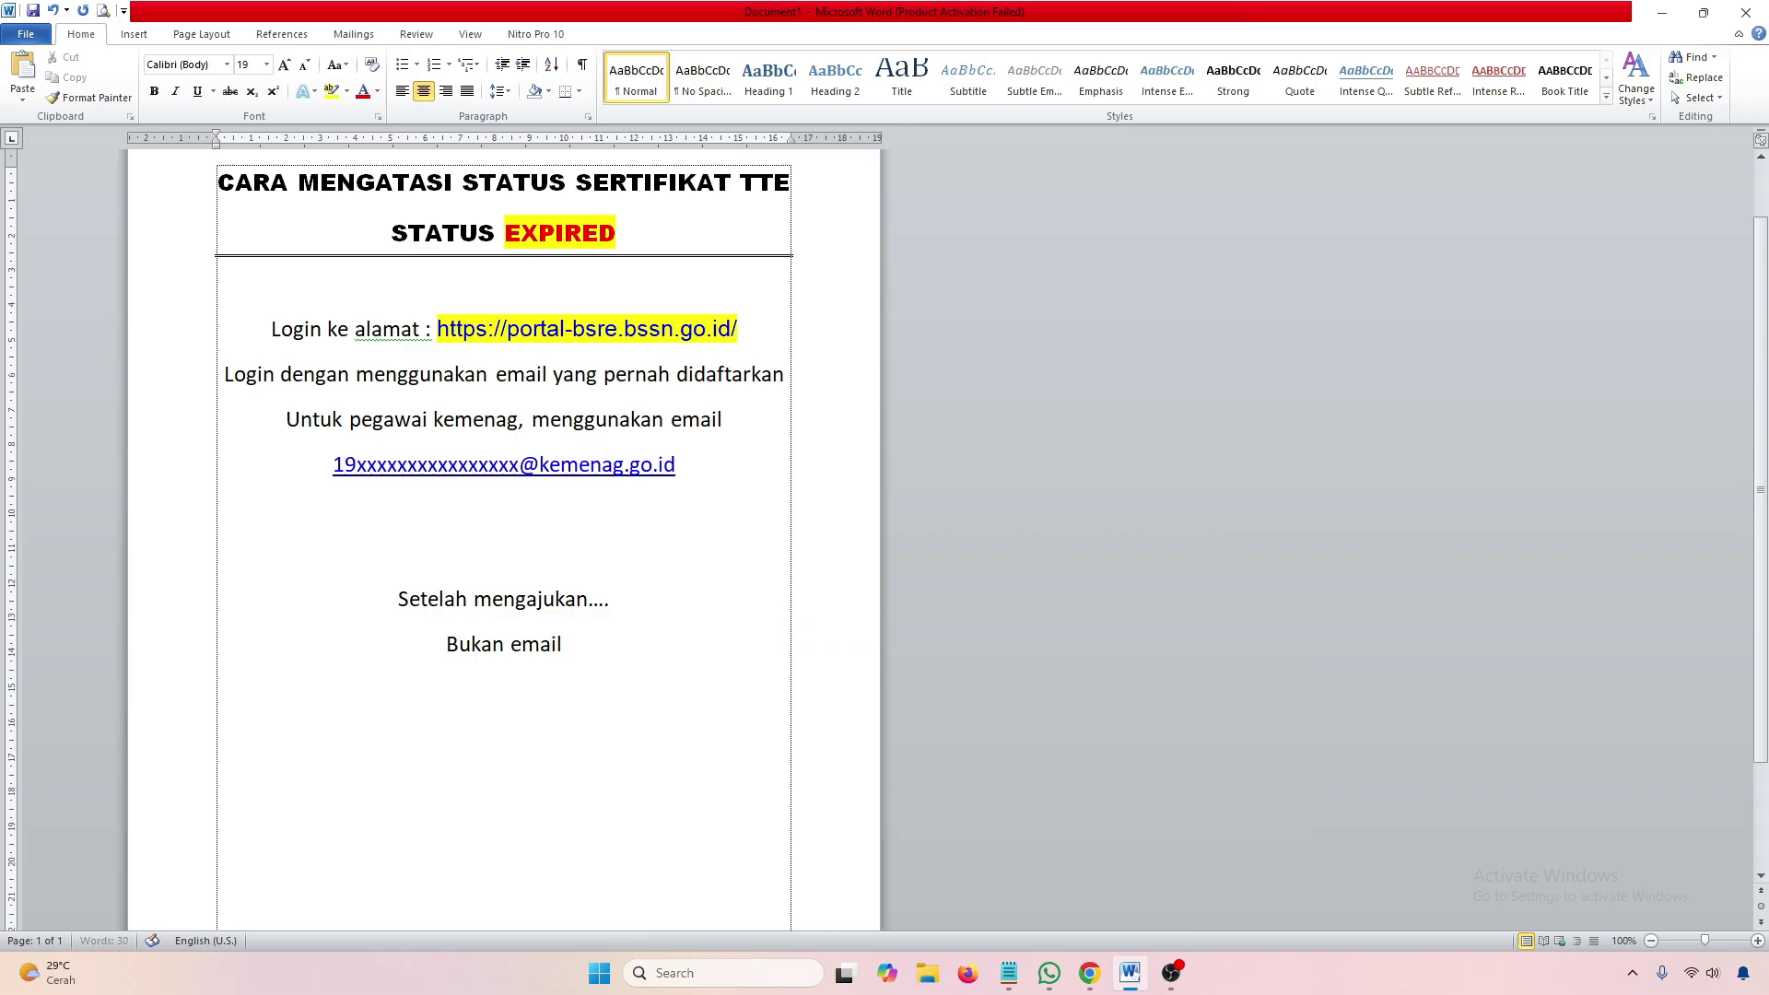
text(ero)
key(BackSpace)
key(BackSpace)
key(BackSpace)
text(mohon maaf vide)
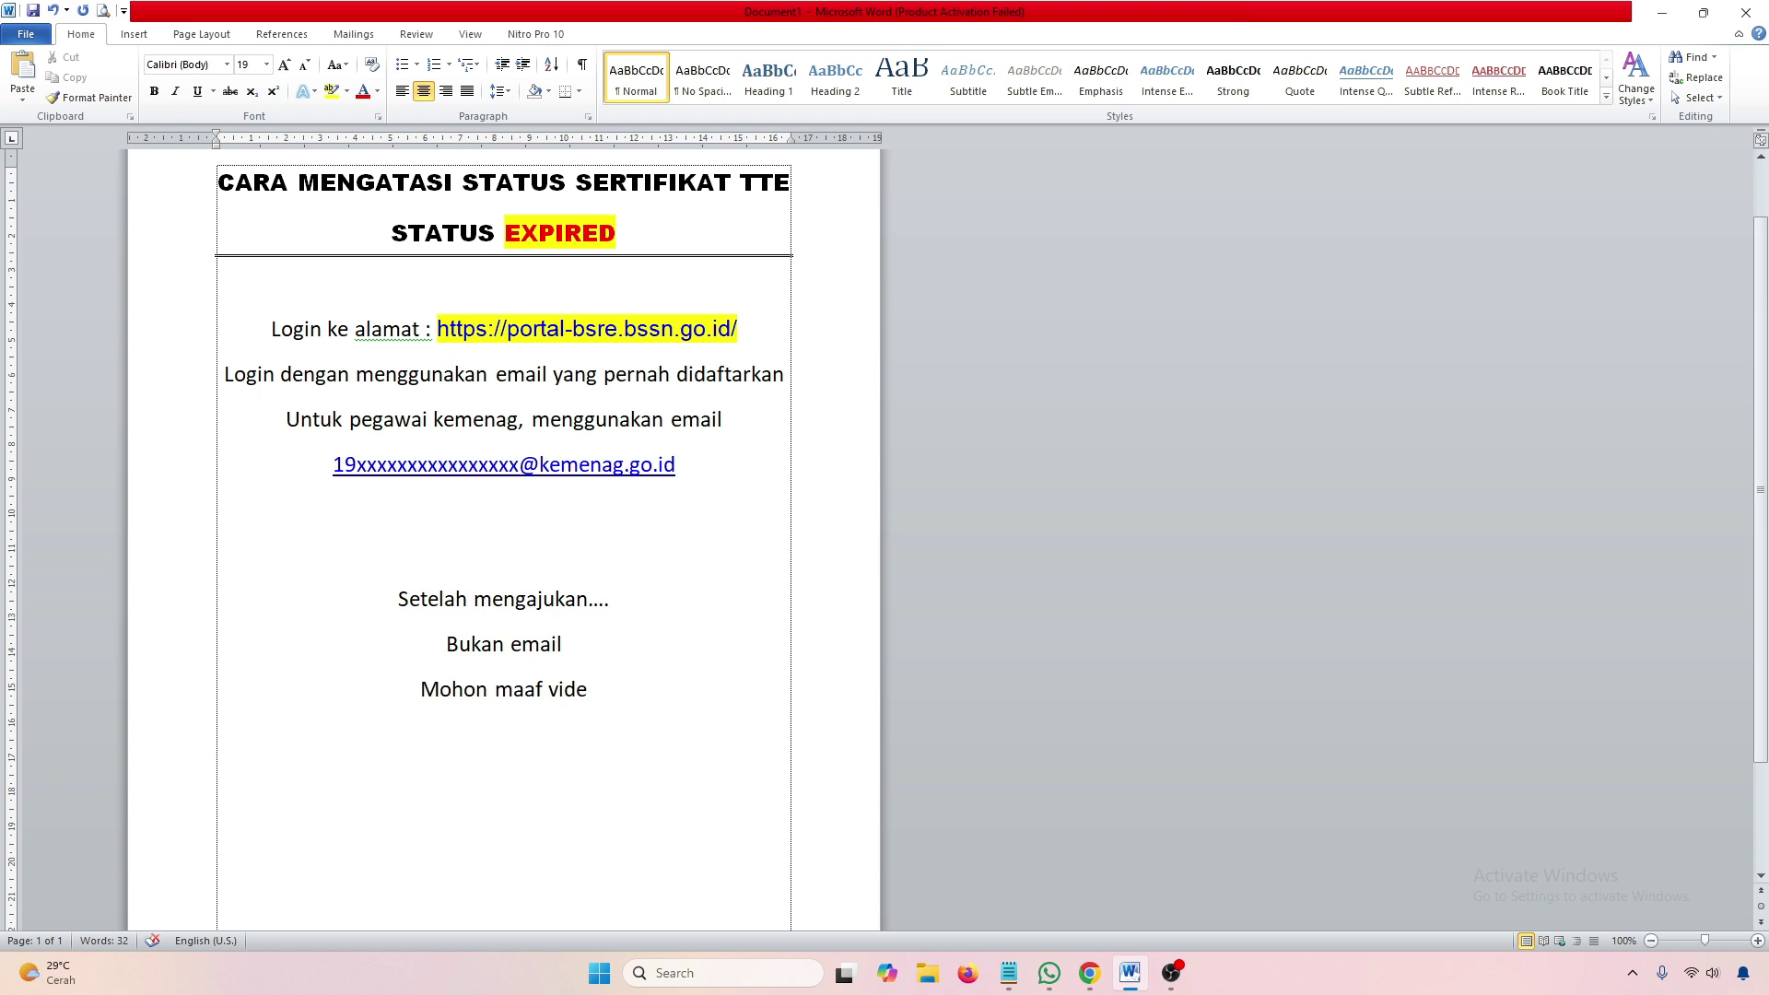
text(o)
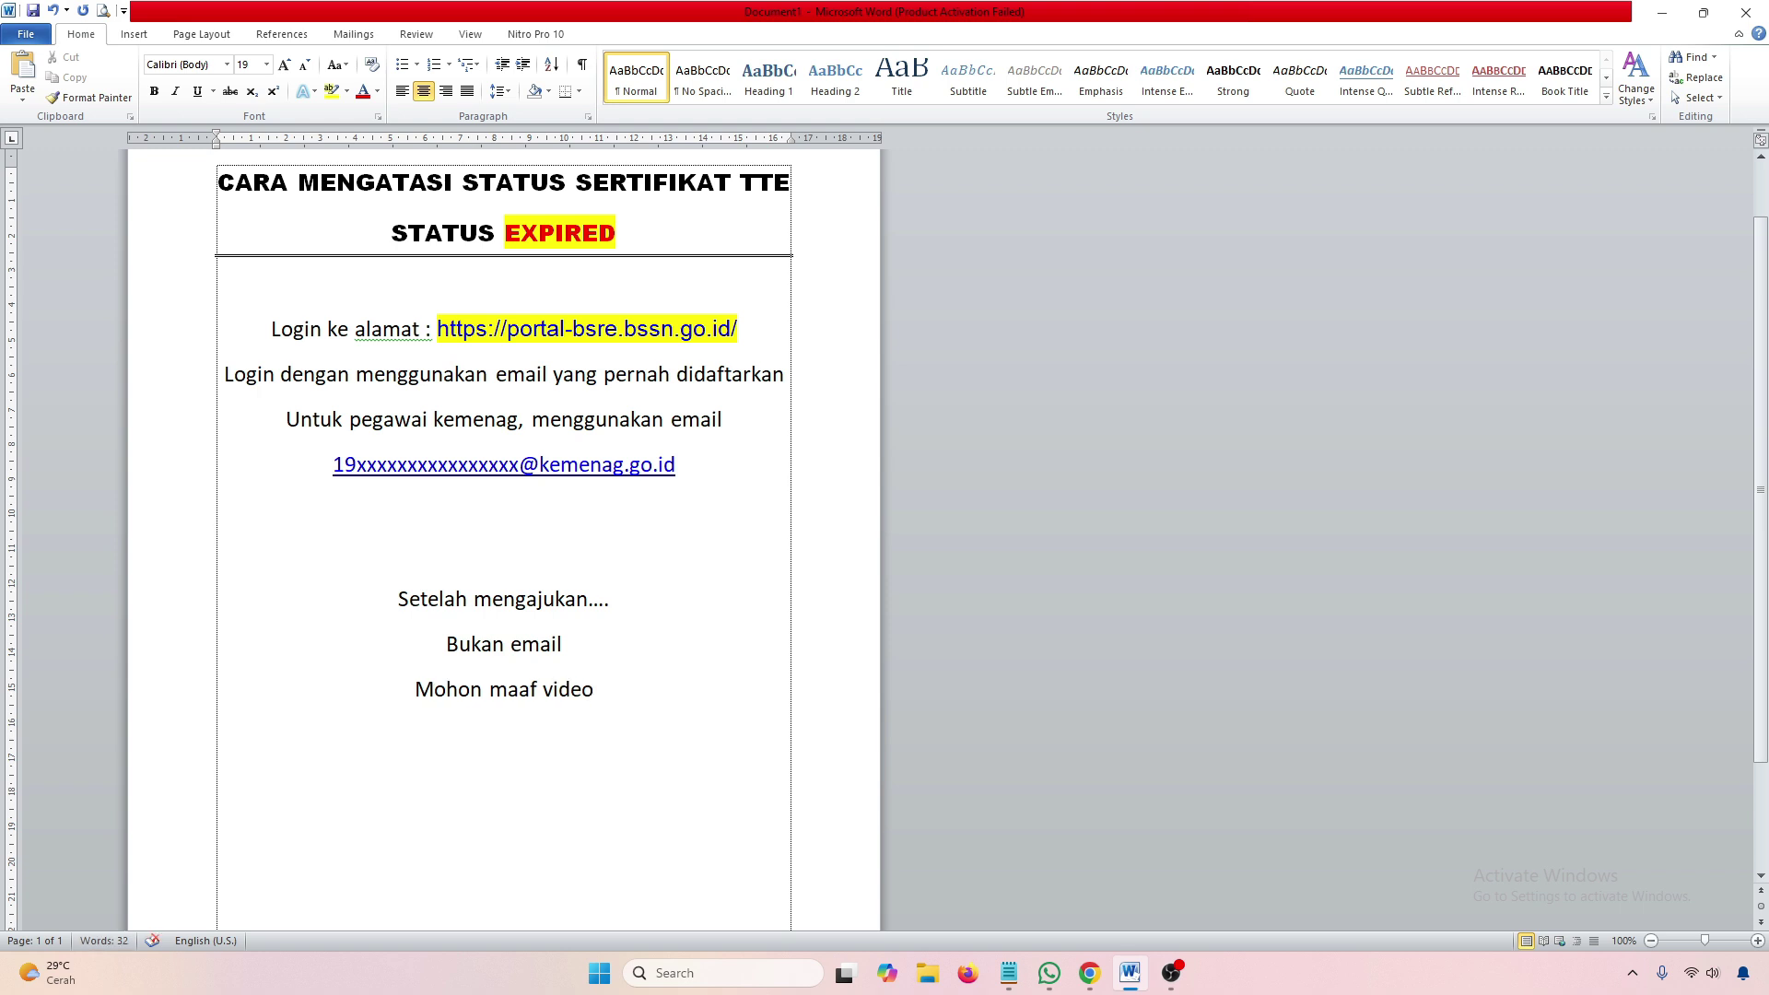
text( tan)
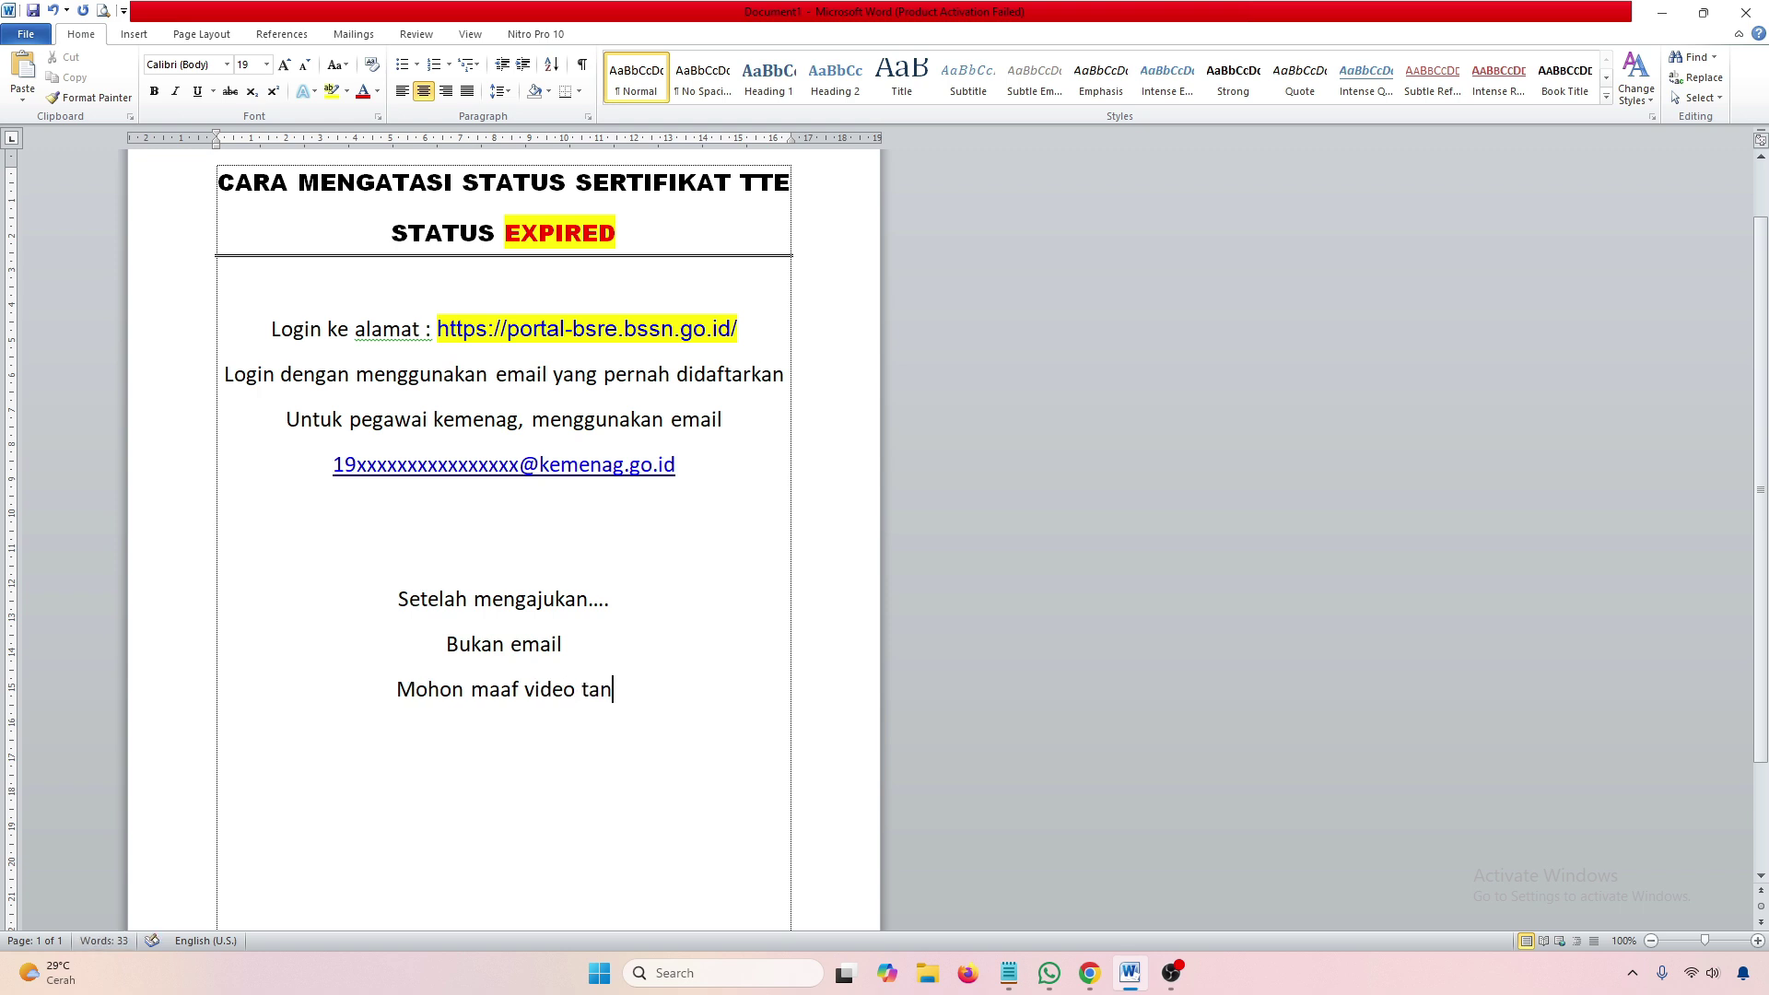
text(pa audio)
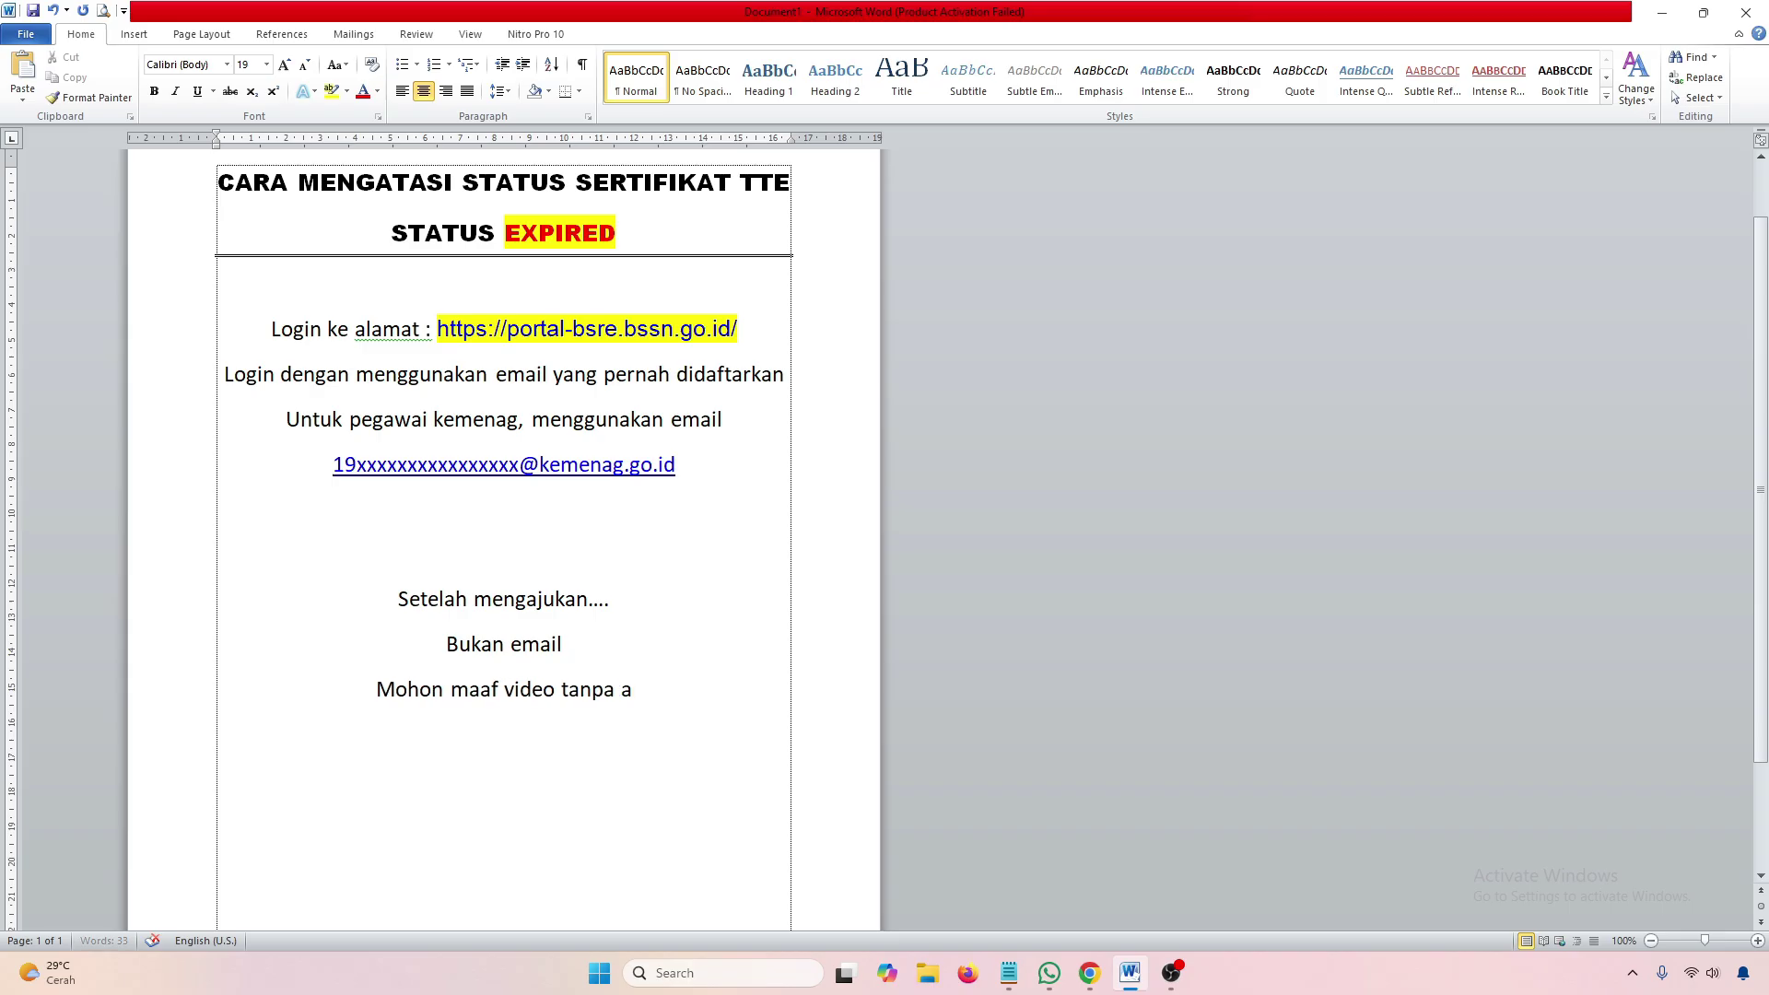
key(BackSpace)
key(BackSpace)
key(BackSpace)
key(BackSpace)
key(BackSpace)
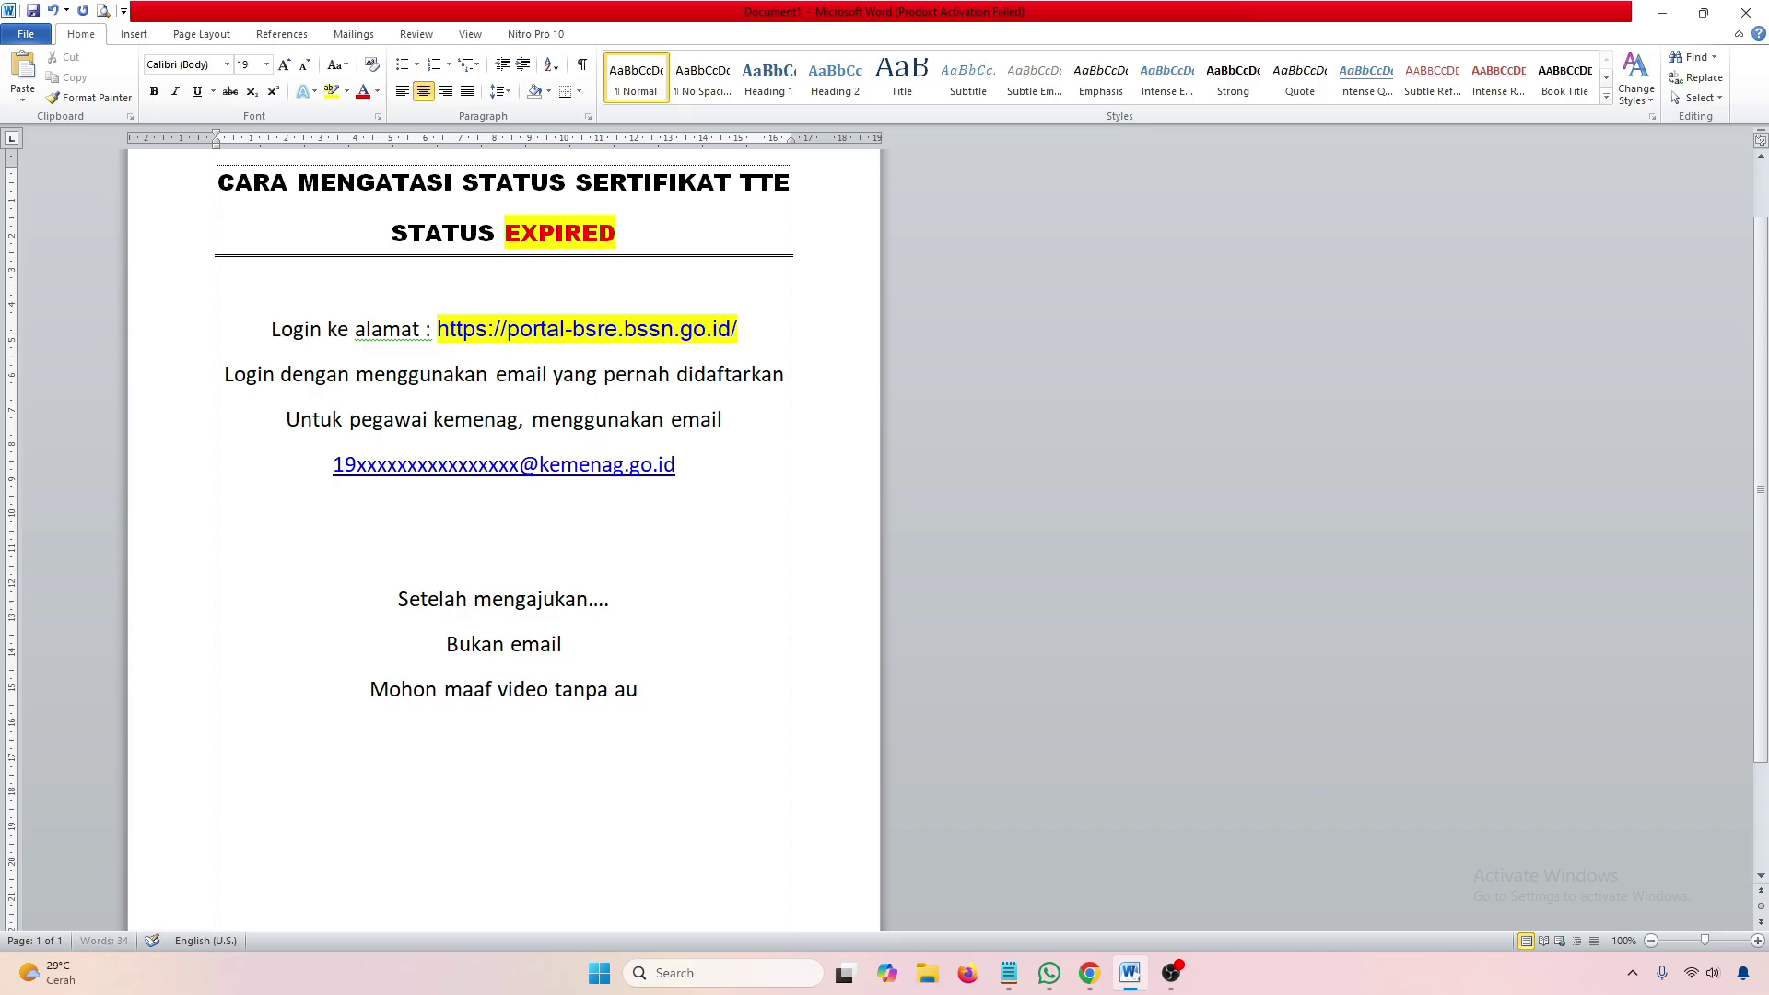
text(suara)
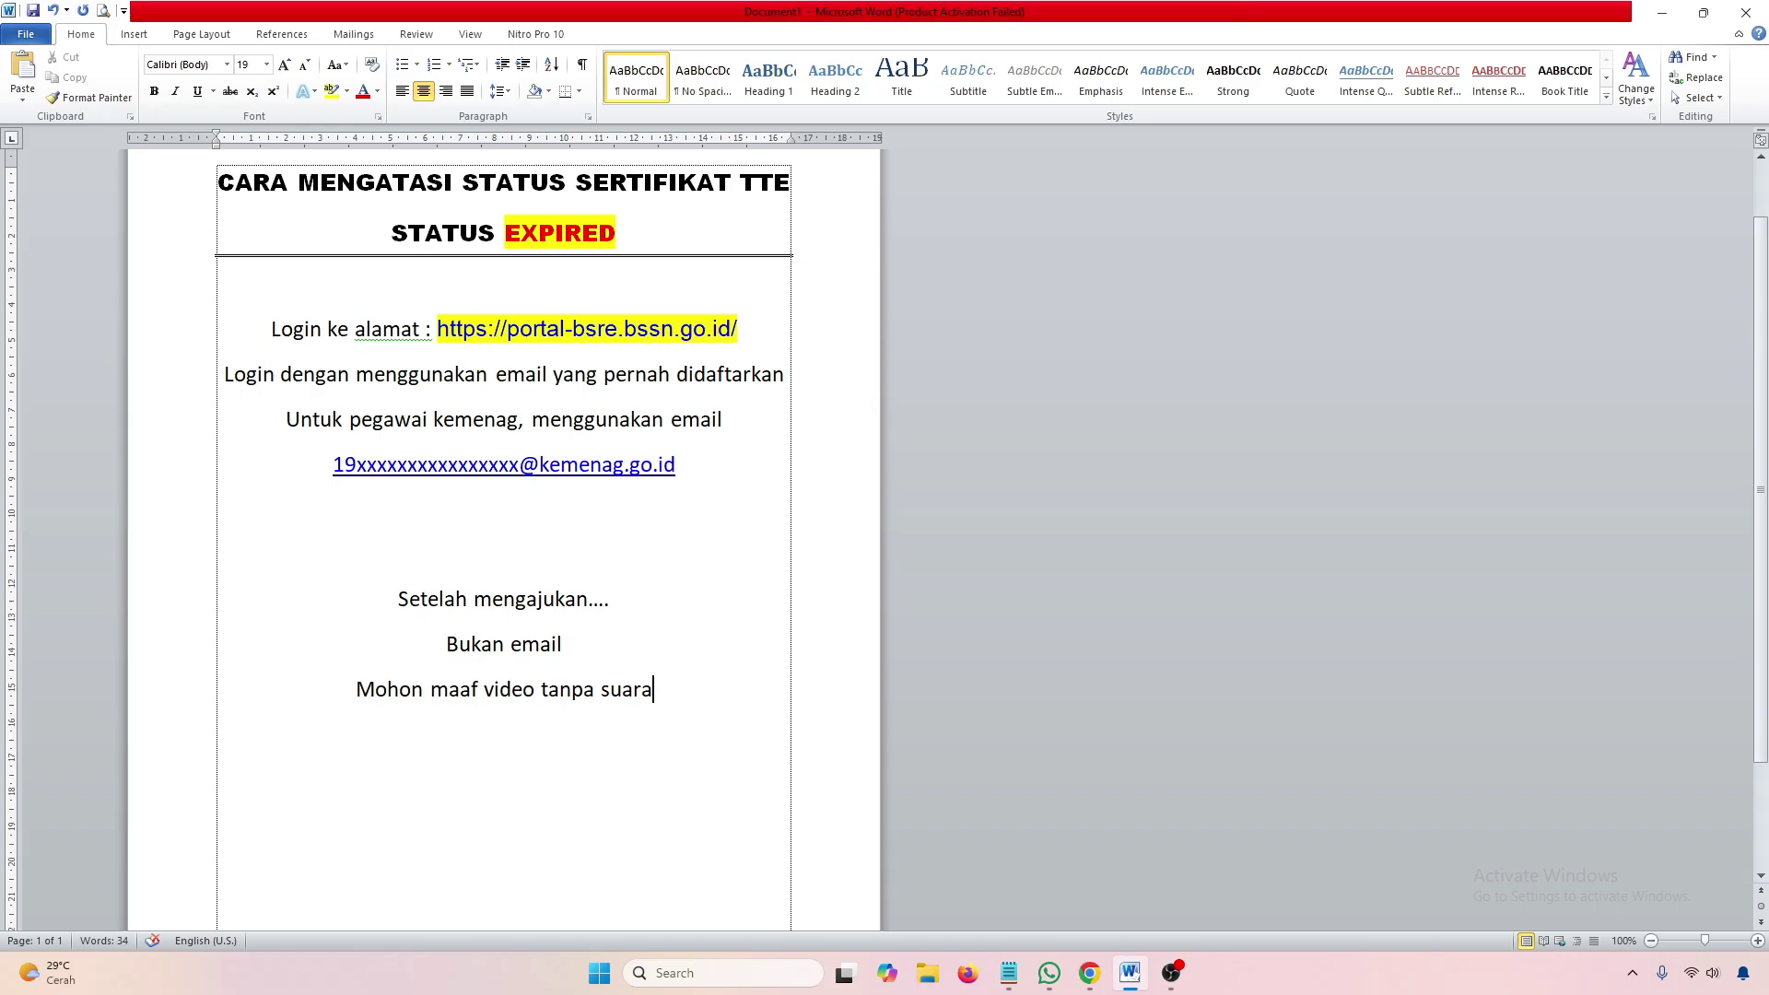
text(...karena)
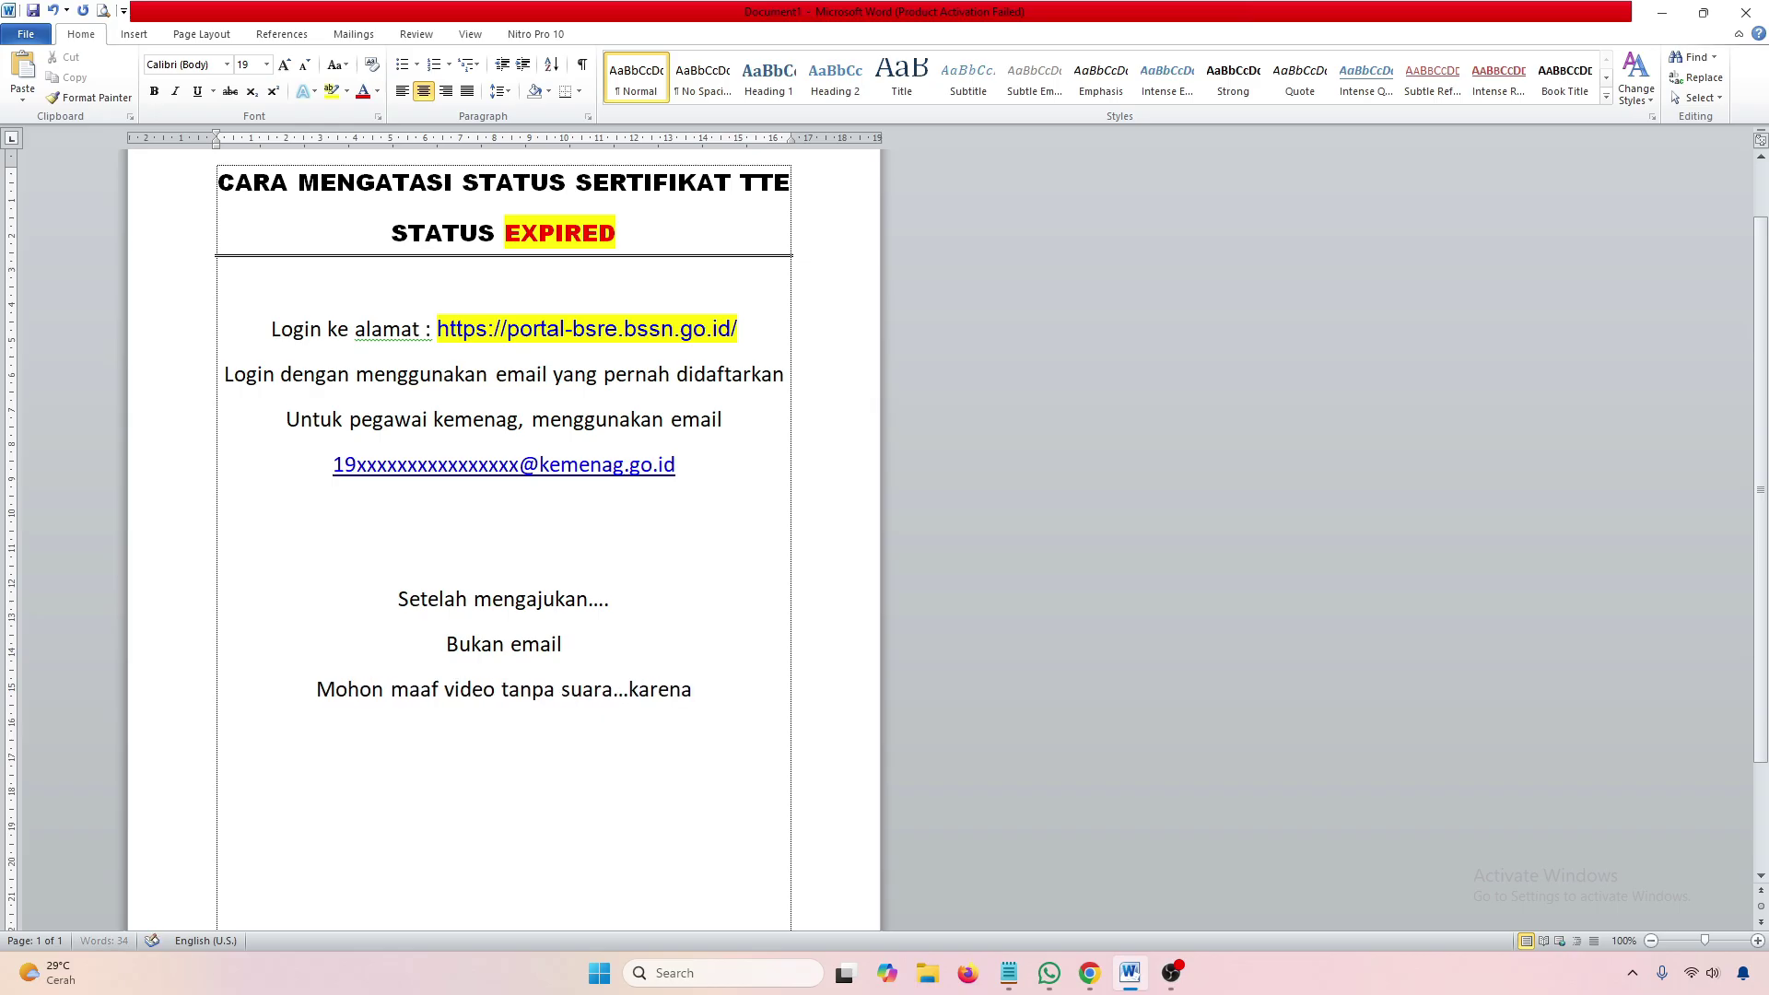
text( r)
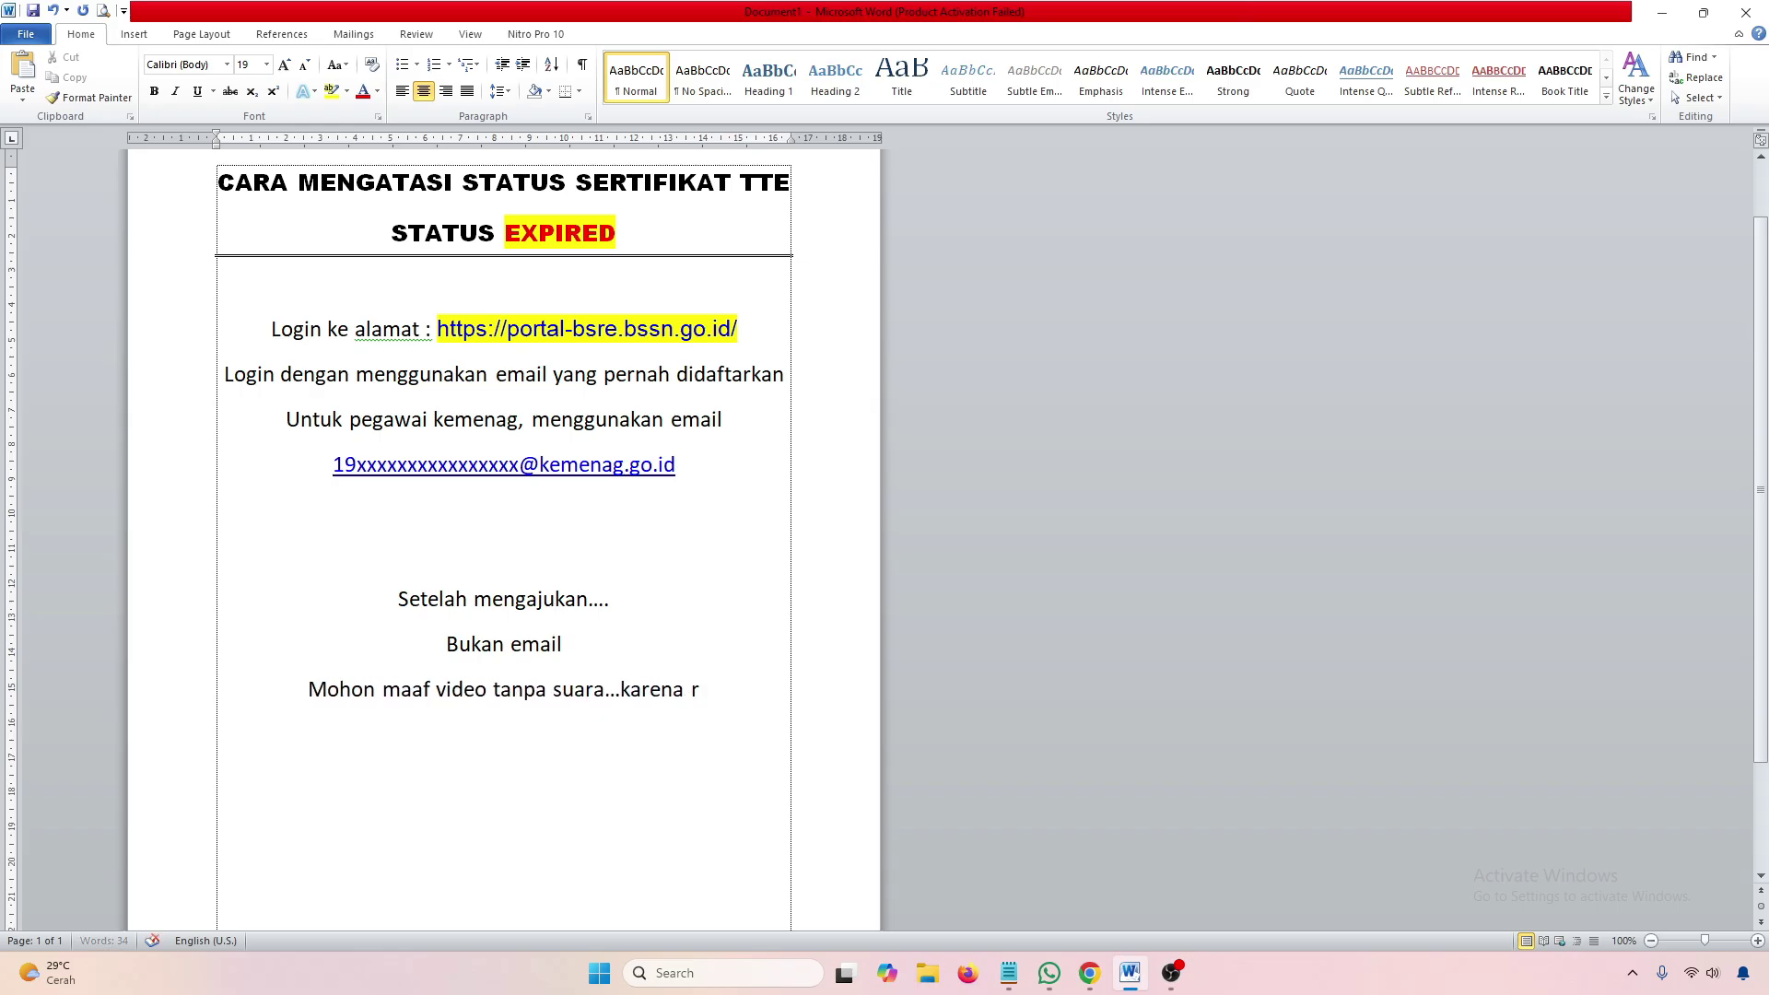
text(uangan)
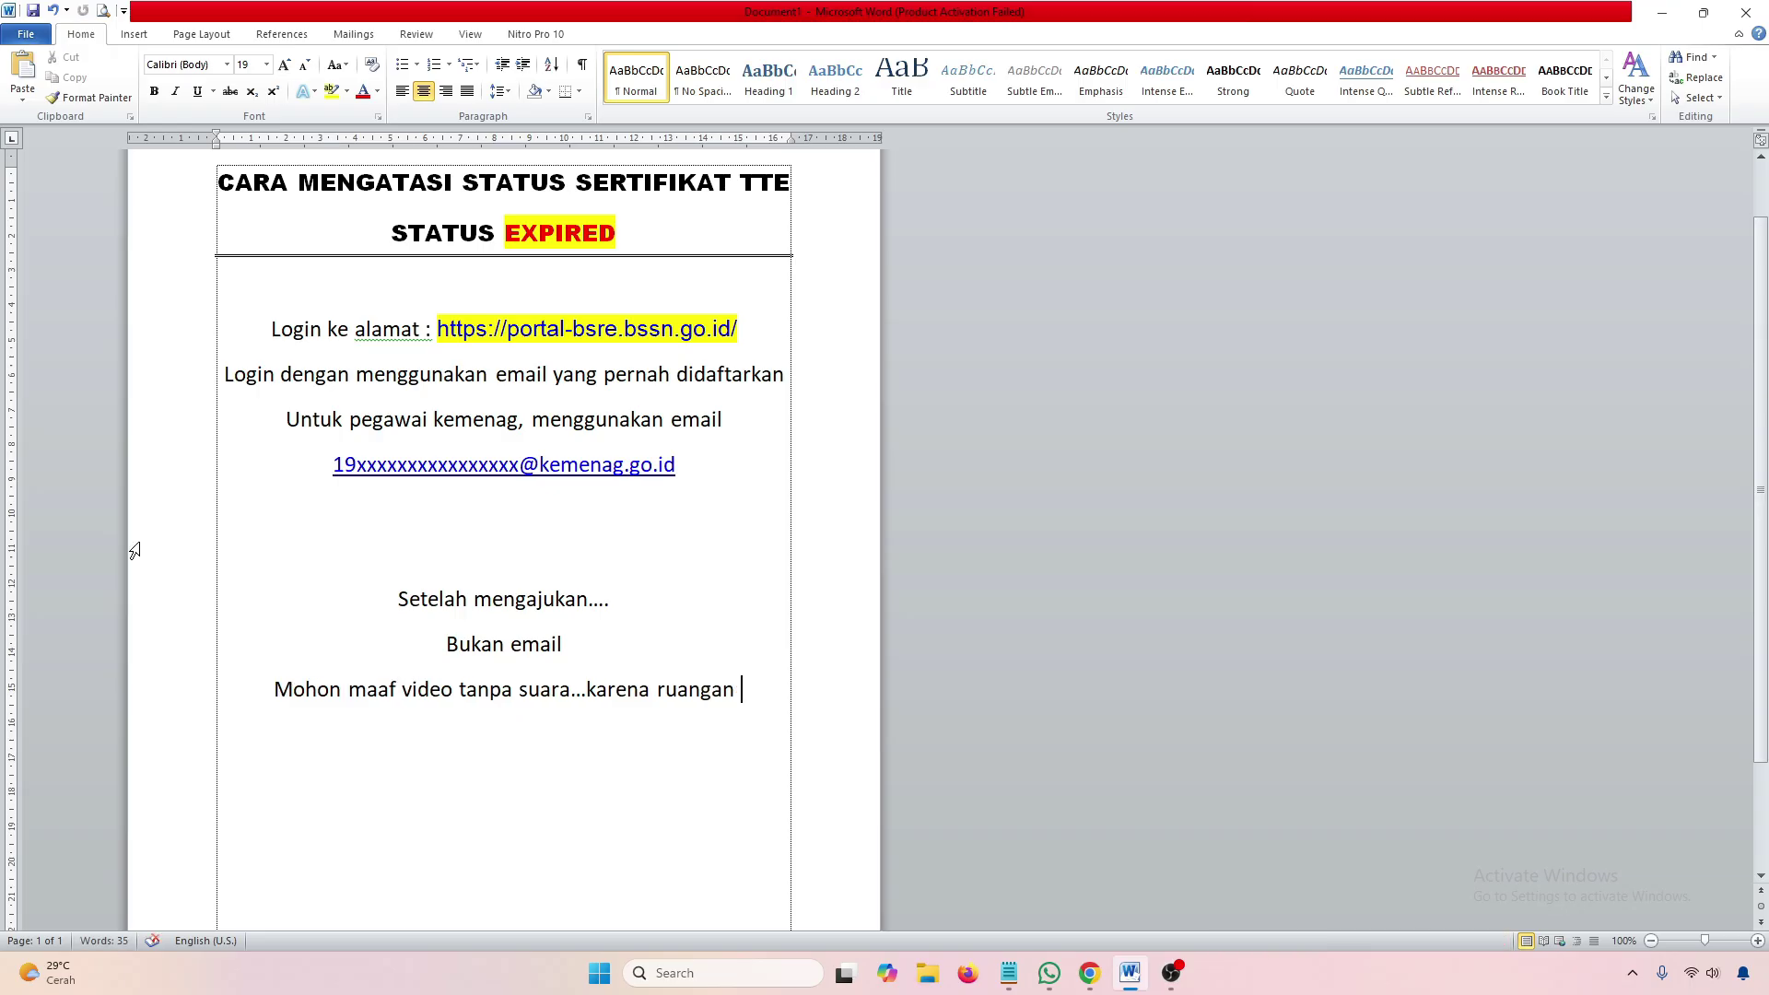
Insert "kondisi" before "ruangan" and finish the note with "pada saat membuat video lagi rame".
click(661, 691)
text(kondisi)
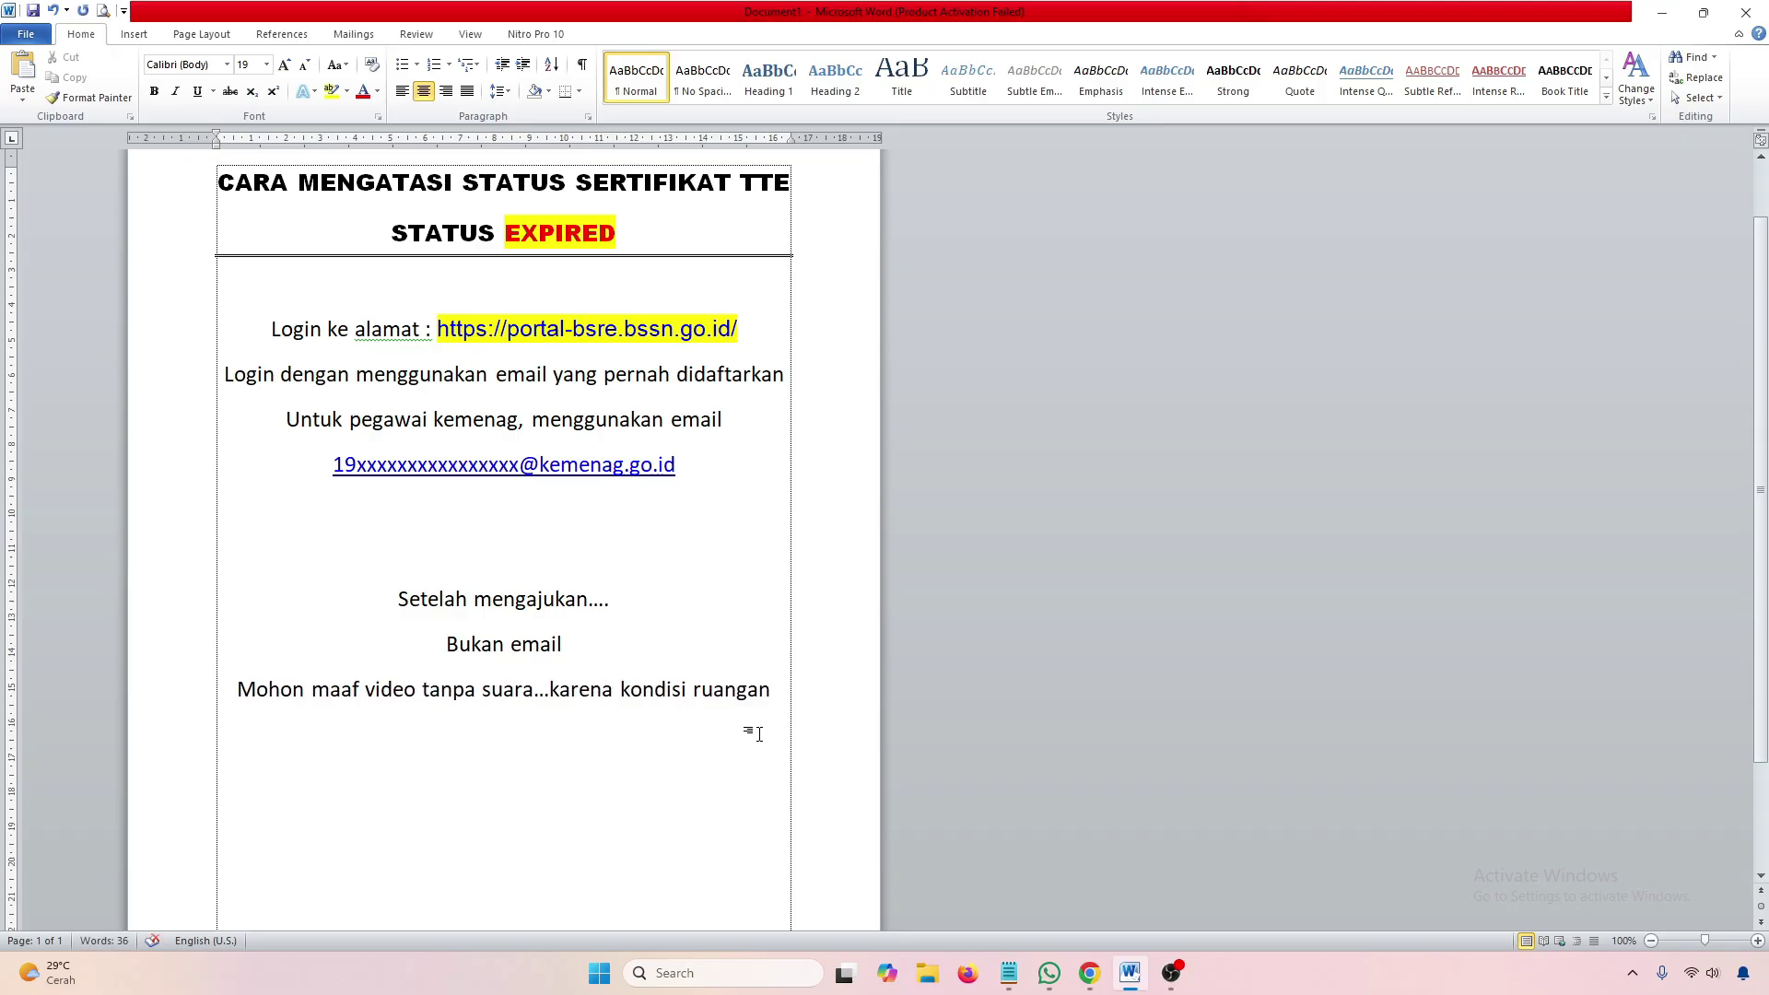
click(778, 690)
text(pa)
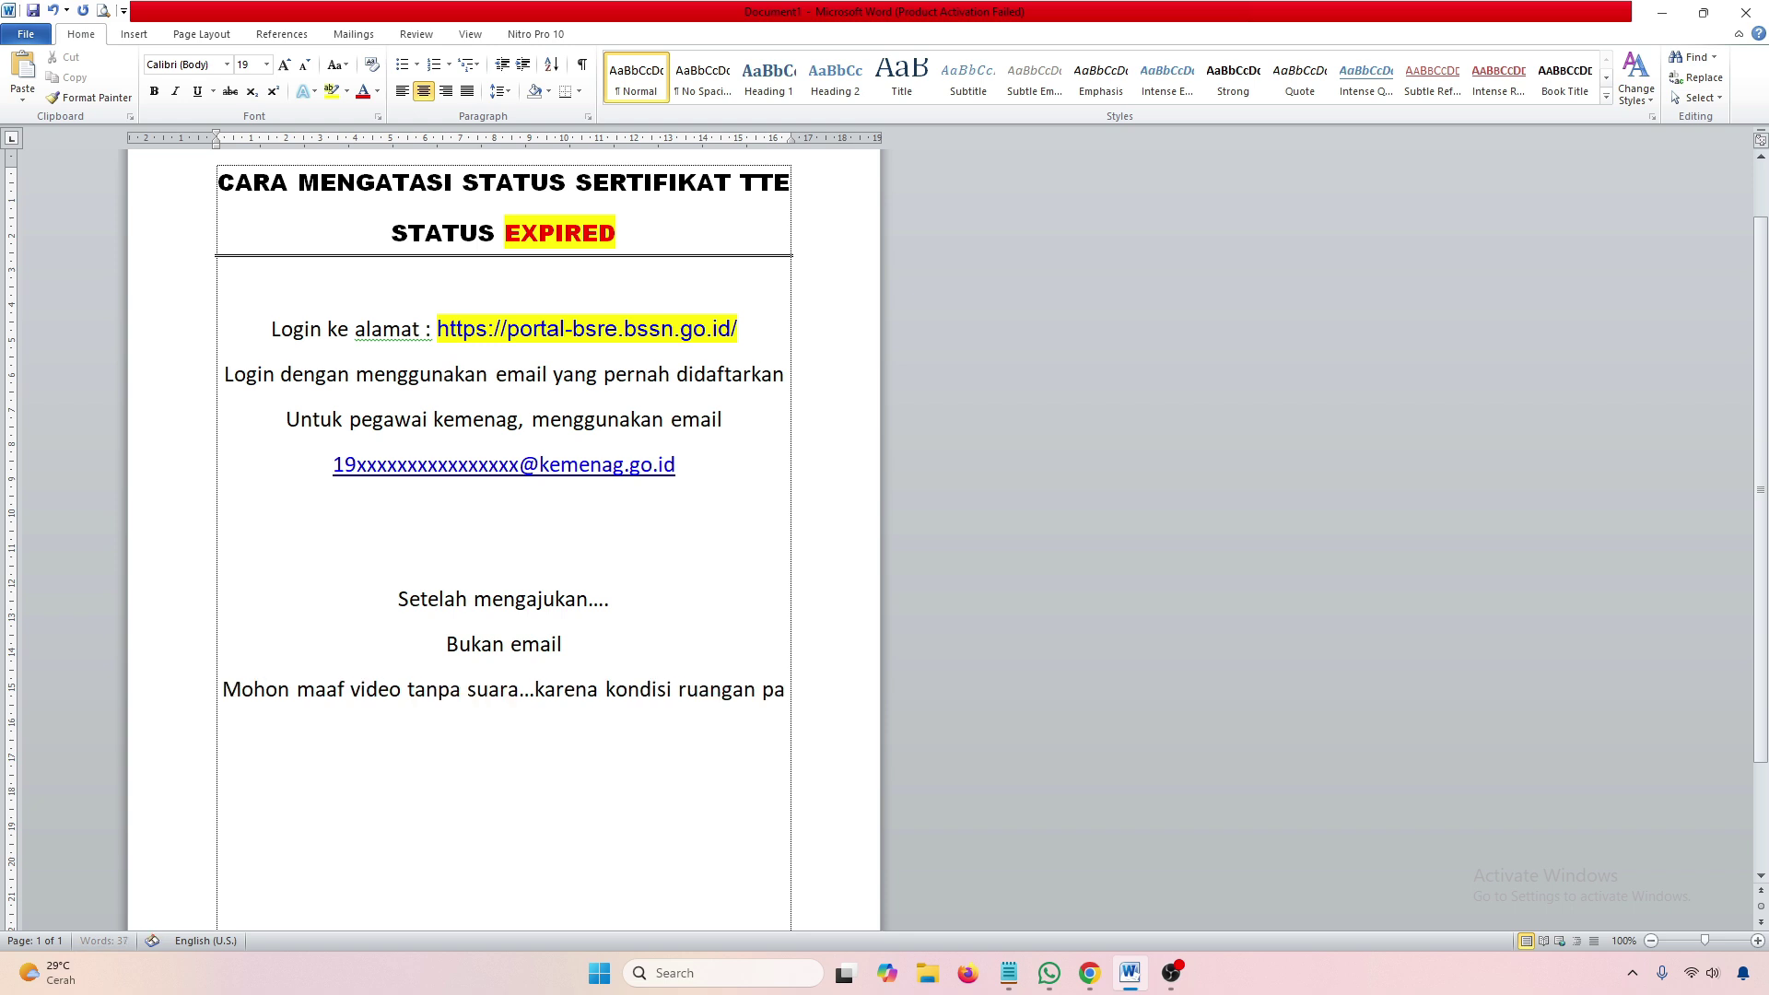
text(da saat )
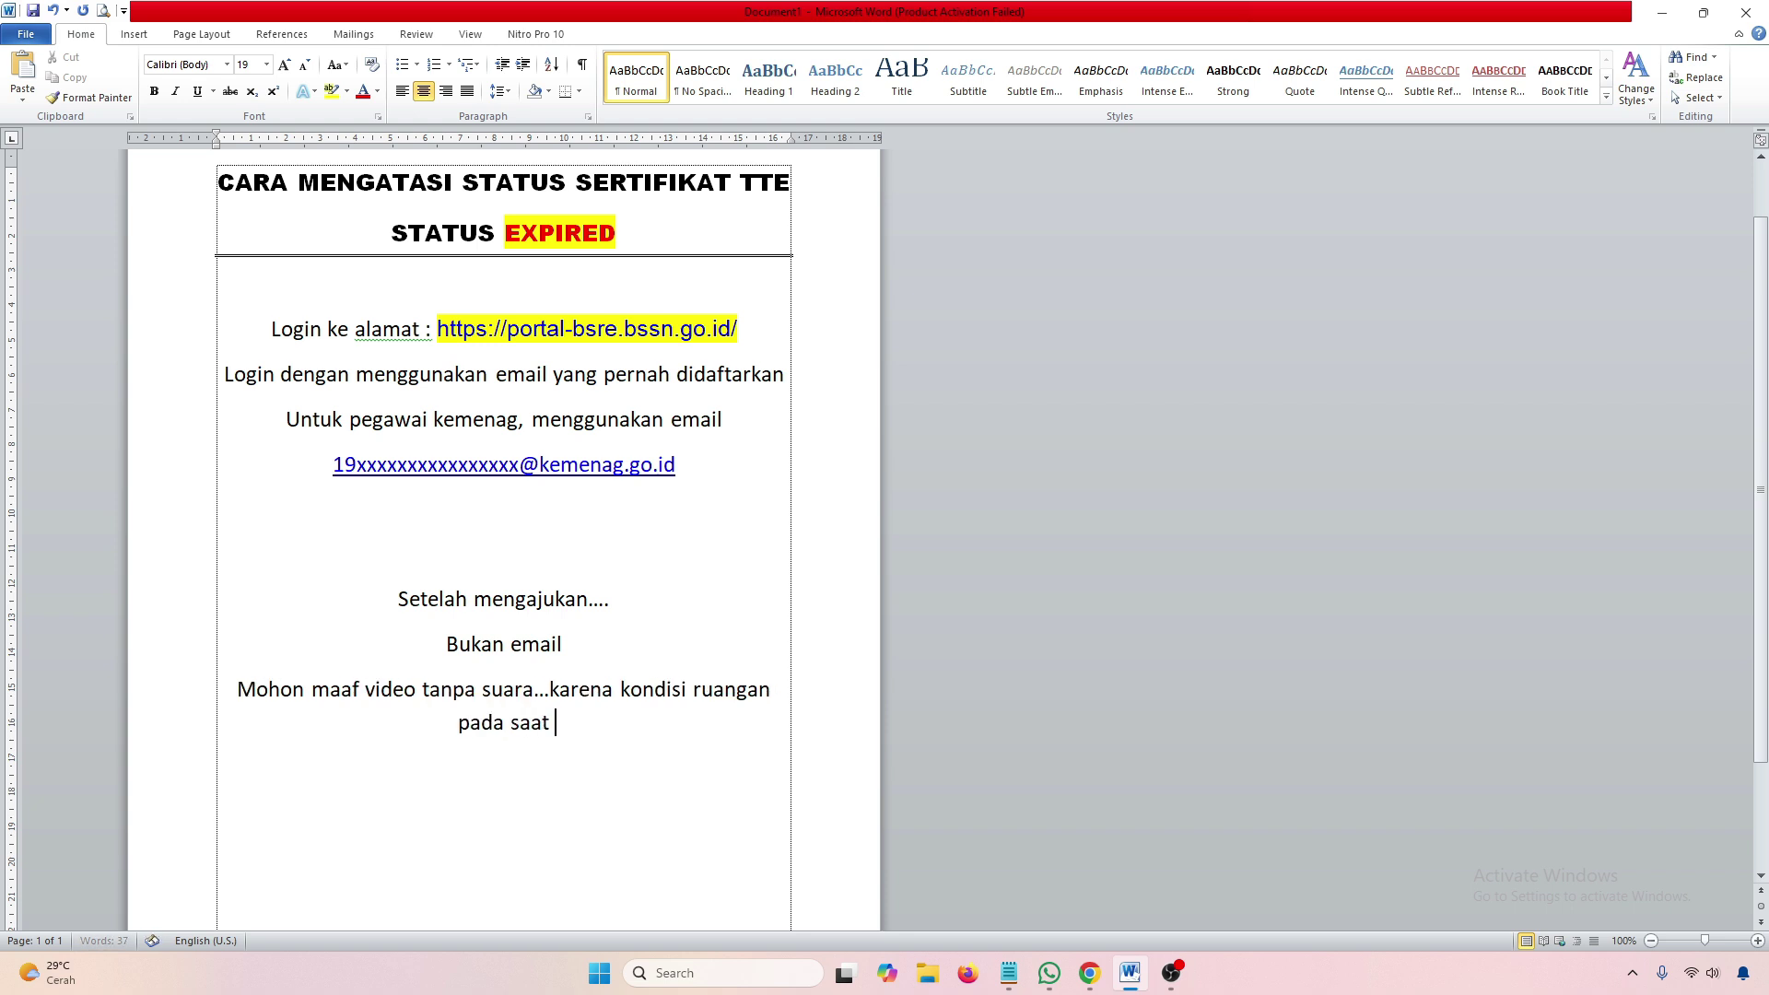
text(membuat)
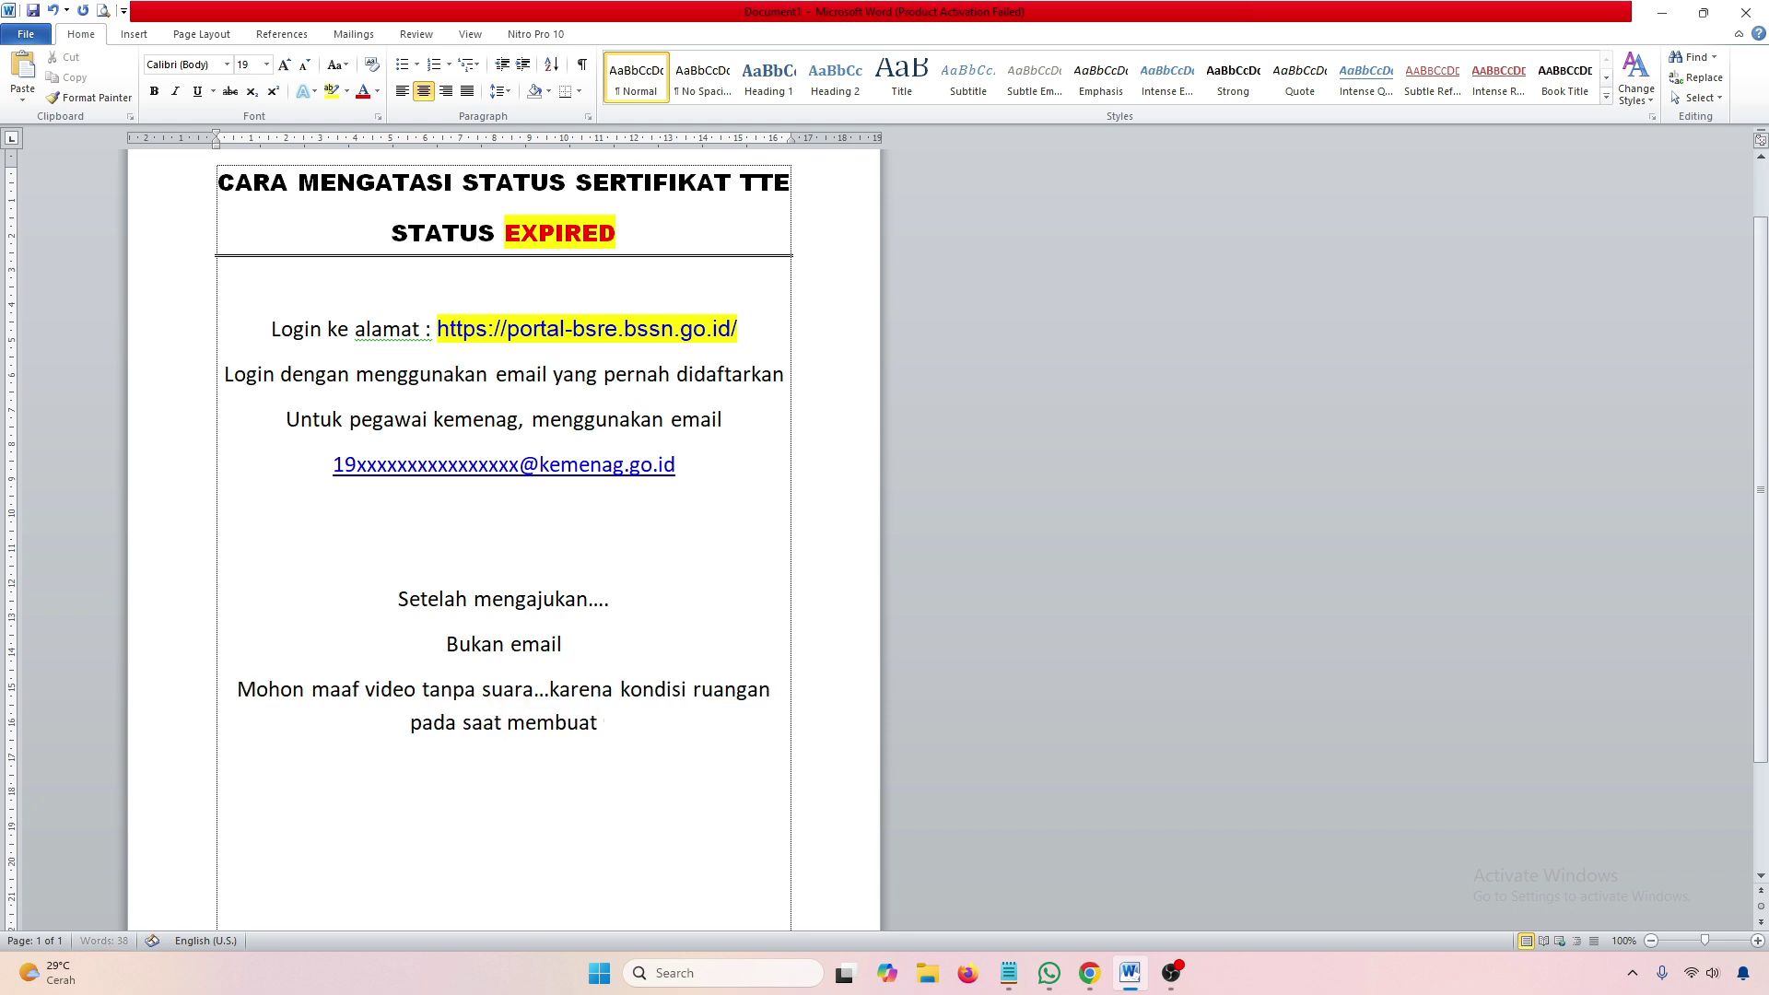
text( video l)
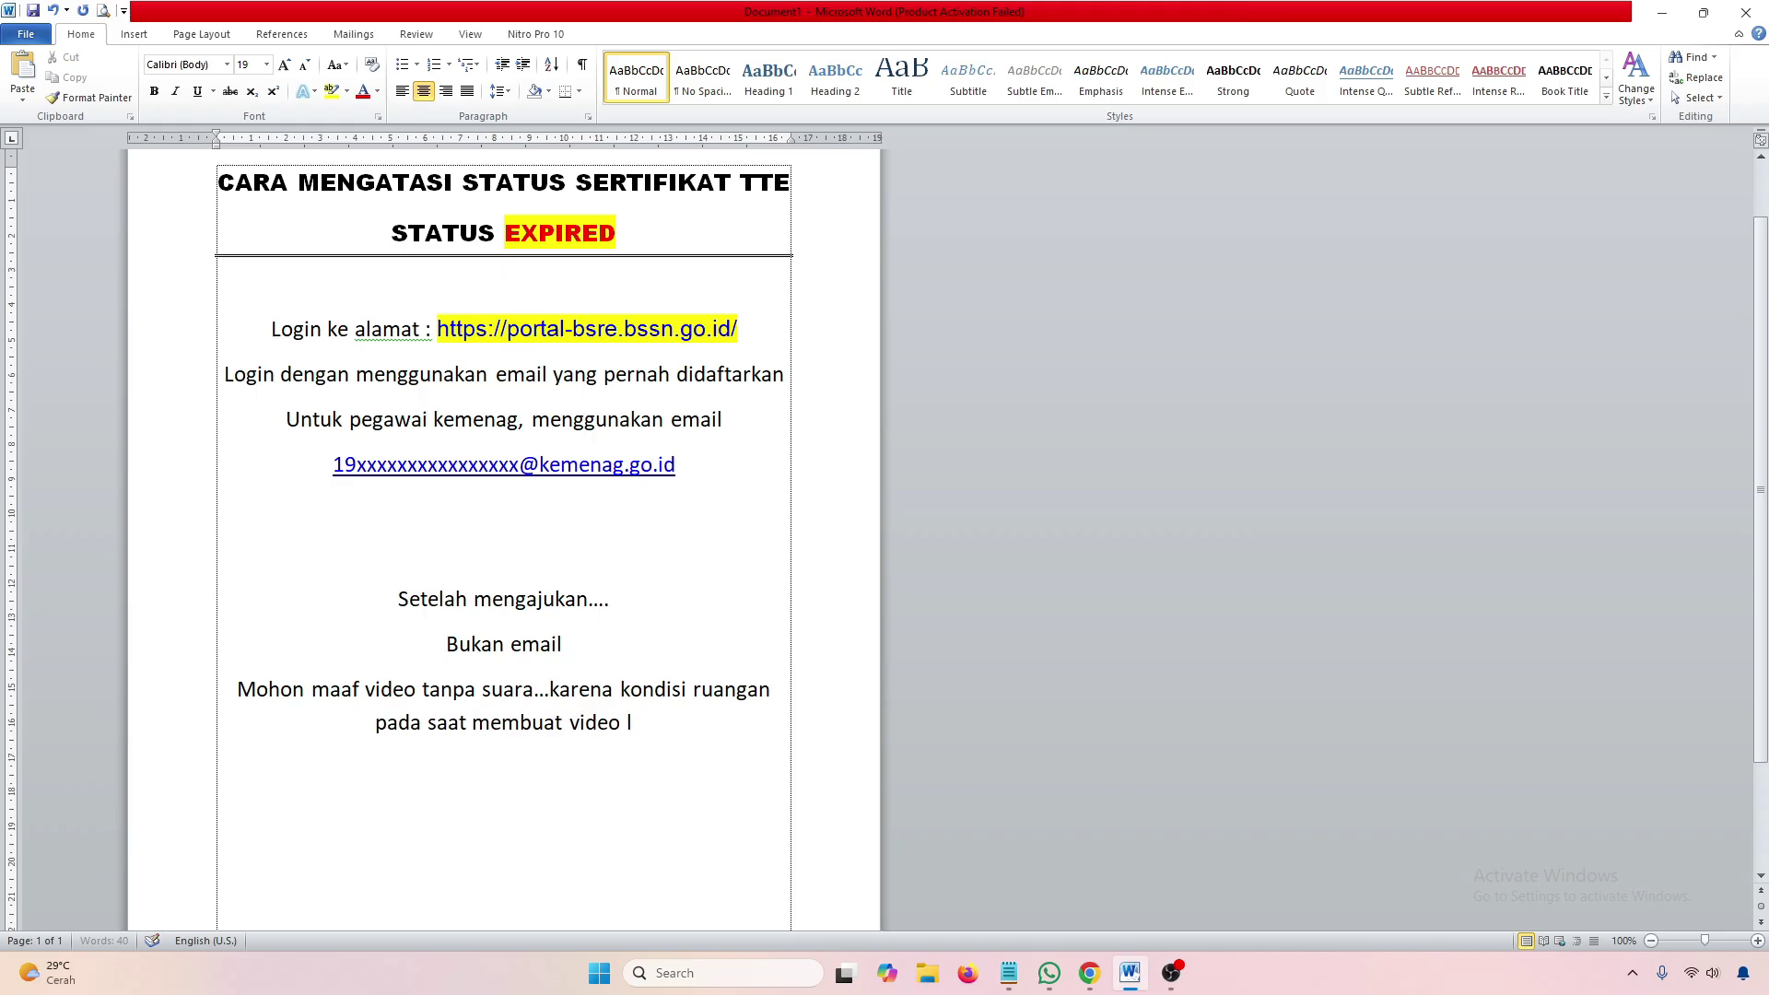
text(agi)
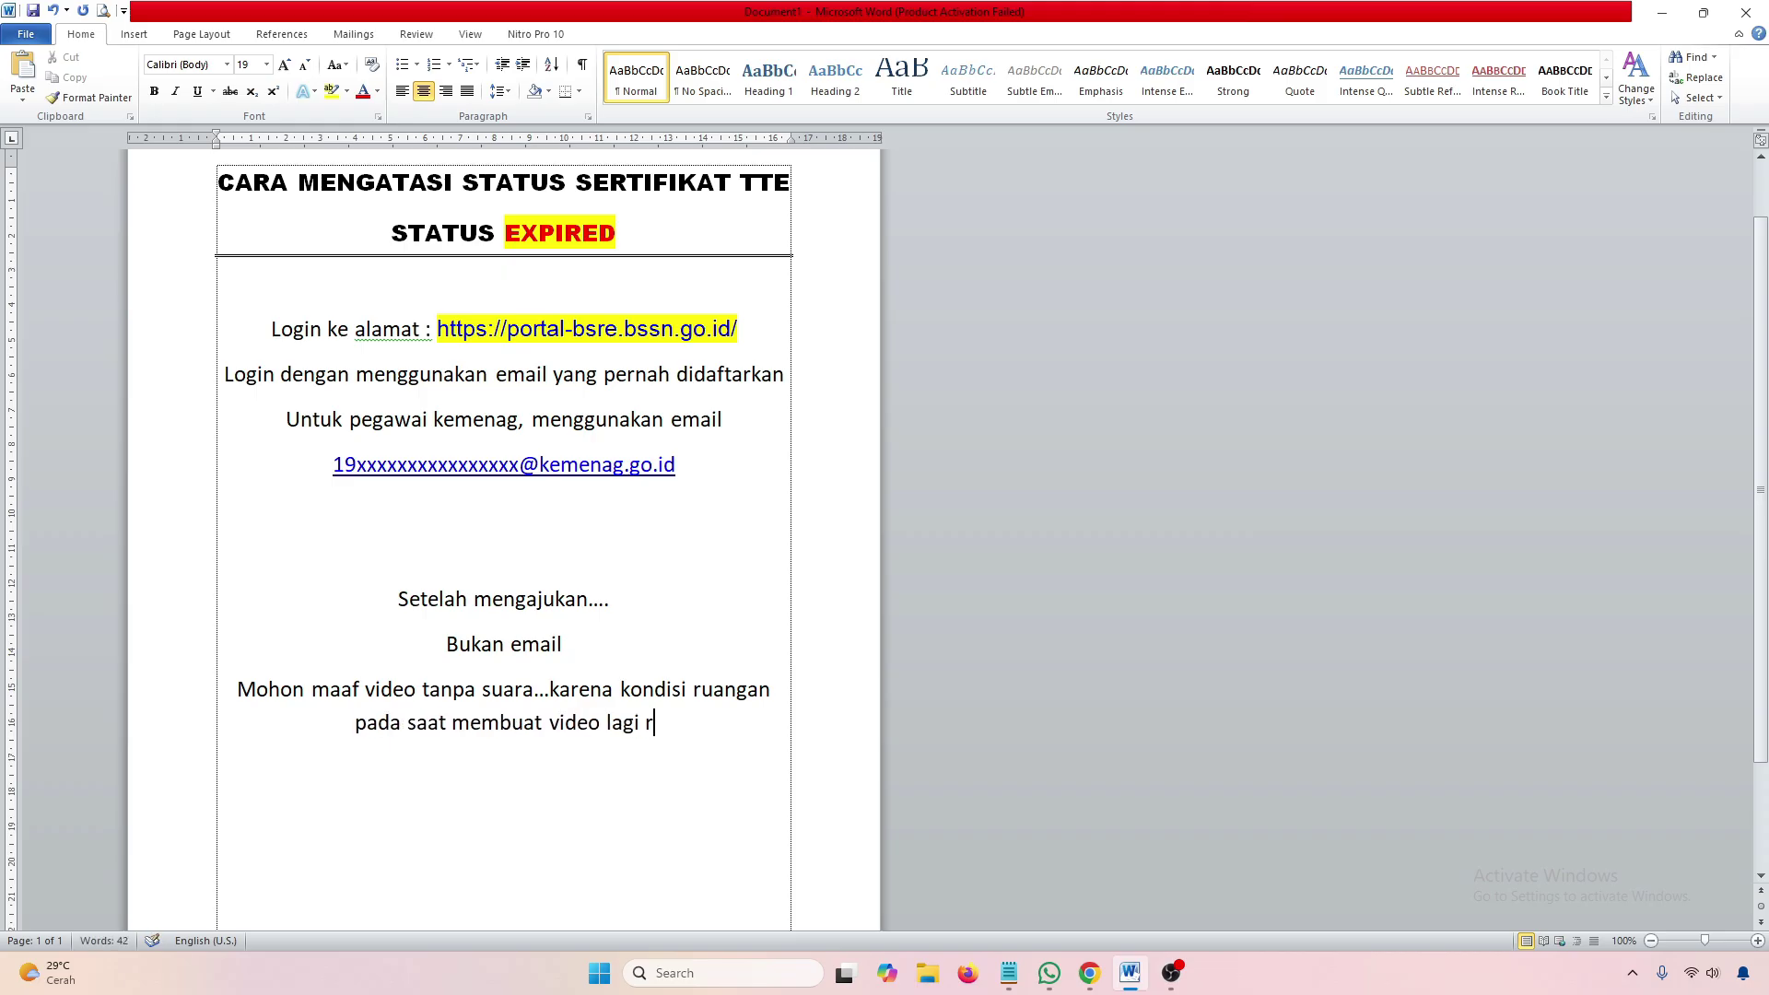
text( ra)
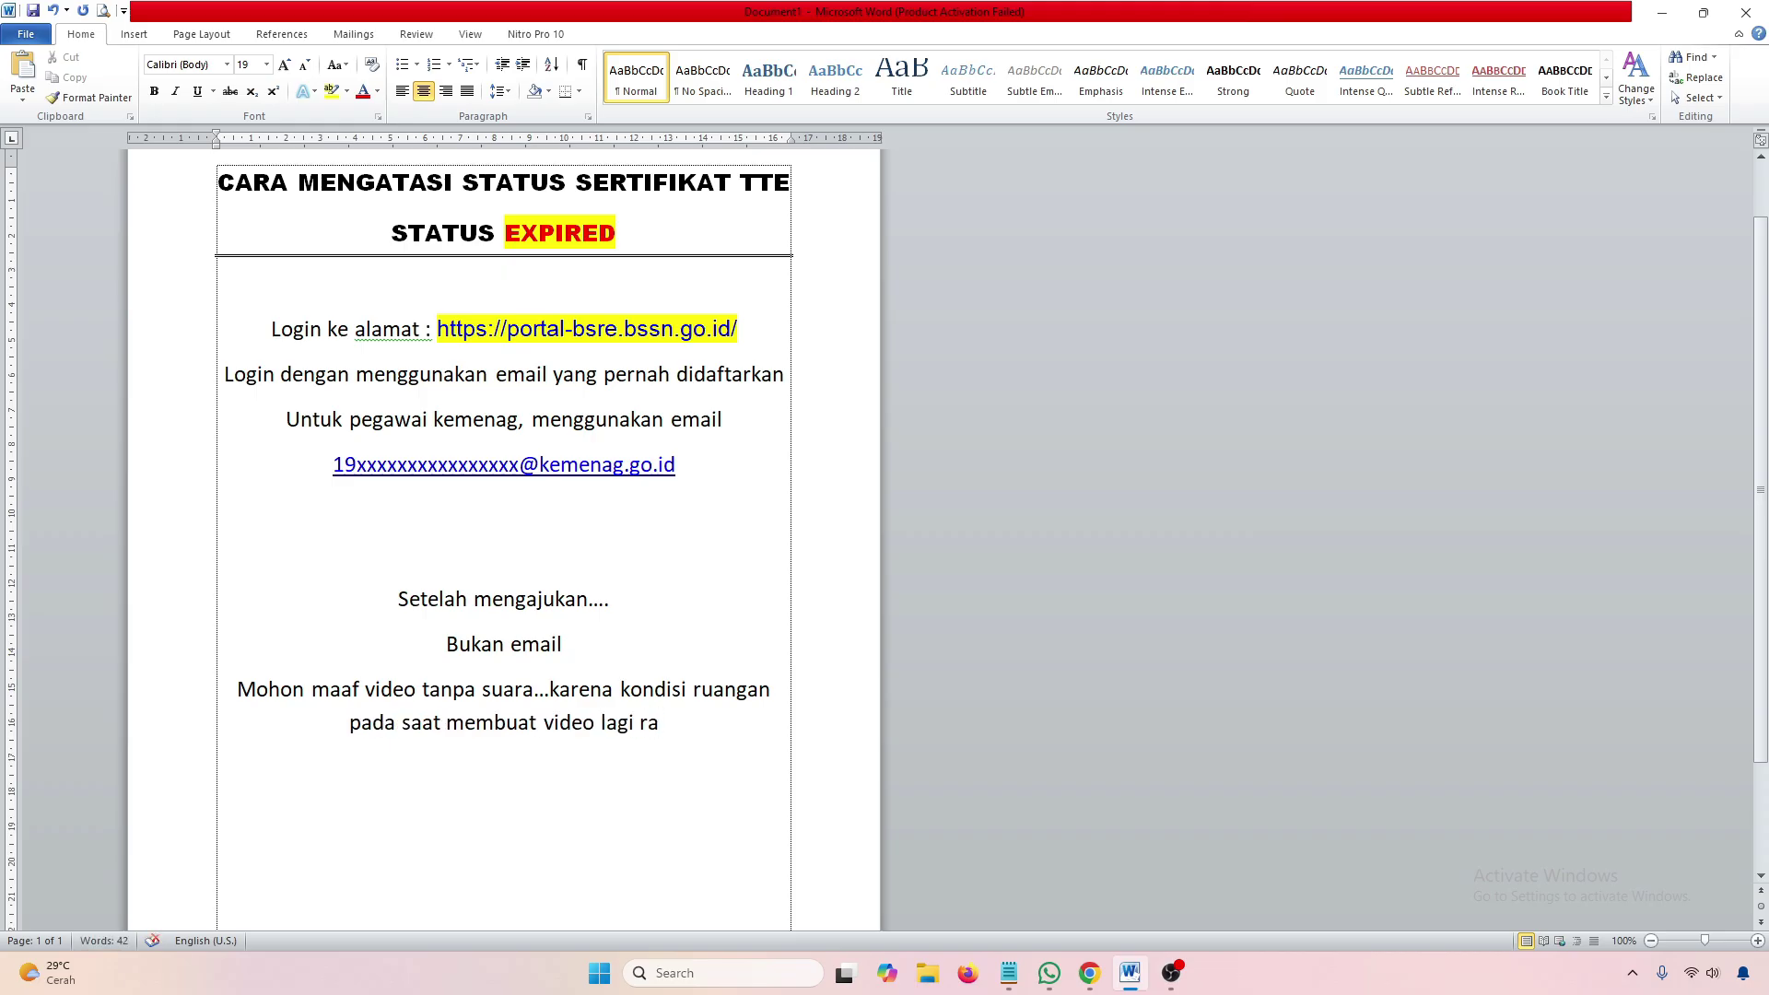